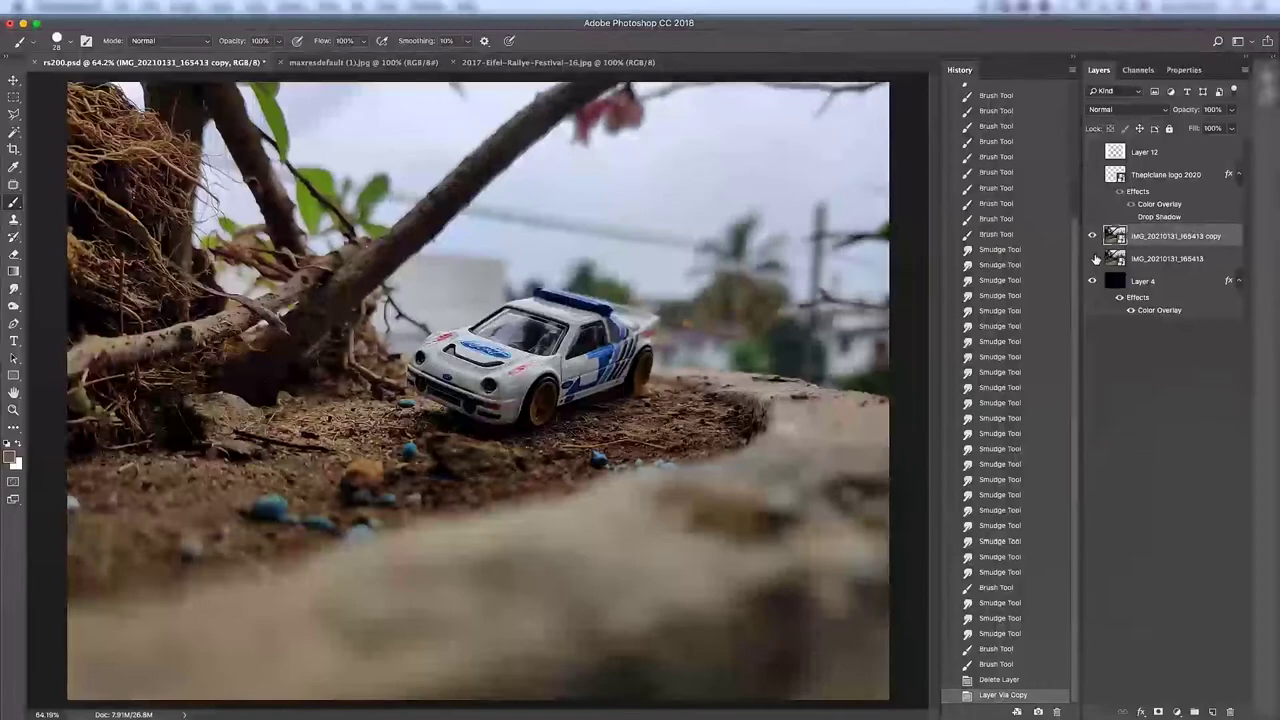
# Paint the upper-right sky of the masked photo copy out to white
pyautogui.moveTo(684, 209)
pyautogui.mouseDown()
pyautogui.moveTo(660, 177)
pyautogui.moveTo(777, 251)
pyautogui.moveTo(609, 214)
pyautogui.moveTo(514, 230)
pyautogui.mouseUp()
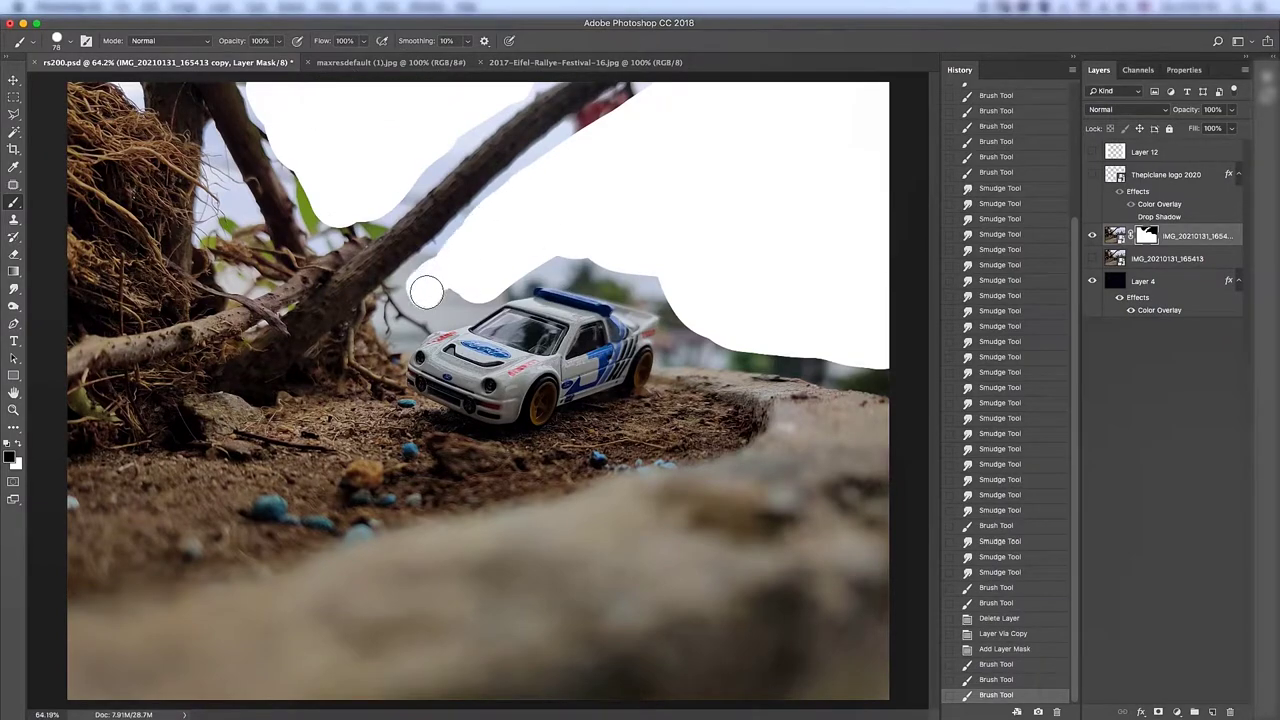
# Paint out the sky around the car's rear fender and spoiler with fine mask strokes
pyautogui.scroll(5, 707, 310)
pyautogui.press(']')
pyautogui.press(']')
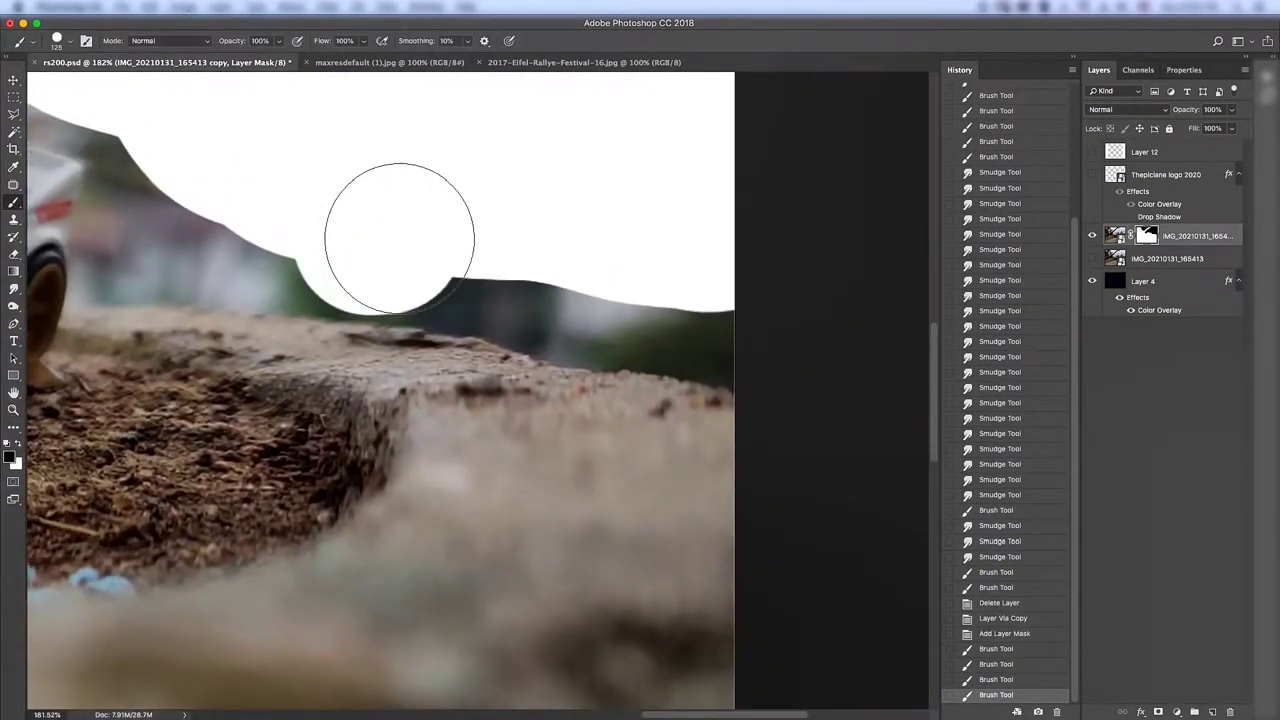
pyautogui.moveTo(391, 234)
pyautogui.mouseDown()
pyautogui.moveTo(330, 280)
pyautogui.moveTo(385, 255)
pyautogui.moveTo(643, 352)
pyautogui.mouseUp()
pyautogui.press('[')
pyautogui.press('[')
pyautogui.press('[')
pyautogui.scroll(4, 604, 315)
pyautogui.scroll(4, 553, 316)
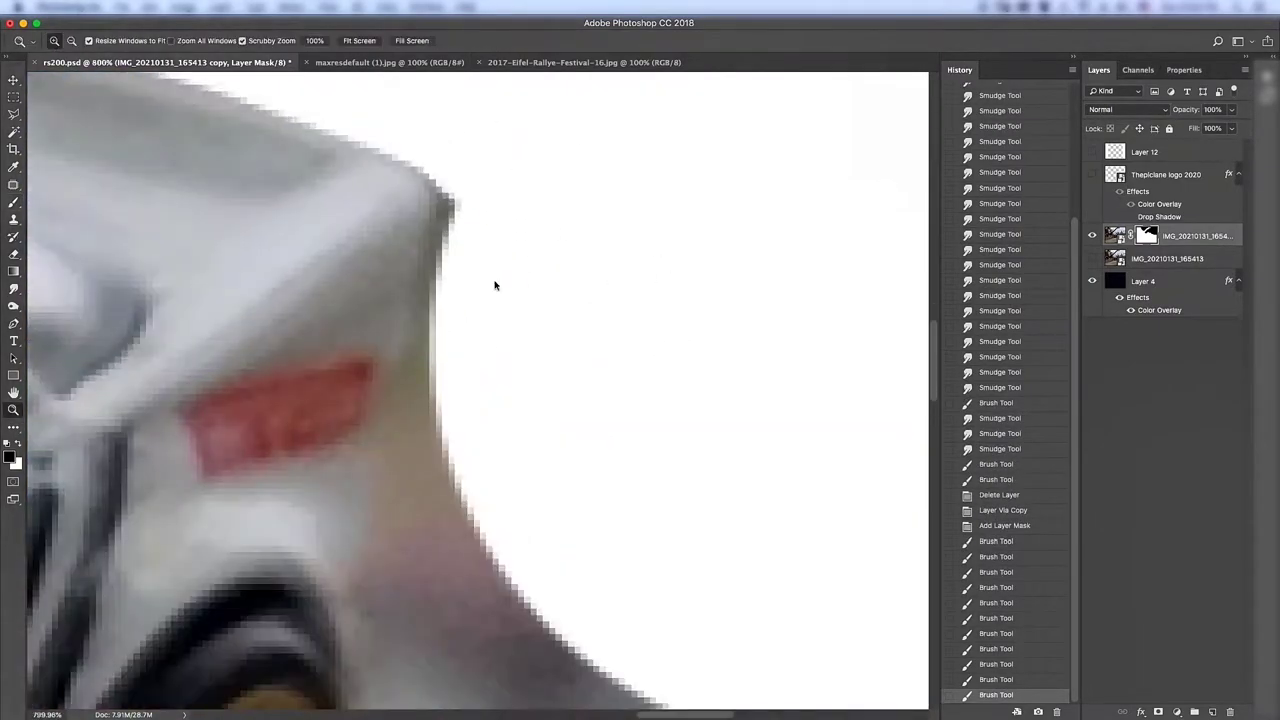
pyautogui.moveTo(463, 235)
pyautogui.mouseDown()
pyautogui.moveTo(460, 163)
pyautogui.moveTo(432, 380)
pyautogui.mouseUp()
pyautogui.scroll(-3, 386, 239)
pyautogui.moveTo(386, 239); pyautogui.dragTo(380, 480)
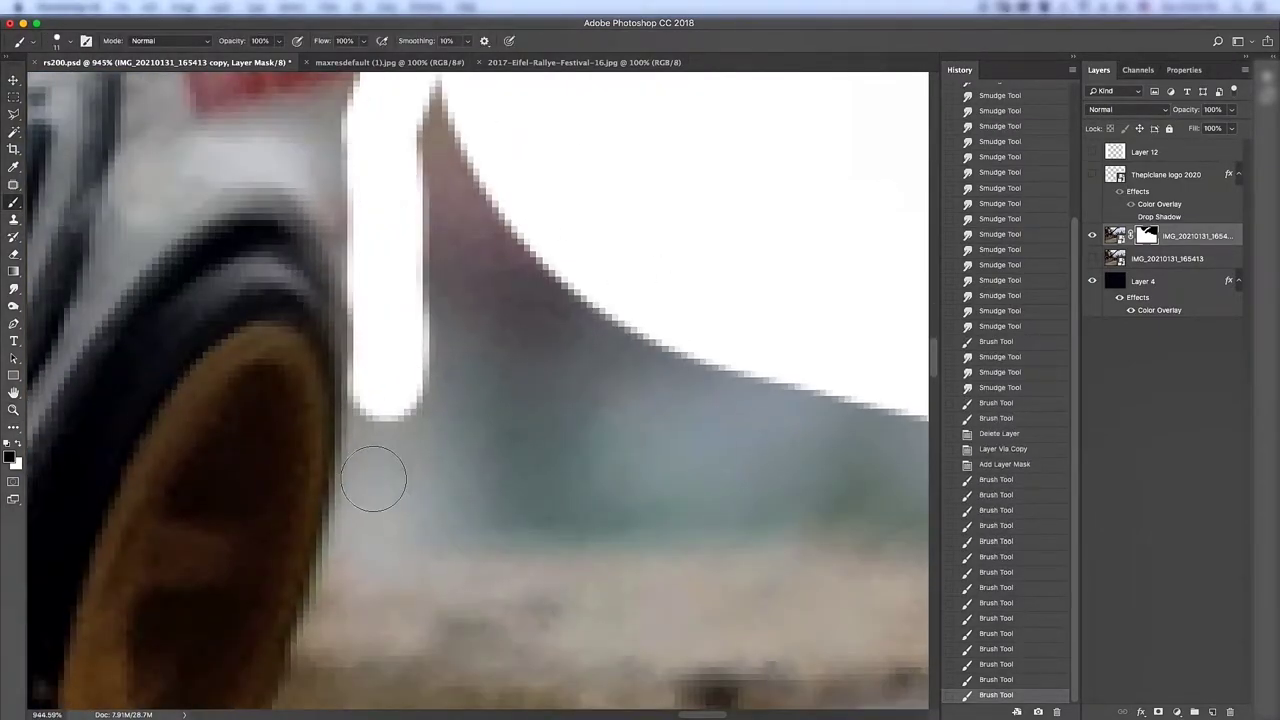
pyautogui.press(']')
pyautogui.press(']')
pyautogui.moveTo(470, 130)
pyautogui.mouseDown()
pyautogui.moveTo(443, 400)
pyautogui.moveTo(840, 330)
pyautogui.mouseUp()
pyautogui.moveTo(580, 234)
pyautogui.mouseDown()
pyautogui.moveTo(724, 265)
pyautogui.moveTo(557, 322)
pyautogui.moveTo(643, 357)
pyautogui.moveTo(443, 314)
pyautogui.moveTo(609, 337)
pyautogui.moveTo(229, 236)
pyautogui.moveTo(709, 300)
pyautogui.moveTo(434, 214)
pyautogui.moveTo(600, 214)
pyautogui.moveTo(800, 250)
pyautogui.mouseUp()
# Smudge the mask edge along the dirt-track horizon
pyautogui.press('r')
pyautogui.moveTo(800, 250)
pyautogui.mouseDown()
pyautogui.moveTo(614, 199)
pyautogui.moveTo(680, 237)
pyautogui.moveTo(603, 209)
pyautogui.moveTo(274, 260)
pyautogui.moveTo(596, 328)
pyautogui.mouseUp()
pyautogui.scroll(-5, 596, 328)
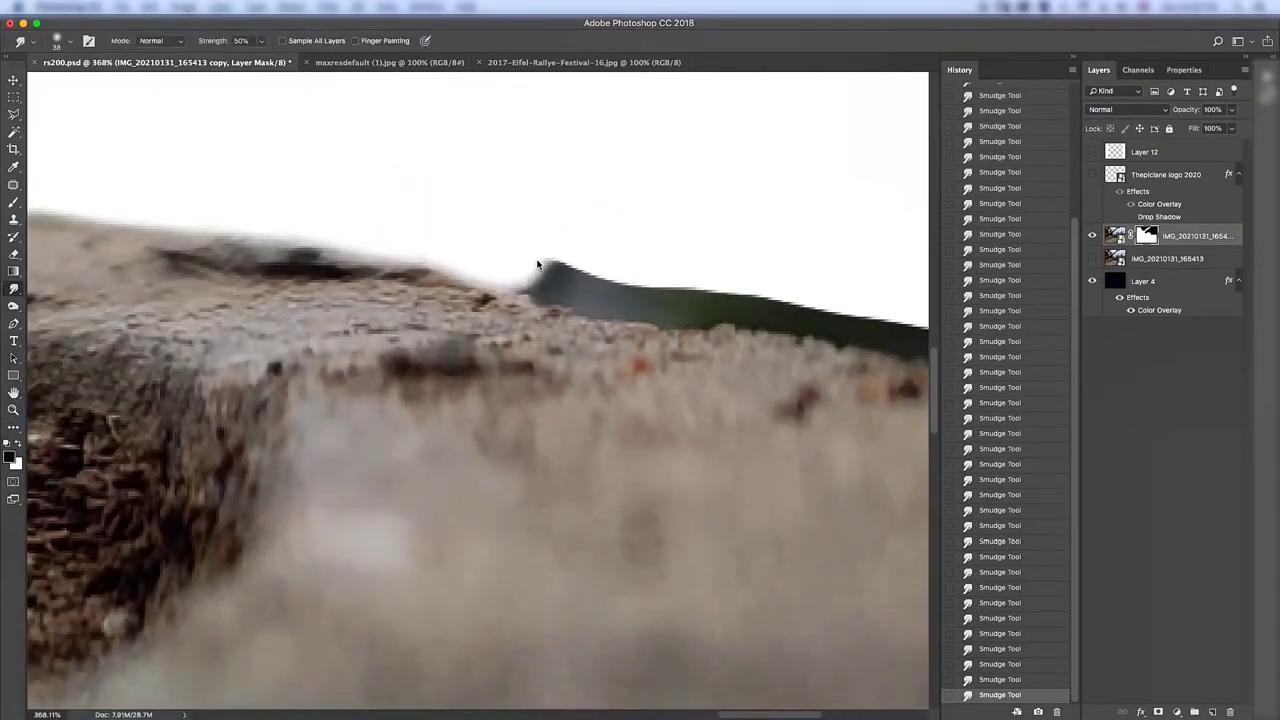
pyautogui.hscroll(5, 620, 250)
# Paint out the sky above the roof bar and along the roofline
pyautogui.press('b')
pyautogui.scroll(-5, 610, 328)
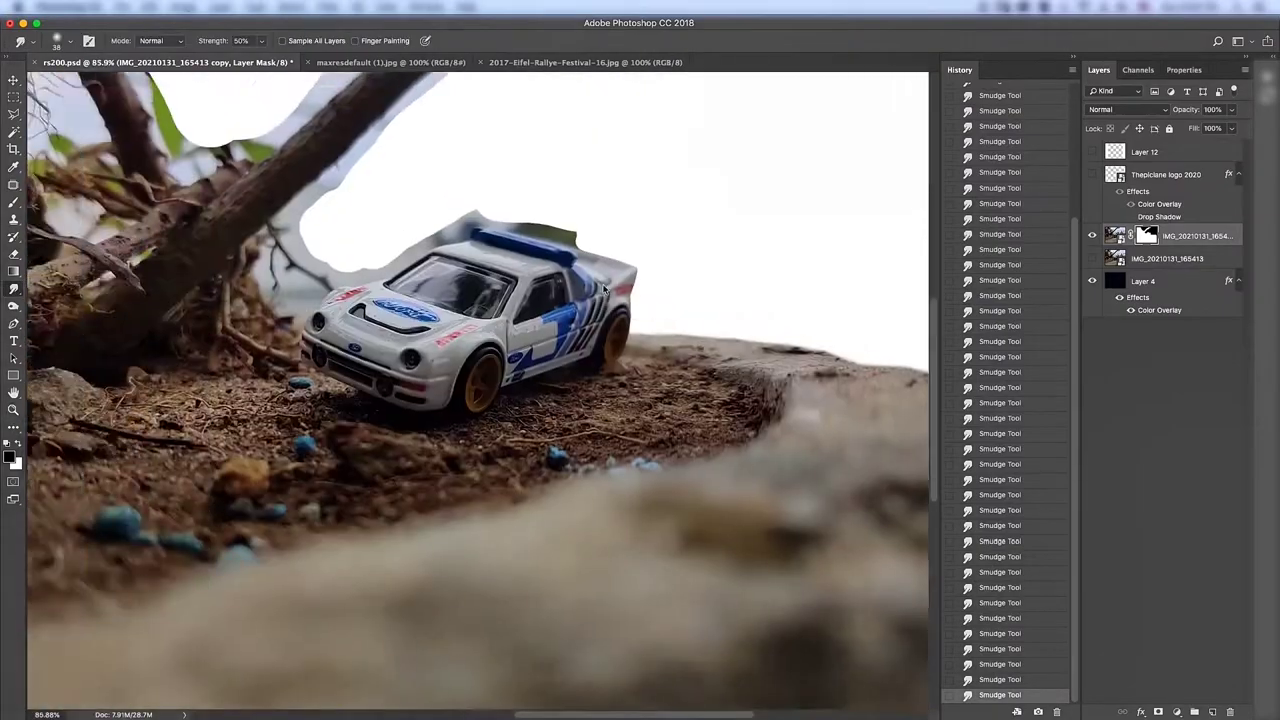
pyautogui.scroll(10, 771, 314)
pyautogui.moveTo(505, 289); pyautogui.dragTo(200, 214)
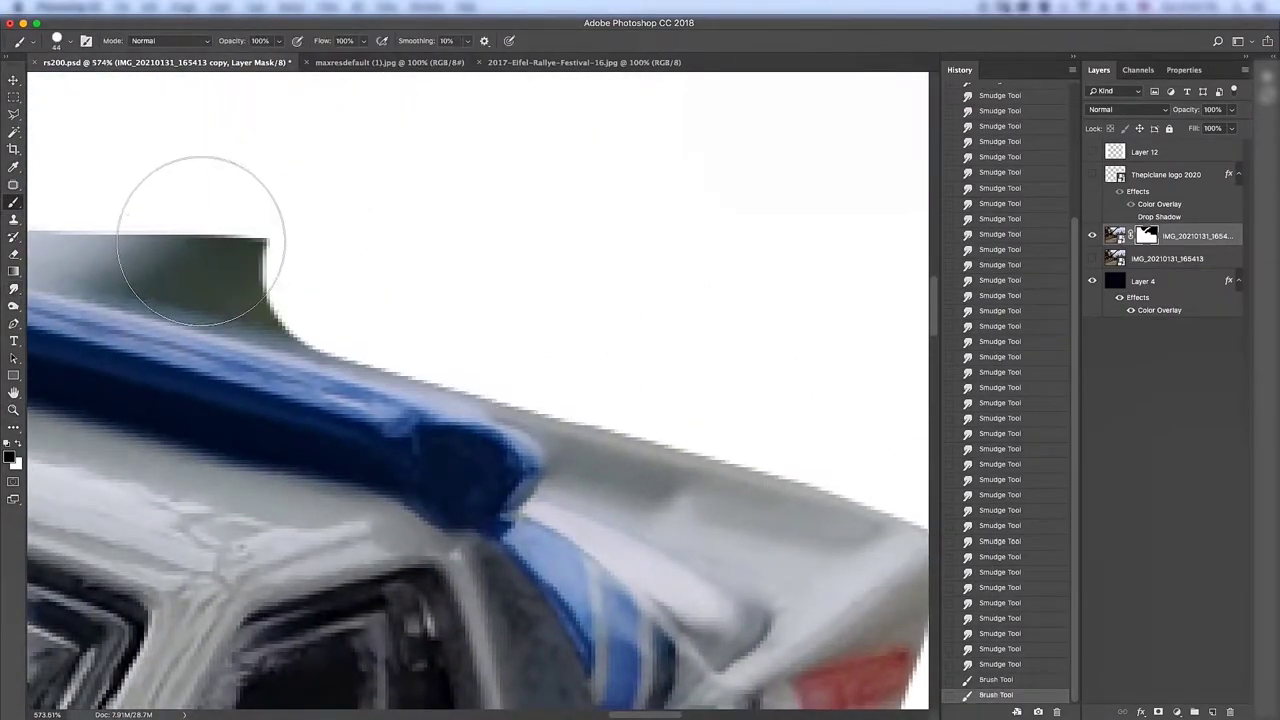
pyautogui.scroll(3, 586, 186)
pyautogui.moveTo(586, 186); pyautogui.dragTo(351, 143)
pyautogui.scroll(4, 519, 189)
pyautogui.moveTo(519, 189)
pyautogui.mouseDown()
pyautogui.moveTo(343, 300)
pyautogui.moveTo(330, 290)
pyautogui.mouseUp()
pyautogui.scroll(-3, 343, 300)
pyautogui.hscroll(-5, 330, 290)
pyautogui.moveTo(557, 251); pyautogui.dragTo(420, 180)
# Clean the mask along the car's outline, behind the windscreen and beside the front
pyautogui.moveTo(273, 231); pyautogui.dragTo(531, 162)
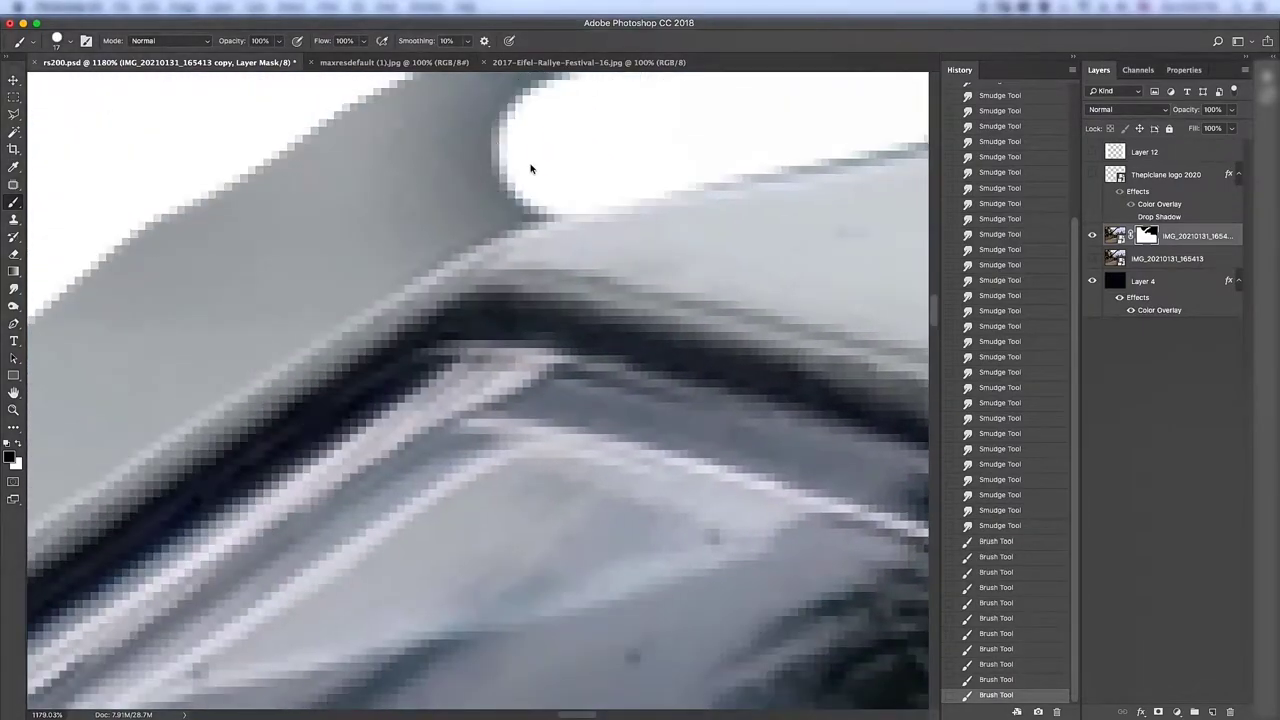
pyautogui.scroll(-3, 531, 162)
pyautogui.moveTo(400, 250)
pyautogui.mouseDown()
pyautogui.moveTo(240, 343)
pyautogui.moveTo(507, 265)
pyautogui.mouseUp()
pyautogui.scroll(-3, 507, 265)
pyautogui.moveTo(600, 300)
pyautogui.mouseDown()
pyautogui.moveTo(431, 266)
pyautogui.moveTo(400, 150)
pyautogui.mouseUp()
pyautogui.scroll(-3, 400, 150)
pyautogui.scroll(2, 480, 286)
pyautogui.moveTo(374, 297); pyautogui.dragTo(716, 128)
pyautogui.hscroll(3, 716, 128)
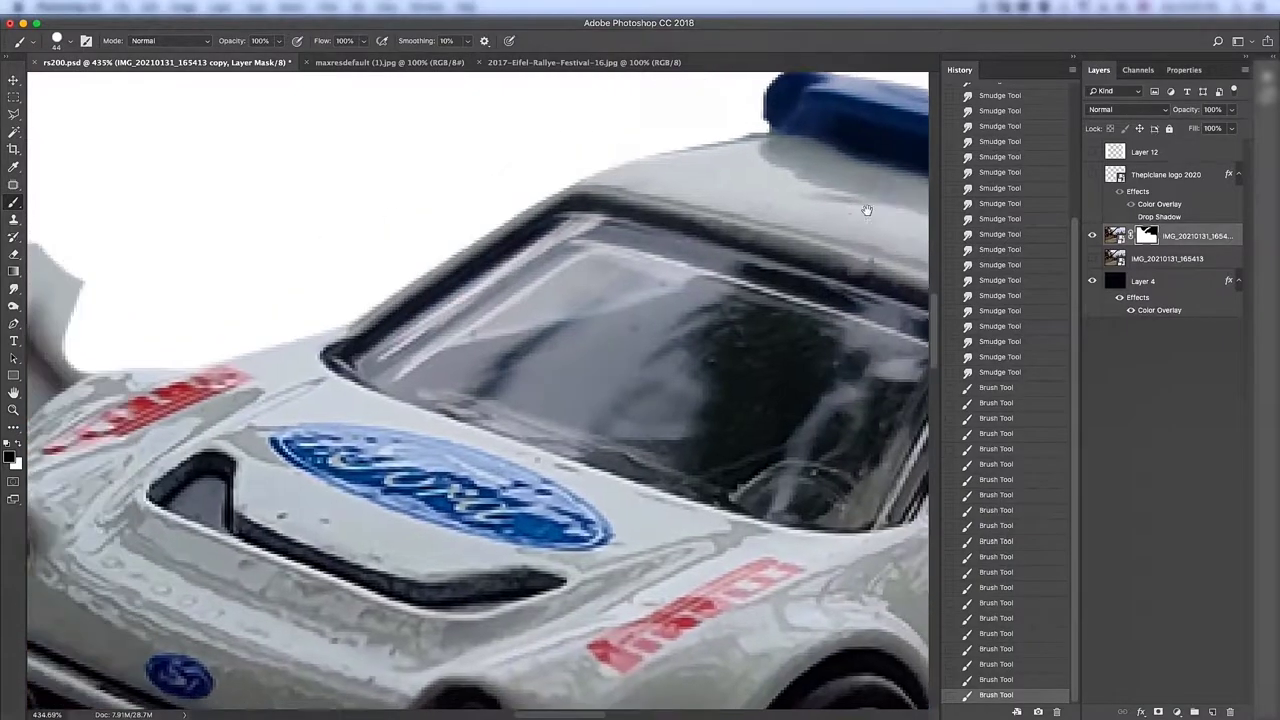
pyautogui.hscroll(-4, 500, 300)
# Clear the sky left of the car's front and smear white in near the headlight
pyautogui.hscroll(-3, 330, 330)
pyautogui.moveTo(330, 335)
pyautogui.mouseDown()
pyautogui.moveTo(291, 397)
pyautogui.moveTo(270, 360)
pyautogui.mouseUp()
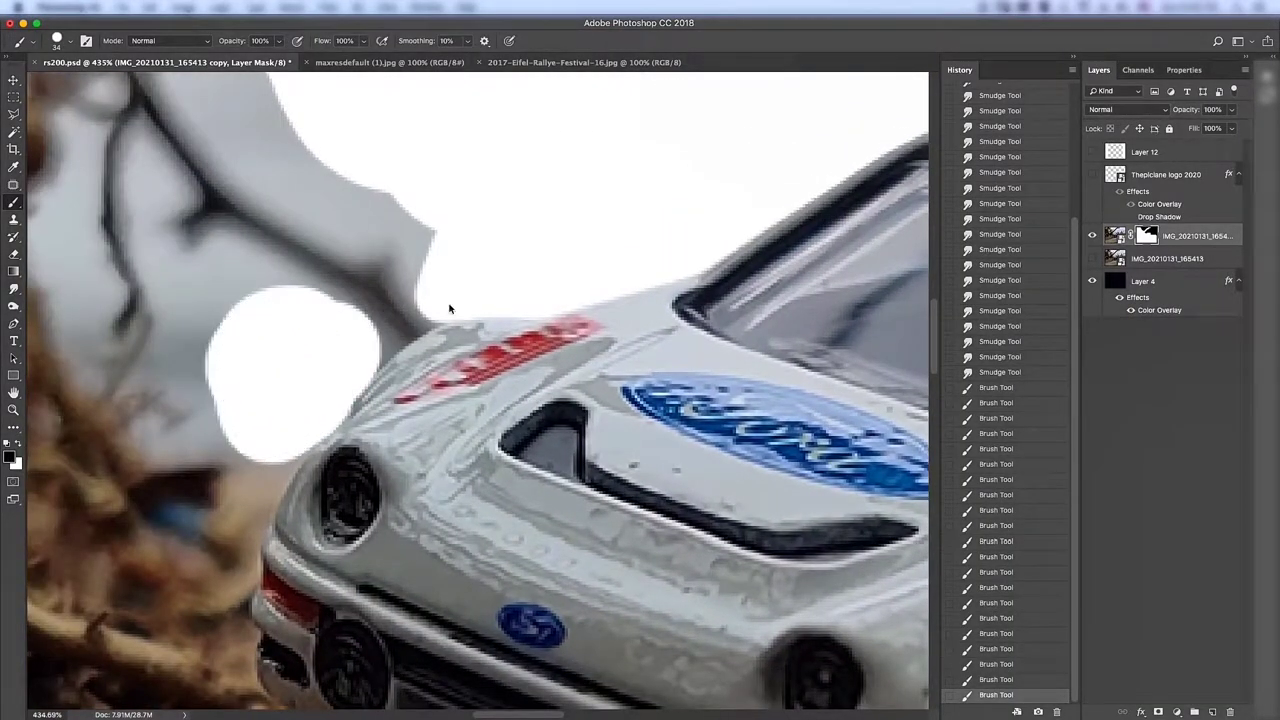
pyautogui.scroll(3, 369, 315)
pyautogui.moveTo(349, 318)
pyautogui.mouseDown()
pyautogui.moveTo(177, 414)
pyautogui.moveTo(251, 371)
pyautogui.mouseUp()
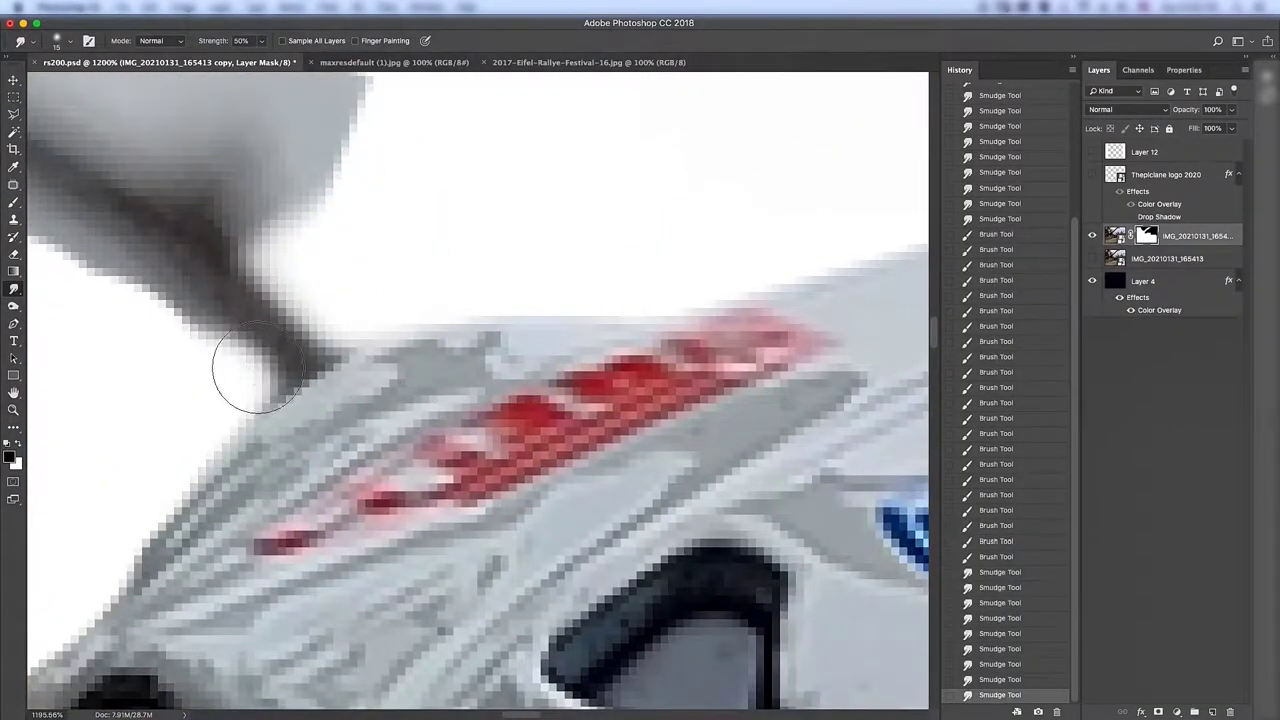
pyautogui.hscroll(-3, 406, 391)
pyautogui.scroll(2, 406, 391)
pyautogui.scroll(3, 336, 374)
pyautogui.moveTo(394, 251)
pyautogui.mouseDown()
pyautogui.moveTo(271, 214)
pyautogui.moveTo(243, 400)
pyautogui.mouseUp()
pyautogui.scroll(-5, 243, 400)
pyautogui.moveTo(300, 280)
pyautogui.mouseDown()
pyautogui.moveTo(370, 307)
pyautogui.moveTo(300, 371)
pyautogui.moveTo(423, 463)
pyautogui.moveTo(378, 360)
pyautogui.moveTo(394, 300)
pyautogui.mouseUp()
# Smear the cleared area up into the grey sky and paint out a leftover patch
pyautogui.hscroll(-3, 300, 371)
pyautogui.hscroll(-5, 423, 463)
pyautogui.scroll(5, 394, 300)
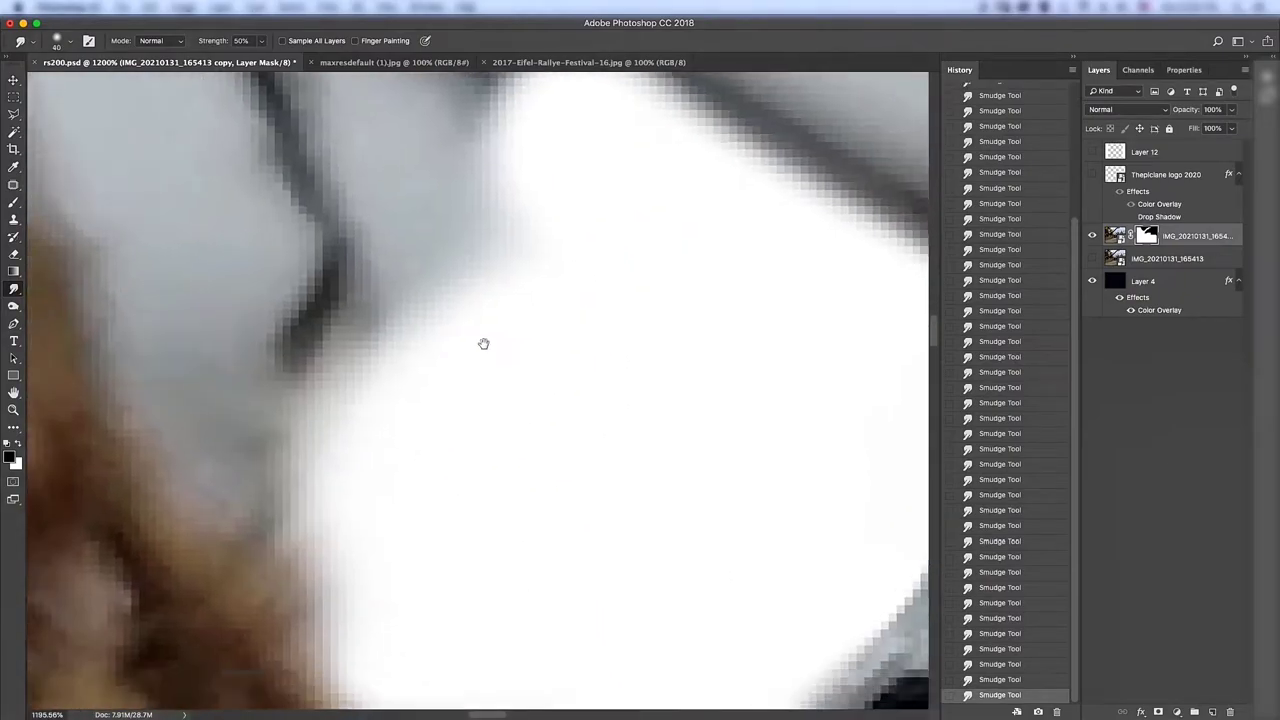
pyautogui.hscroll(-5, 483, 343)
pyautogui.hscroll(3, 414, 214)
pyautogui.scroll(3, 355, 378)
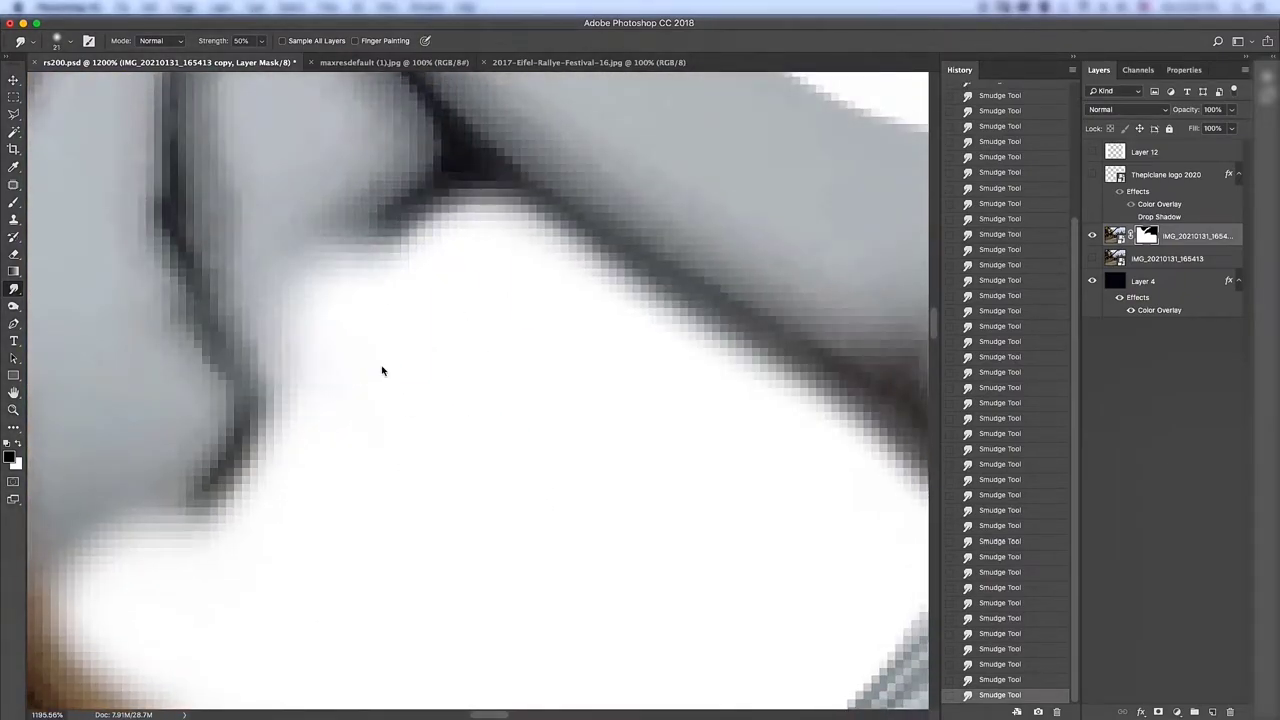
pyautogui.scroll(3, 380, 366)
pyautogui.moveTo(376, 344); pyautogui.dragTo(392, 313)
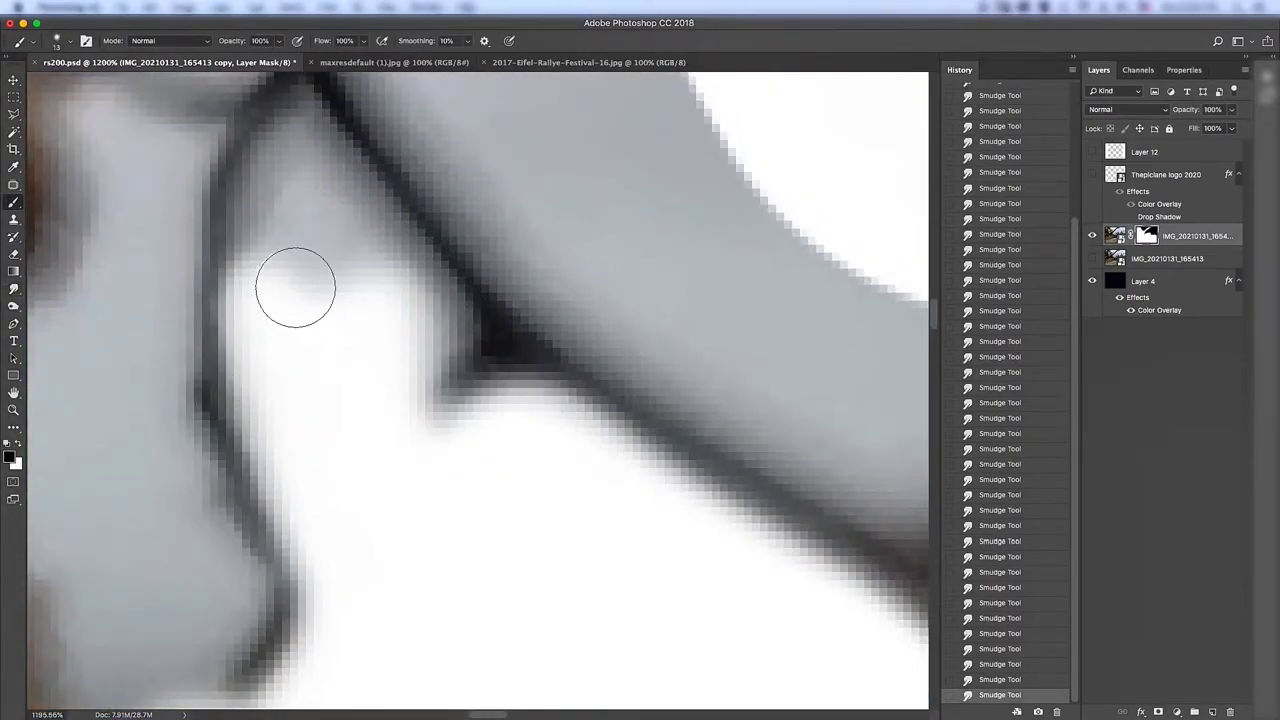
pyautogui.moveTo(296, 287); pyautogui.dragTo(314, 200)
pyautogui.scroll(3, 329, 314)
# Paint out the sky beside the thin twig and between its forks
pyautogui.press('r')
pyautogui.moveTo(329, 314); pyautogui.dragTo(397, 314)
pyautogui.hscroll(-3, 397, 314)
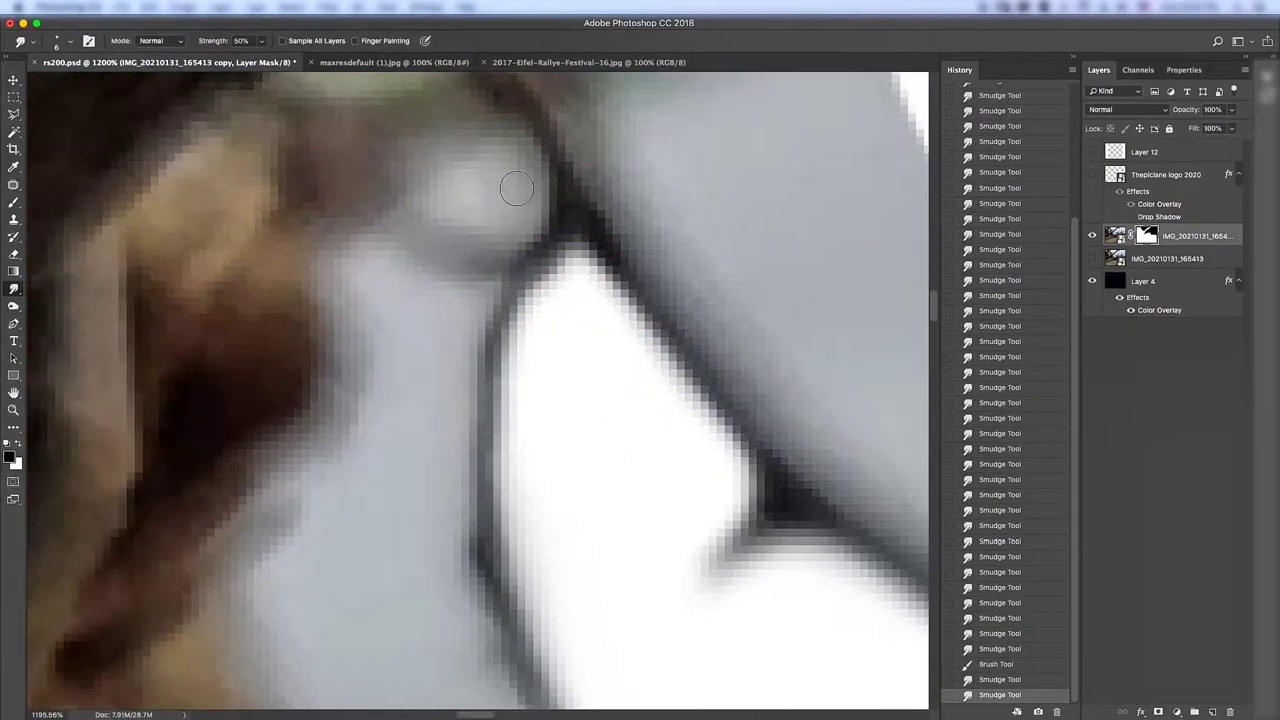
pyautogui.press('b')
pyautogui.moveTo(516, 189); pyautogui.dragTo(480, 189)
pyautogui.scroll(-3, 420, 240)
pyautogui.scroll(-3, 420, 240)
pyautogui.moveTo(457, 391); pyautogui.dragTo(444, 260)
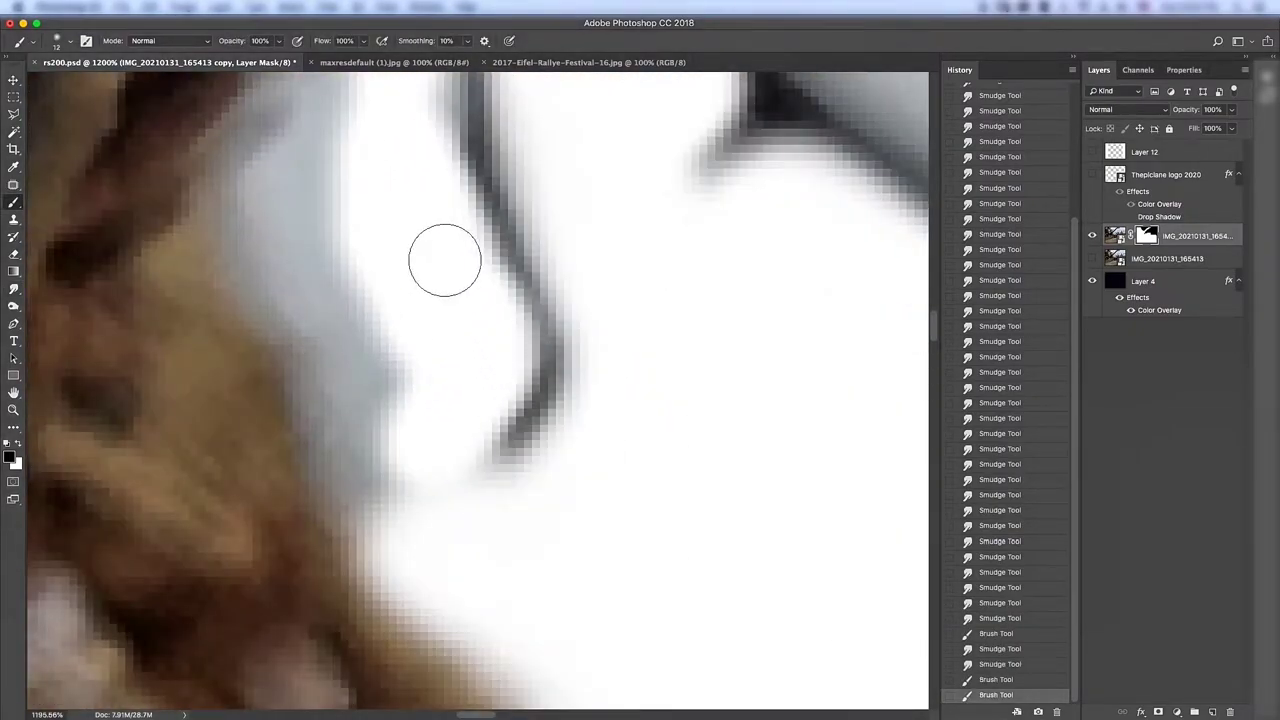
pyautogui.moveTo(444, 500)
pyautogui.mouseDown()
pyautogui.moveTo(391, 291)
pyautogui.moveTo(330, 160)
pyautogui.mouseUp()
pyautogui.moveTo(414, 209)
pyautogui.mouseDown()
pyautogui.moveTo(466, 486)
pyautogui.moveTo(443, 286)
pyautogui.moveTo(491, 514)
pyautogui.moveTo(489, 484)
pyautogui.mouseUp()
# Smudge the mask along the twig and branch tip, and clear sky beside the thick branch
pyautogui.press('r')
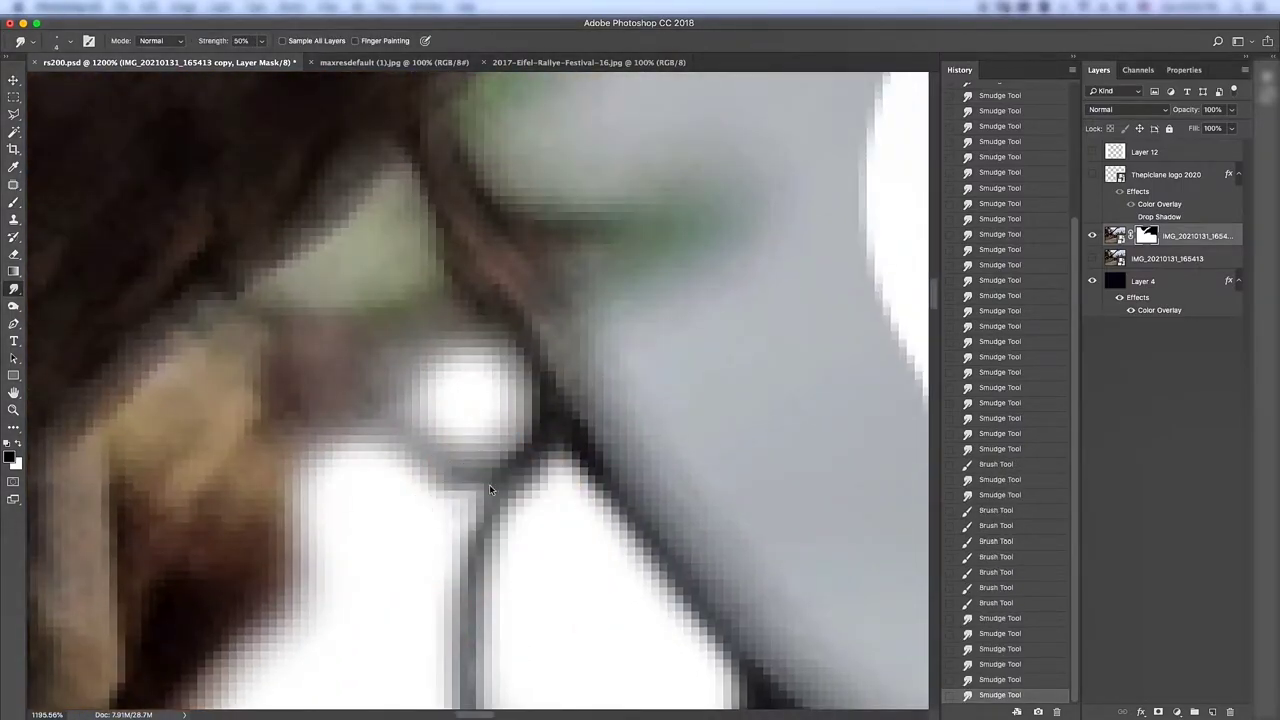
pyautogui.moveTo(477, 409); pyautogui.dragTo(429, 426)
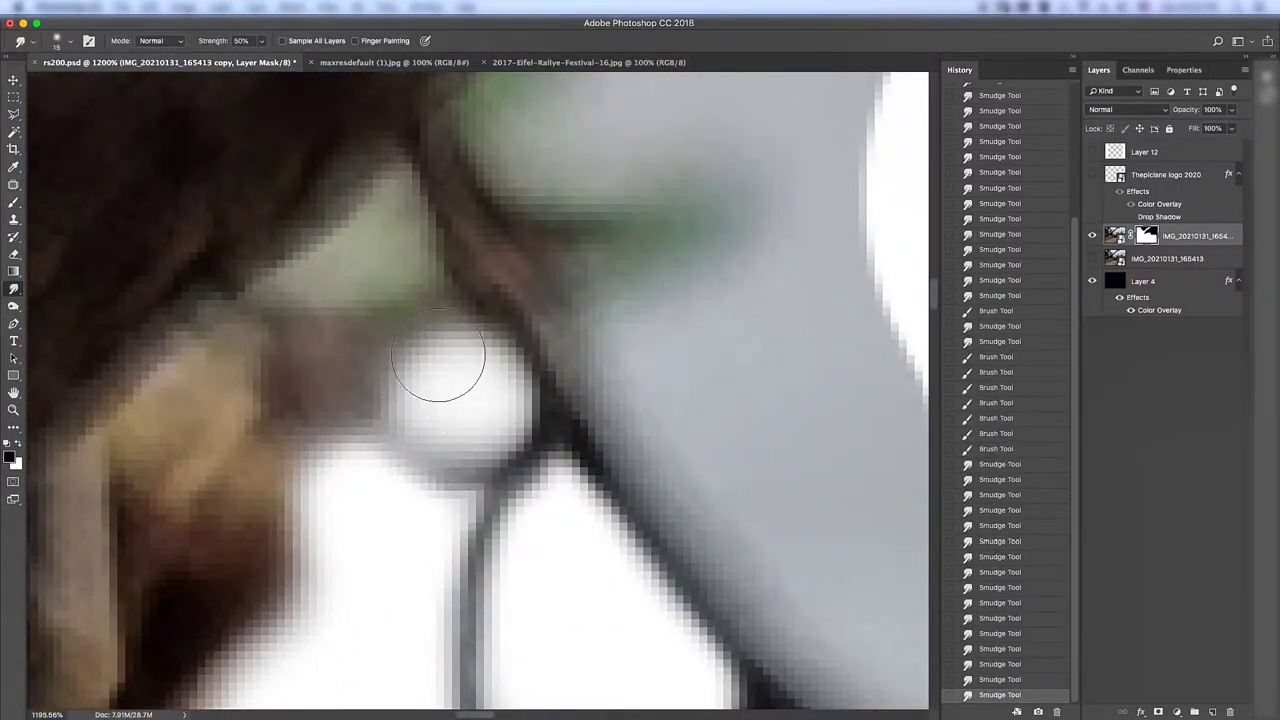
pyautogui.scroll(-5, 438, 355)
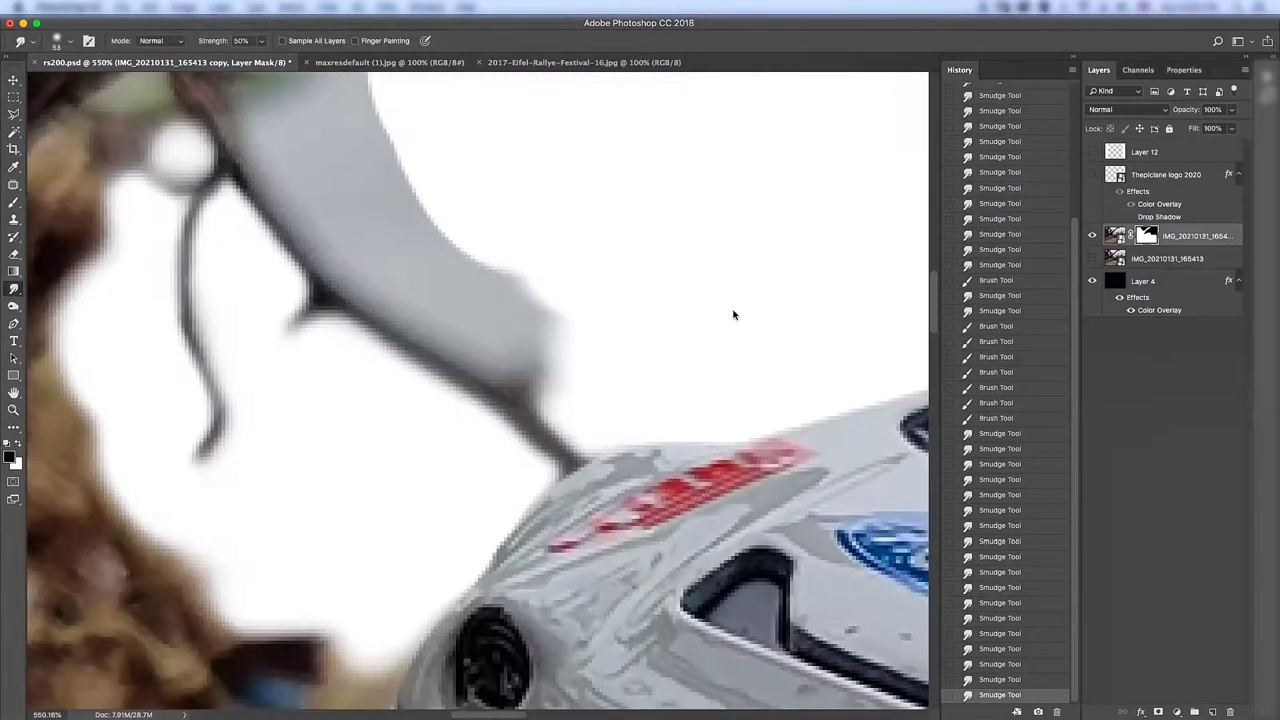
pyautogui.moveTo(600, 300)
pyautogui.mouseDown()
pyautogui.moveTo(548, 363)
pyautogui.moveTo(569, 343)
pyautogui.mouseUp()
pyautogui.press('b')
pyautogui.moveTo(517, 277); pyautogui.dragTo(420, 260)
pyautogui.scroll(3, 420, 260)
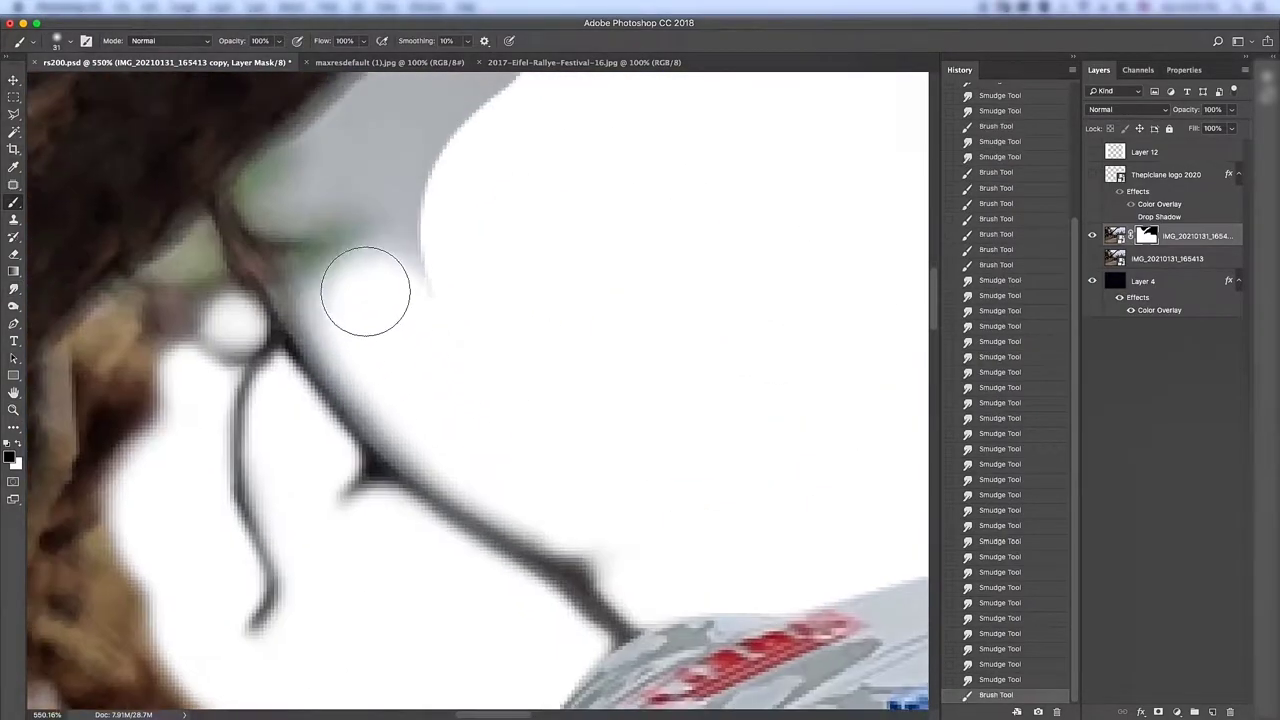
pyautogui.moveTo(365, 291); pyautogui.dragTo(280, 200)
pyautogui.scroll(5, 480, 349)
pyautogui.moveTo(426, 340); pyautogui.dragTo(580, 180)
pyautogui.scroll(5, 580, 180)
pyautogui.moveTo(451, 491)
pyautogui.mouseDown()
pyautogui.moveTo(570, 332)
pyautogui.moveTo(480, 337)
pyautogui.moveTo(408, 422)
pyautogui.moveTo(734, 152)
pyautogui.moveTo(663, 263)
pyautogui.mouseUp()
# Paint out the pale sky along the upper and lower edges of the diagonal branch
pyautogui.scroll(-5, 528, 263)
pyautogui.scroll(-5, 600, 349)
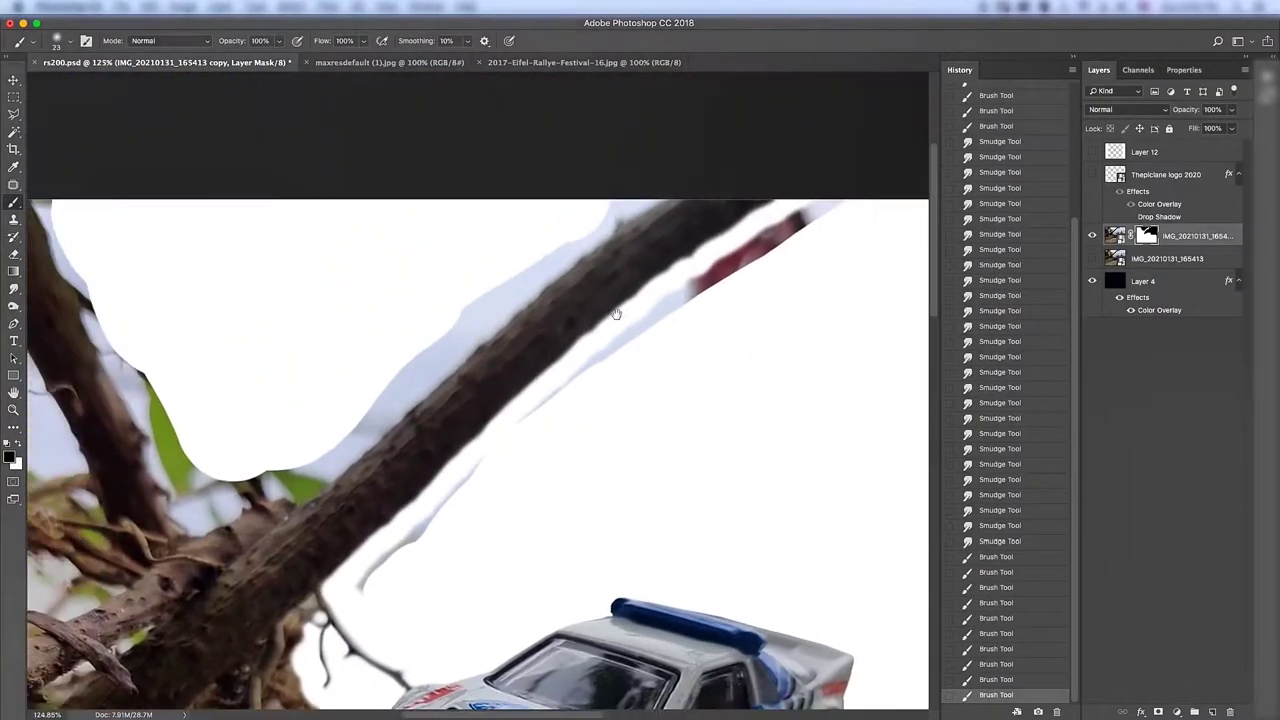
pyautogui.scroll(5, 616, 314)
pyautogui.moveTo(760, 137)
pyautogui.mouseDown()
pyautogui.moveTo(506, 323)
pyautogui.moveTo(420, 440)
pyautogui.mouseUp()
pyautogui.scroll(-3, 480, 380)
pyautogui.moveTo(634, 154); pyautogui.dragTo(387, 413)
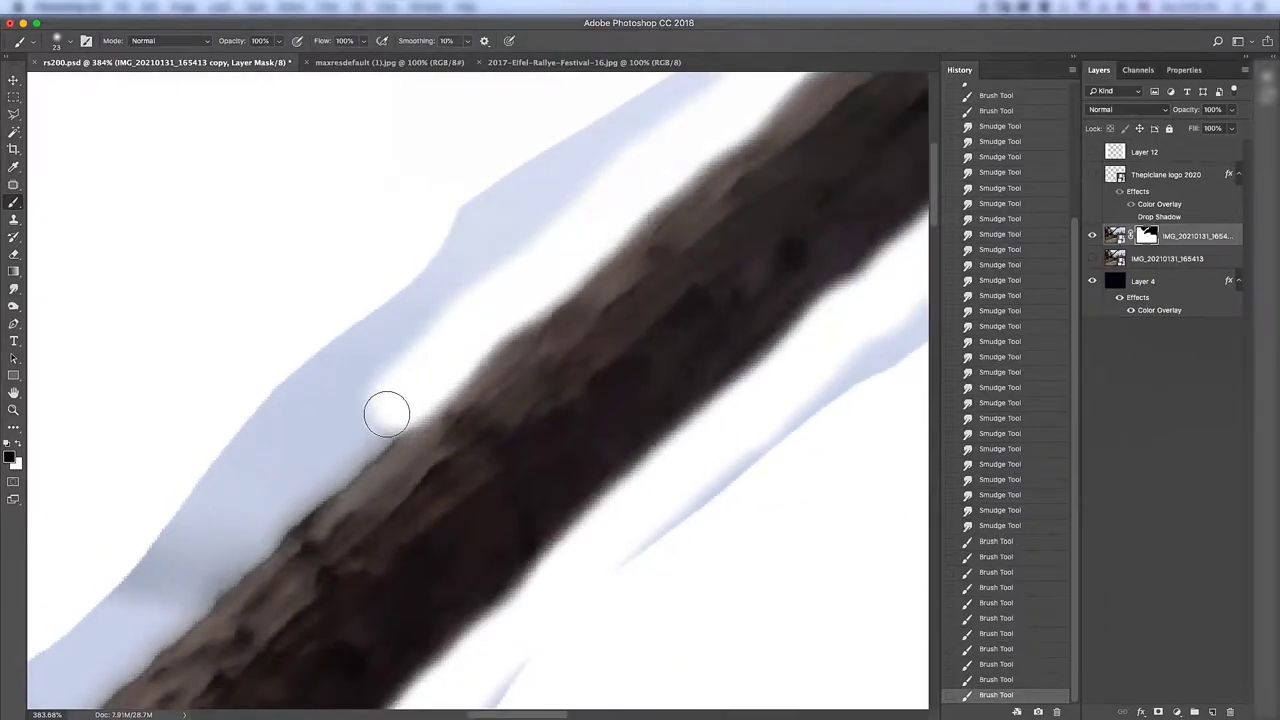
pyautogui.hscroll(-5, 387, 413)
pyautogui.moveTo(580, 229); pyautogui.dragTo(300, 477)
pyautogui.scroll(-5, 300, 477)
pyautogui.moveTo(700, 145)
pyautogui.mouseDown()
pyautogui.moveTo(591, 171)
pyautogui.moveTo(406, 294)
pyautogui.moveTo(300, 180)
pyautogui.mouseUp()
# Paint out the remaining sky along the trunk edge
pyautogui.scroll(5, 300, 180)
pyautogui.moveTo(500, 670); pyautogui.dragTo(314, 251)
pyautogui.scroll(3, 314, 251)
pyautogui.moveTo(440, 475); pyautogui.dragTo(351, 295)
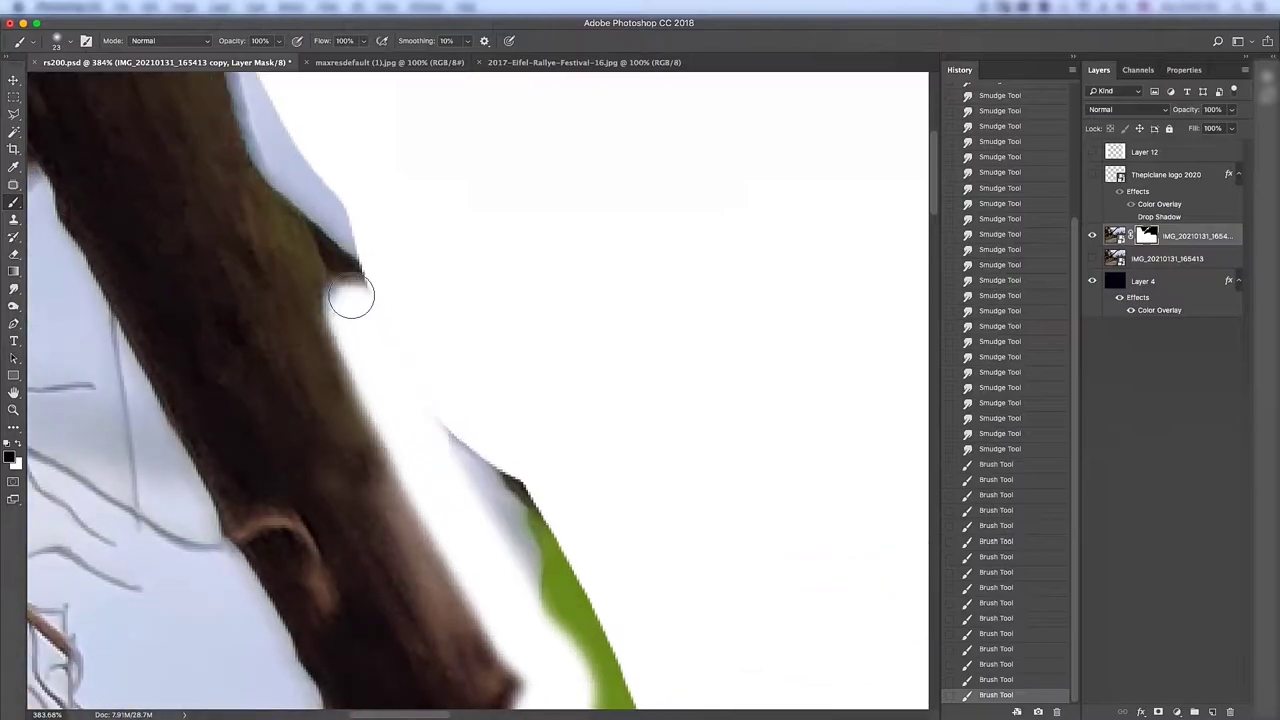
pyautogui.scroll(3, 351, 296)
pyautogui.moveTo(386, 391); pyautogui.dragTo(310, 210)
pyautogui.scroll(-5, 543, 309)
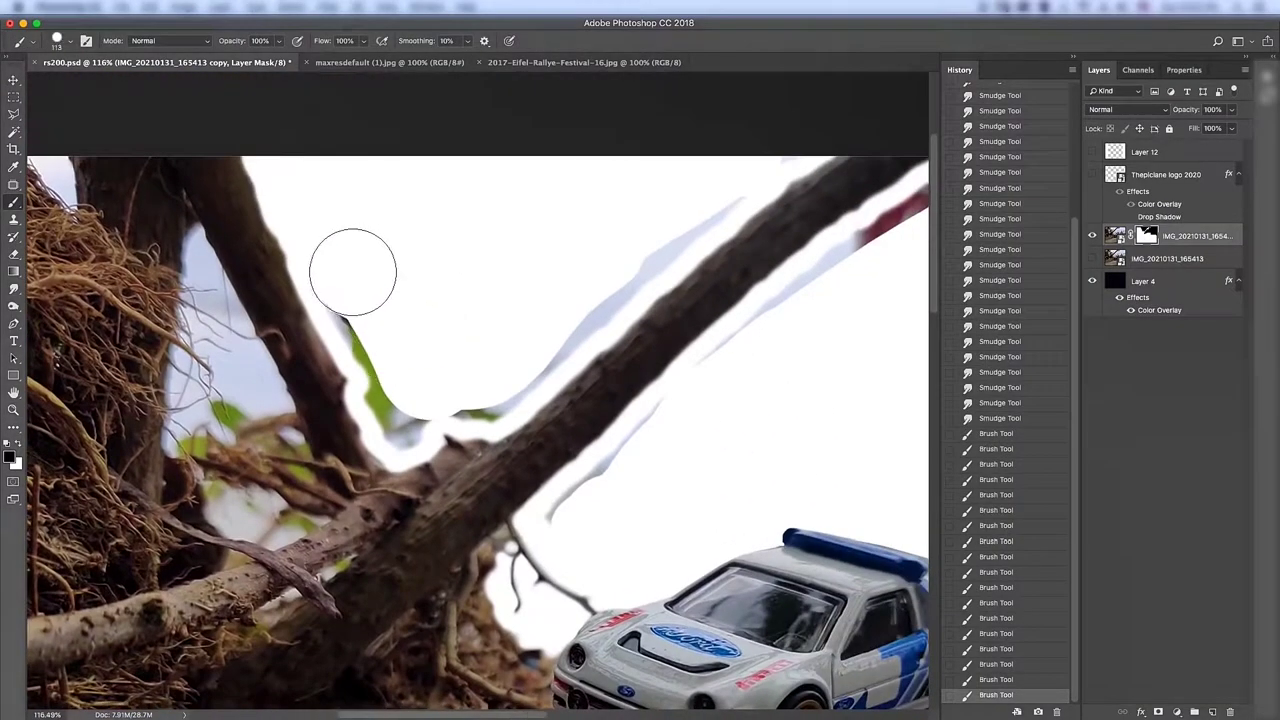
pyautogui.hscroll(5, 777, 148)
pyautogui.scroll(-2, 750, 146)
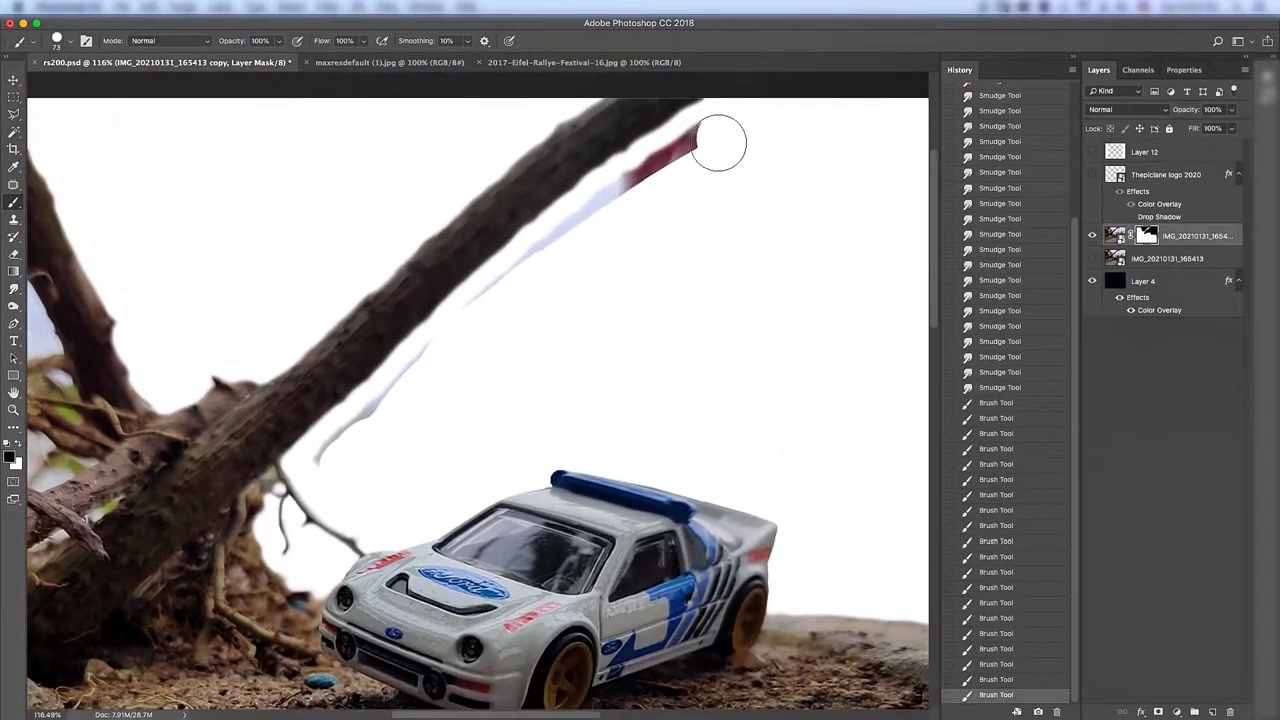
pyautogui.scroll(5, 428, 420)
# Smudge the mask edges along the car's bonnet, roof and roof bar smooth
pyautogui.press('r')
pyautogui.hscroll(-5, 511, 334)
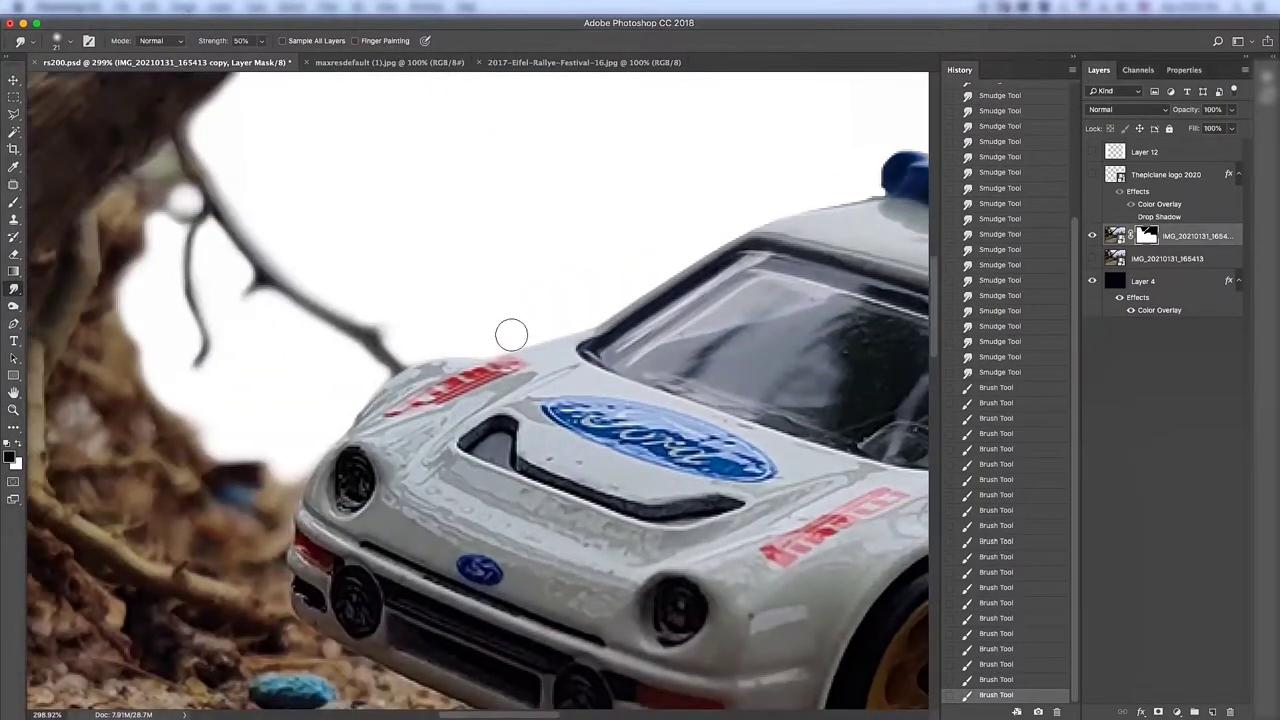
pyautogui.moveTo(498, 337); pyautogui.dragTo(584, 337)
pyautogui.hscroll(4, 452, 365)
pyautogui.scroll(2, 452, 365)
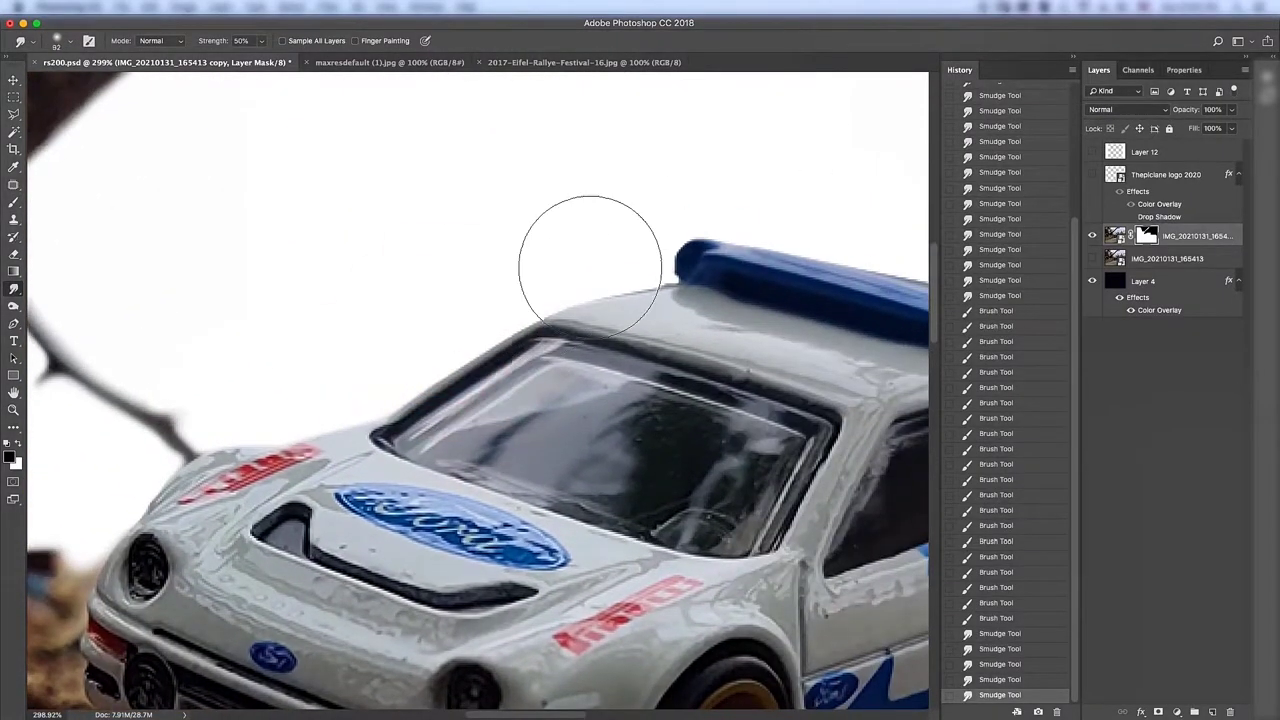
pyautogui.hscroll(3, 683, 272)
pyautogui.moveTo(520, 305); pyautogui.dragTo(540, 312)
pyautogui.hscroll(2, 530, 310)
pyautogui.moveTo(470, 330); pyautogui.dragTo(500, 335)
# Smooth the mask edge at the car's rear and zoom out to see the whole scene
pyautogui.scroll(2, 485, 322)
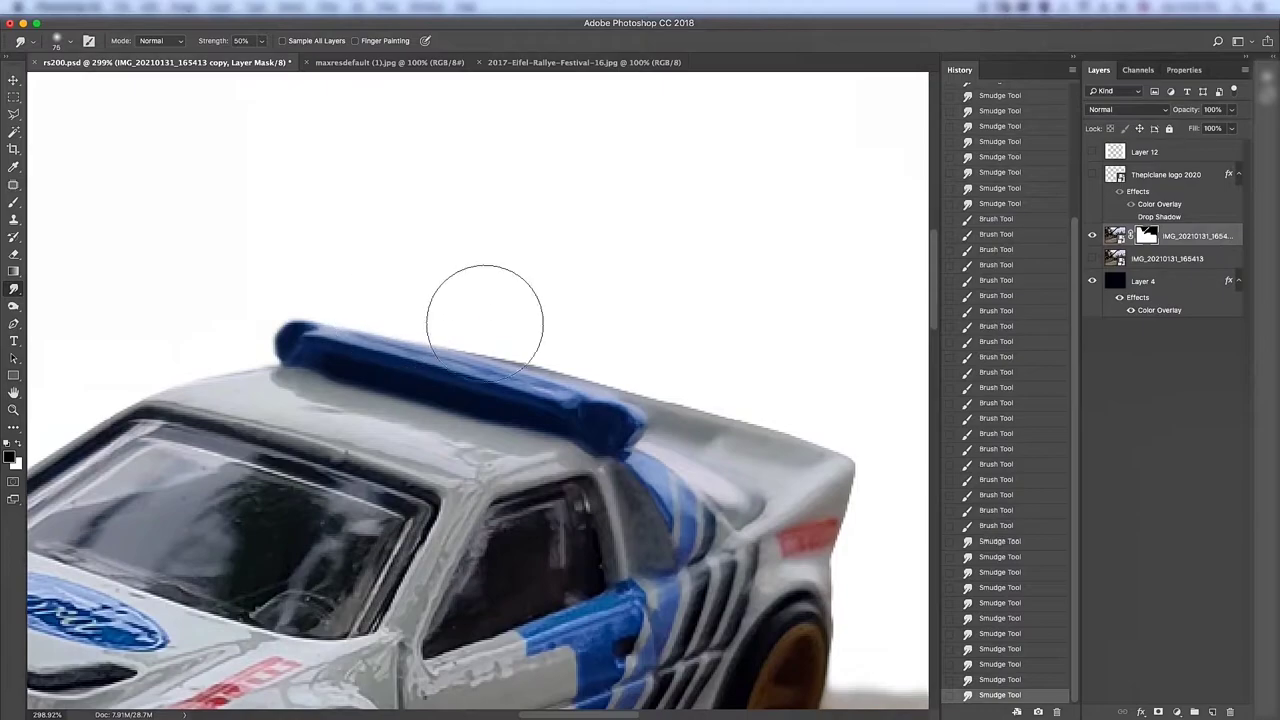
pyautogui.moveTo(644, 355); pyautogui.dragTo(650, 360)
pyautogui.hscroll(5, 570, 255)
pyautogui.scroll(-4, 570, 255)
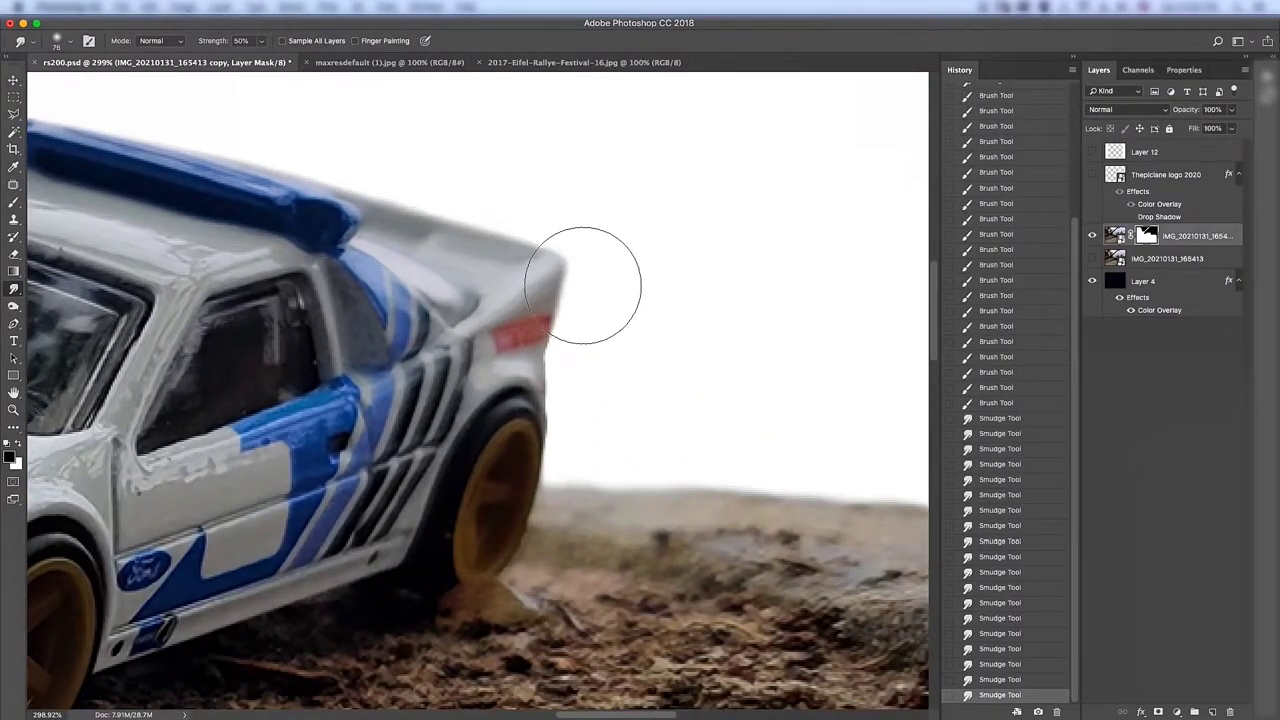
pyautogui.scroll(-3, 558, 425)
pyautogui.scroll(5, 530, 380)
pyautogui.moveTo(500, 355); pyautogui.dragTo(506, 360)
pyautogui.press('z')
pyautogui.scroll(-5, 600, 300)
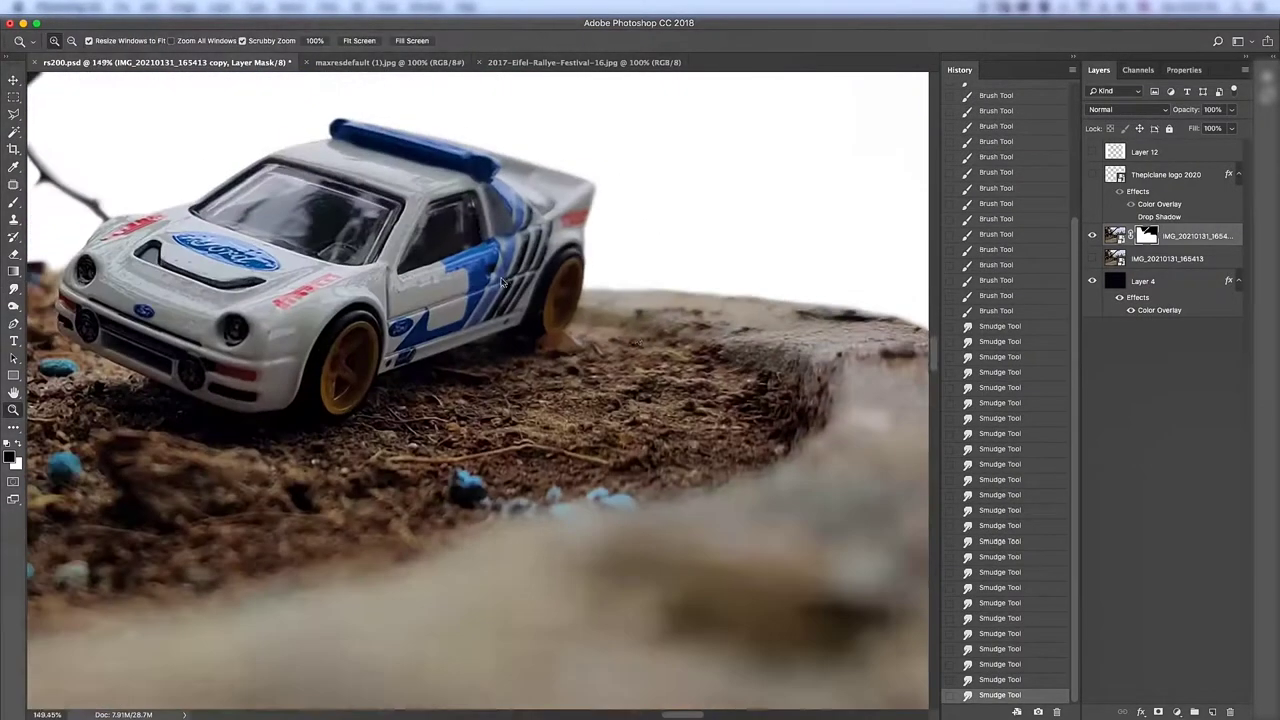
# Clone root texture into the white gaps beside the diagonal branch on Layer 13
pyautogui.scroll(-2, 717, 257)
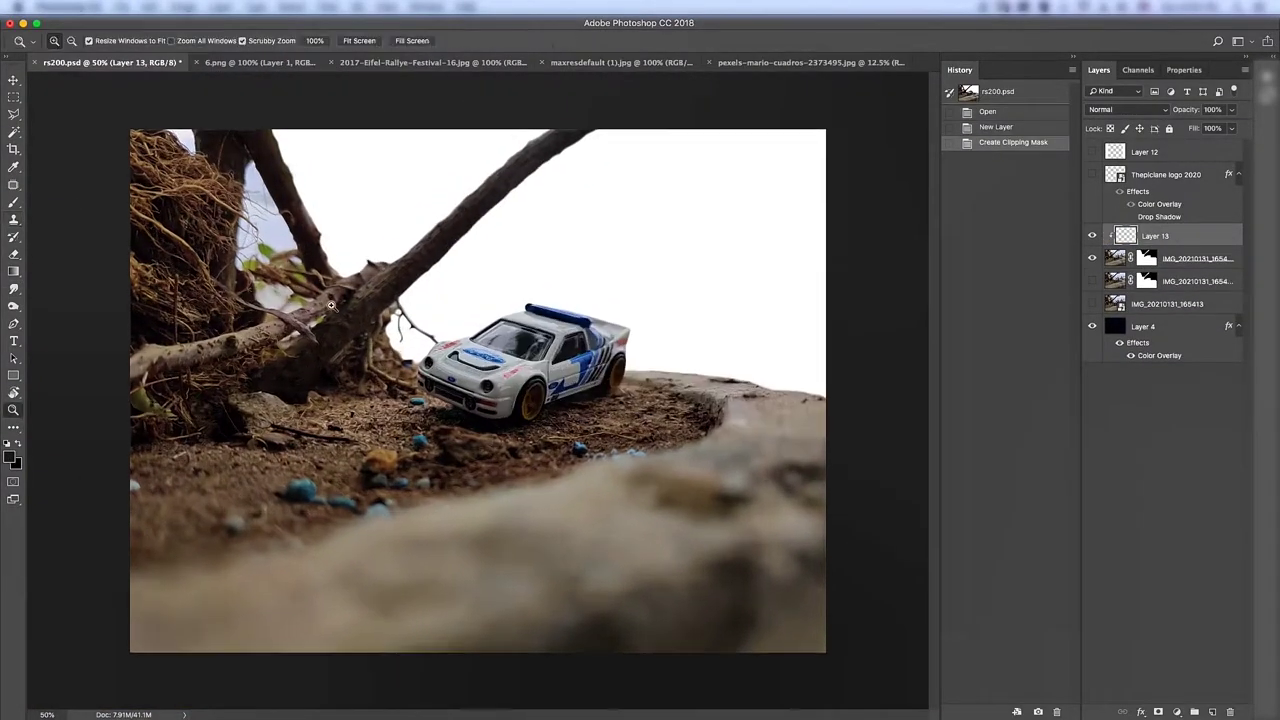
pyautogui.scroll(3, 331, 305)
pyautogui.press('s')
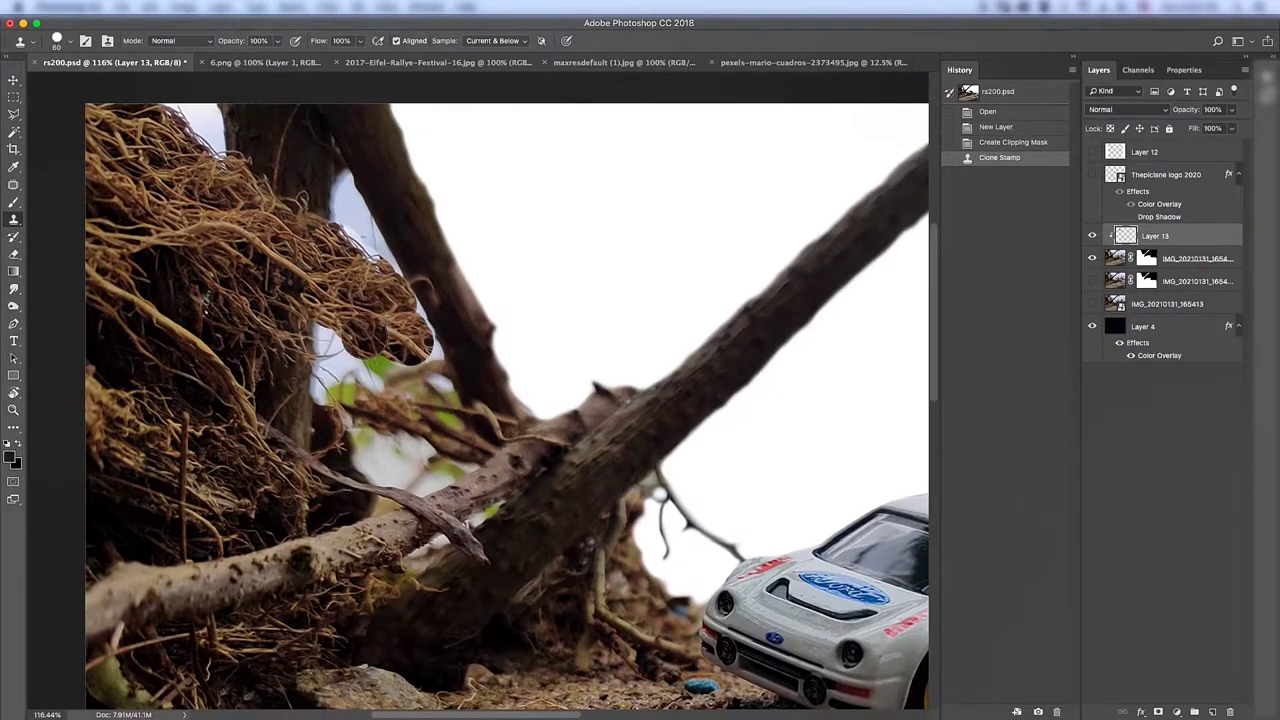
pyautogui.click(377, 328)
pyautogui.click(351, 355)
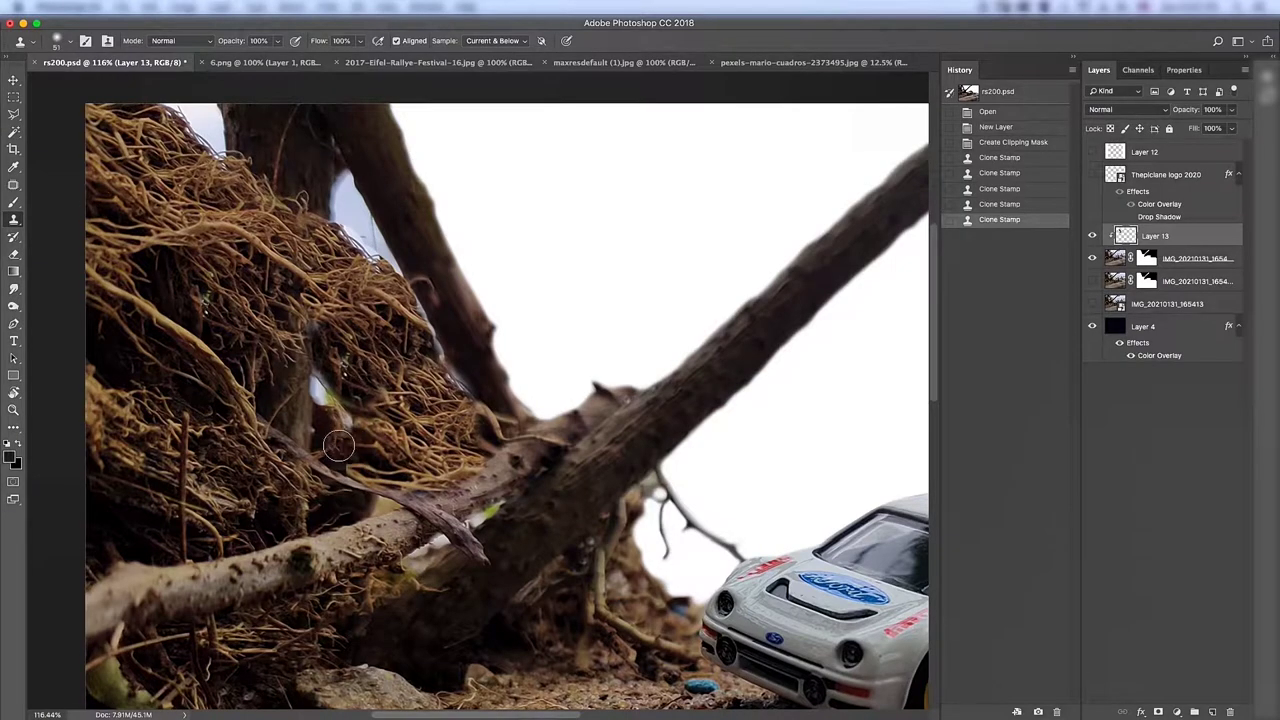
pyautogui.click(338, 445)
pyautogui.click(335, 420)
# Clone roots further up the branch edge, undo the last stroke, and fit the image on screen
pyautogui.click(325, 395)
pyautogui.click(315, 370)
pyautogui.click(330, 340)
pyautogui.click(356, 305)
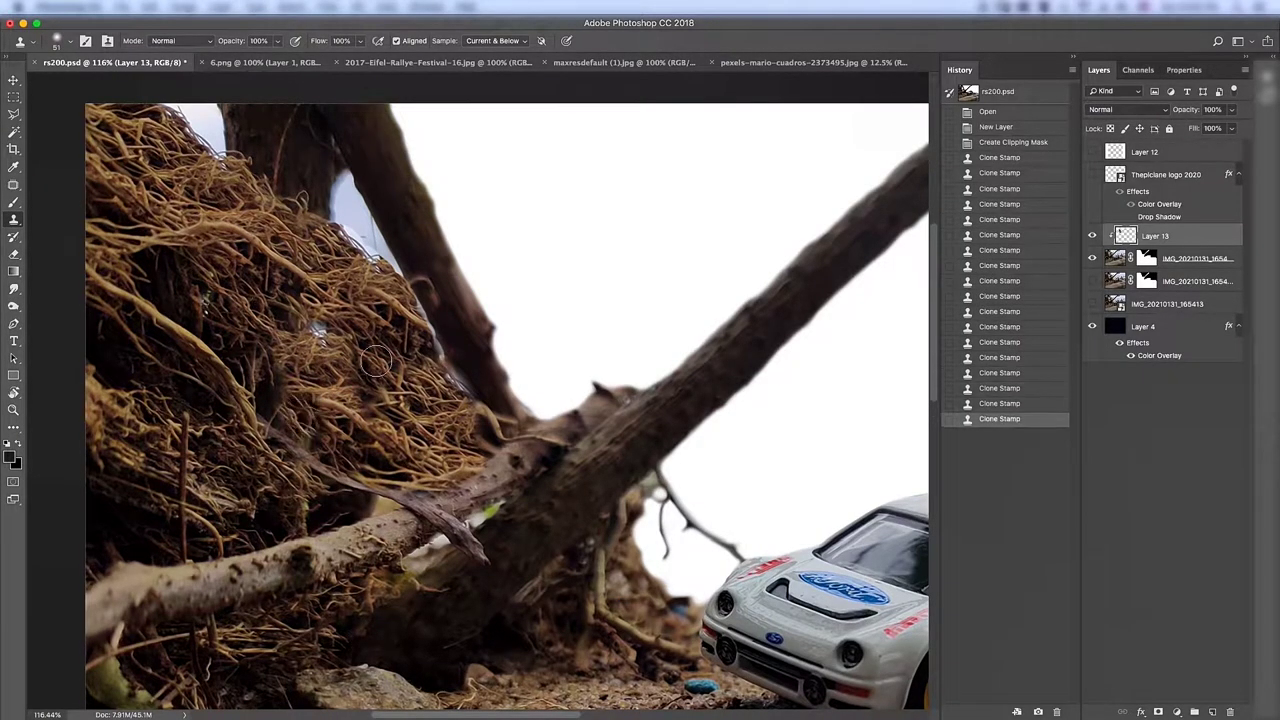
pyautogui.hotkey('ctrl', 'z')
pyautogui.scroll(3, 308, 300)
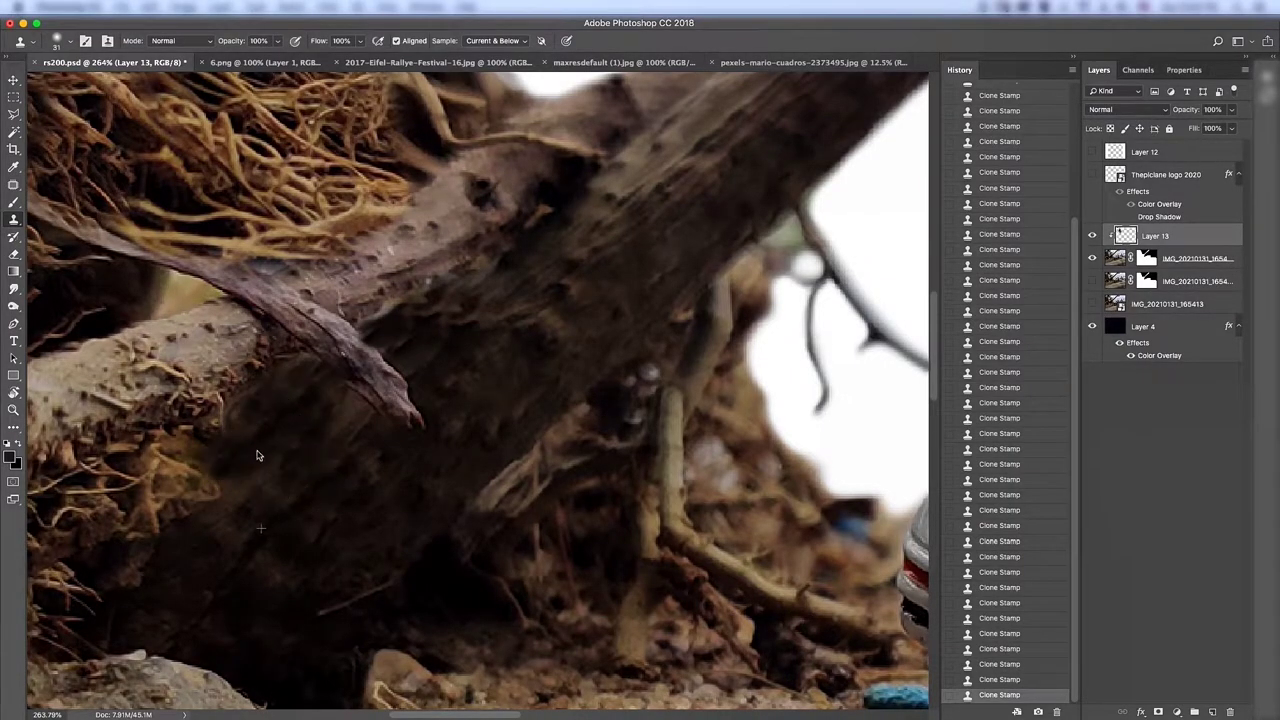
pyautogui.hotkey('ctrl', '0')
# Add Layer 14 clipped to Layer 13 and set its blend mode to Color
pyautogui.hotkey('ctrl', 'shift', 'n')
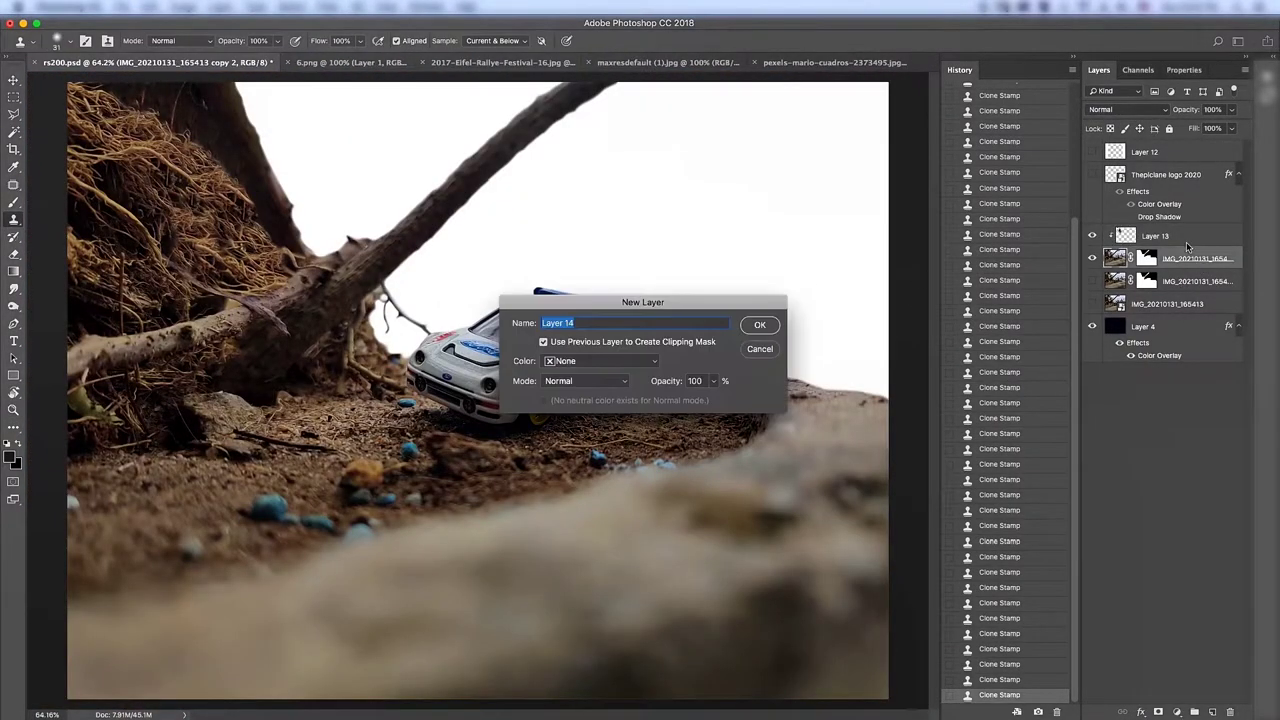
pyautogui.press('Return')
pyautogui.click(1176, 711)
pyautogui.click(1127, 109)
pyautogui.click(1120, 370)
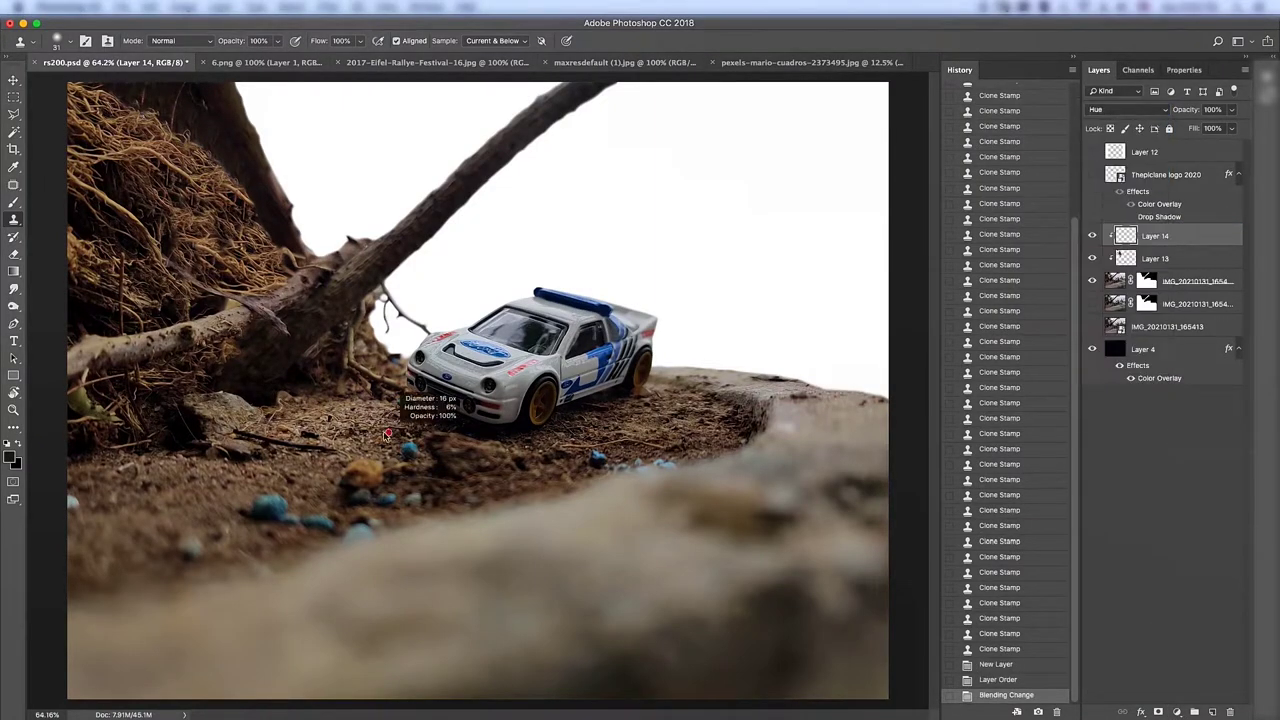
pyautogui.press('b')
pyautogui.scroll(5, 466, 380)
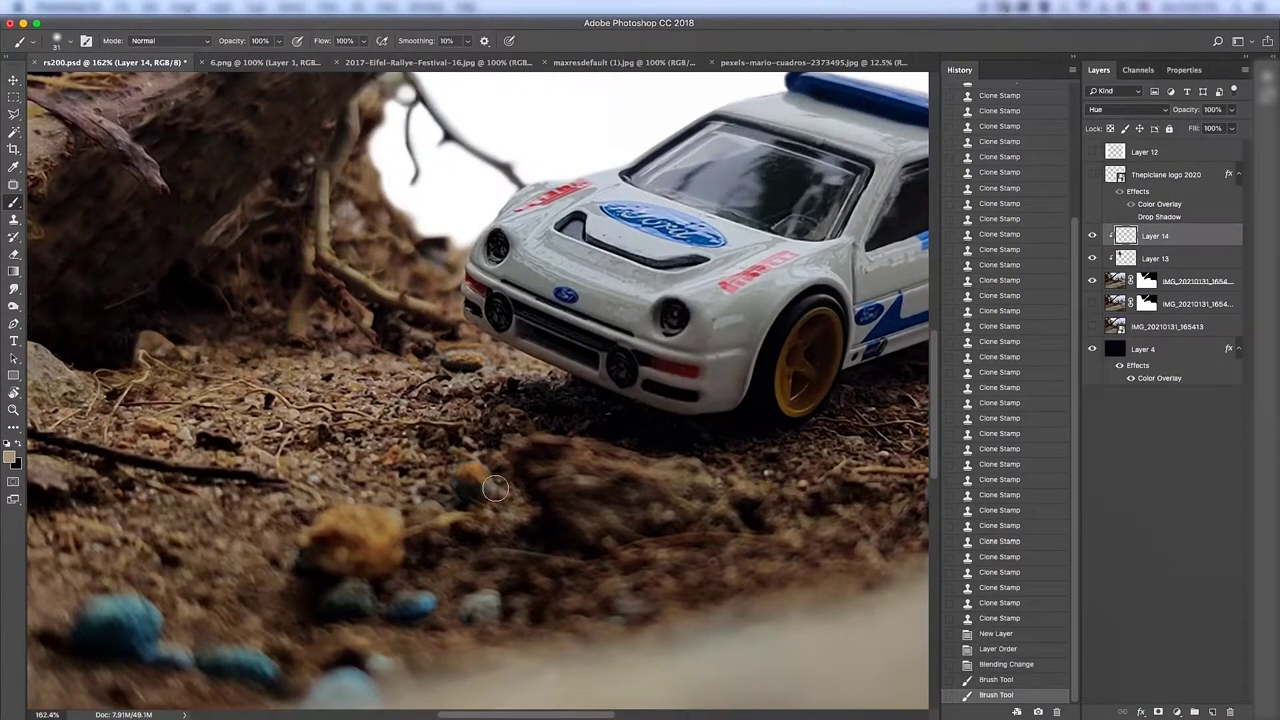
pyautogui.scroll(-2, 495, 488)
pyautogui.press('Down')
pyautogui.press('Down')
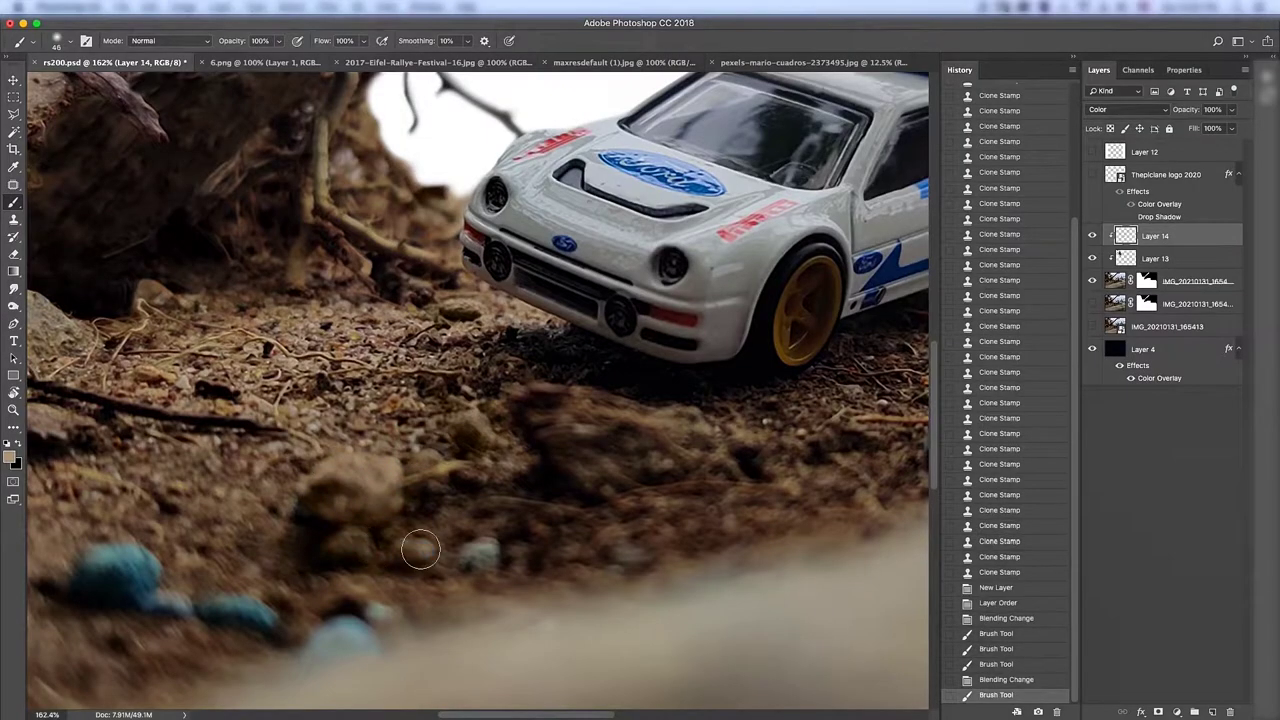
# Brush brown over the blue stones on the dirt track
pyautogui.scroll(-3, 420, 549)
pyautogui.hscroll(-5, 420, 549)
pyautogui.moveTo(290, 435); pyautogui.dragTo(346, 475)
pyautogui.scroll(-5, 554, 510)
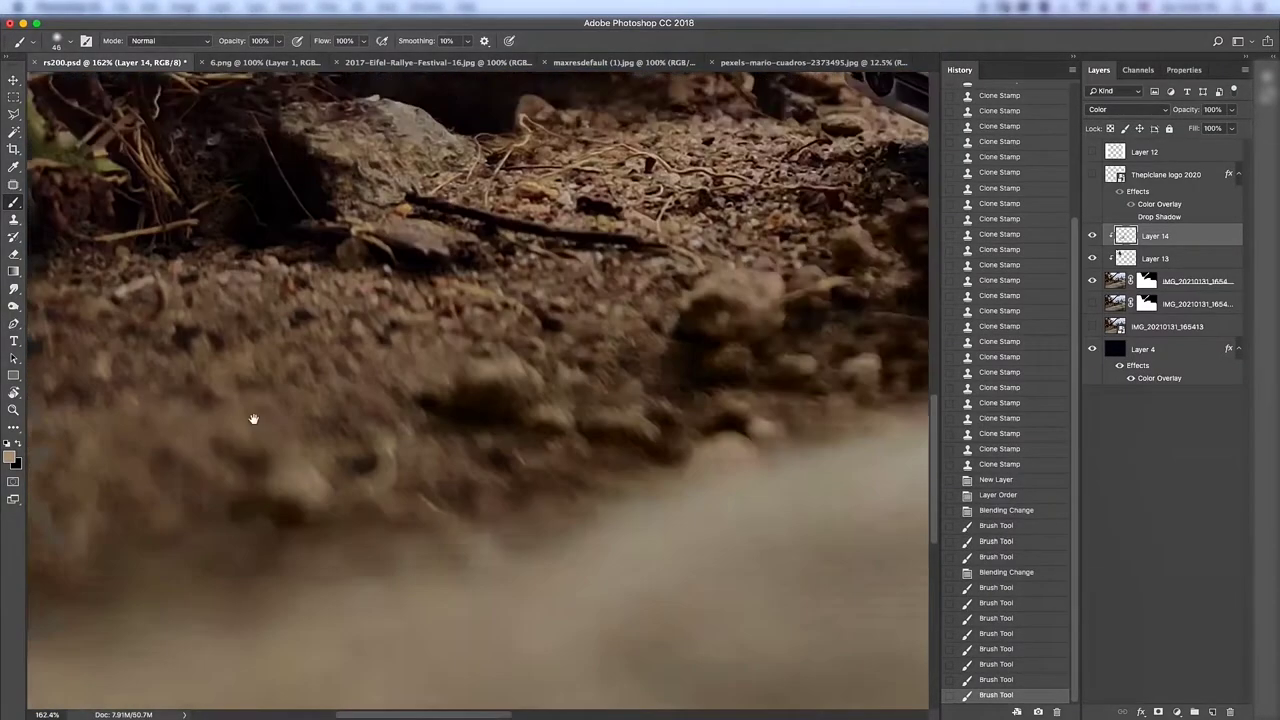
pyautogui.scroll(-5, 568, 339)
pyautogui.scroll(1, 568, 339)
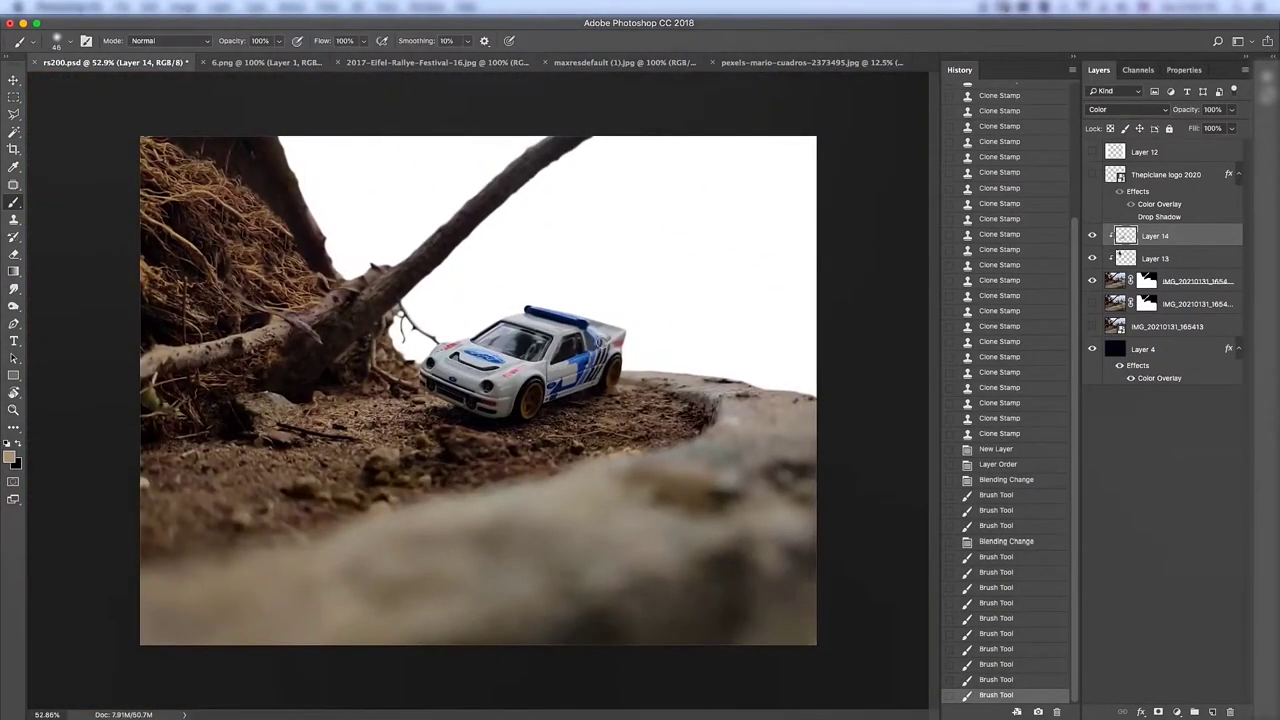
# Paste the landscape photo in place into the composite as Layer 15
pyautogui.hotkey('ctrl', 'shift', 'Tab')
pyautogui.hotkey('ctrl', 'Tab')
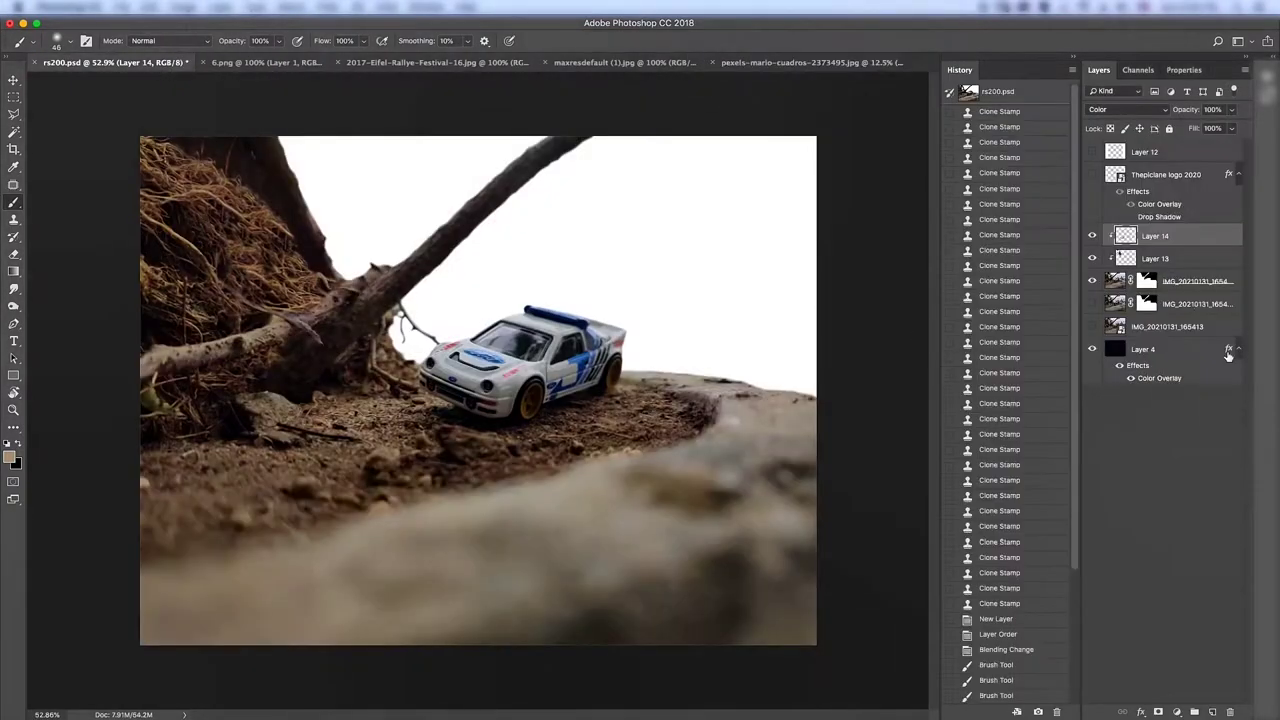
pyautogui.hotkey('ctrl', 'shift', 'v')
# Scale the landscape layer down to fit behind the scene
pyautogui.hotkey('ctrl', '-')
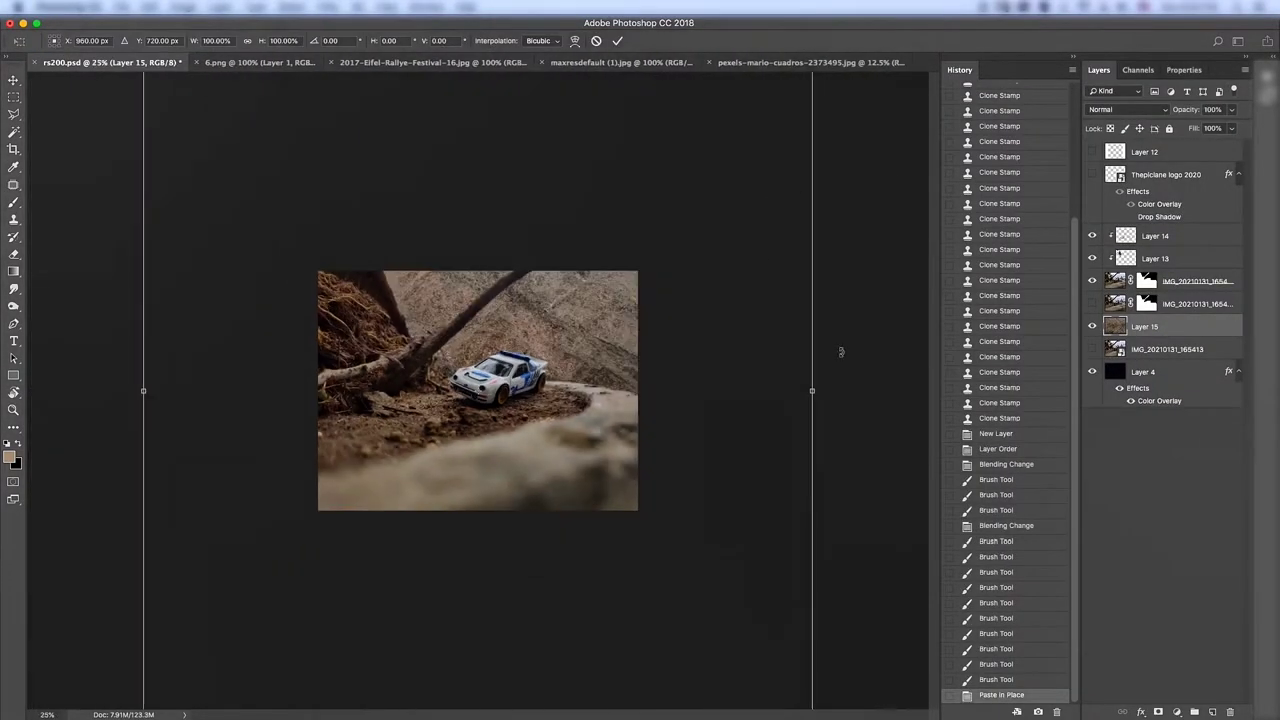
pyautogui.moveTo(747, 229)
pyautogui.mouseDown()
pyautogui.moveTo(322, 326)
pyautogui.moveTo(617, 230)
pyautogui.mouseUp()
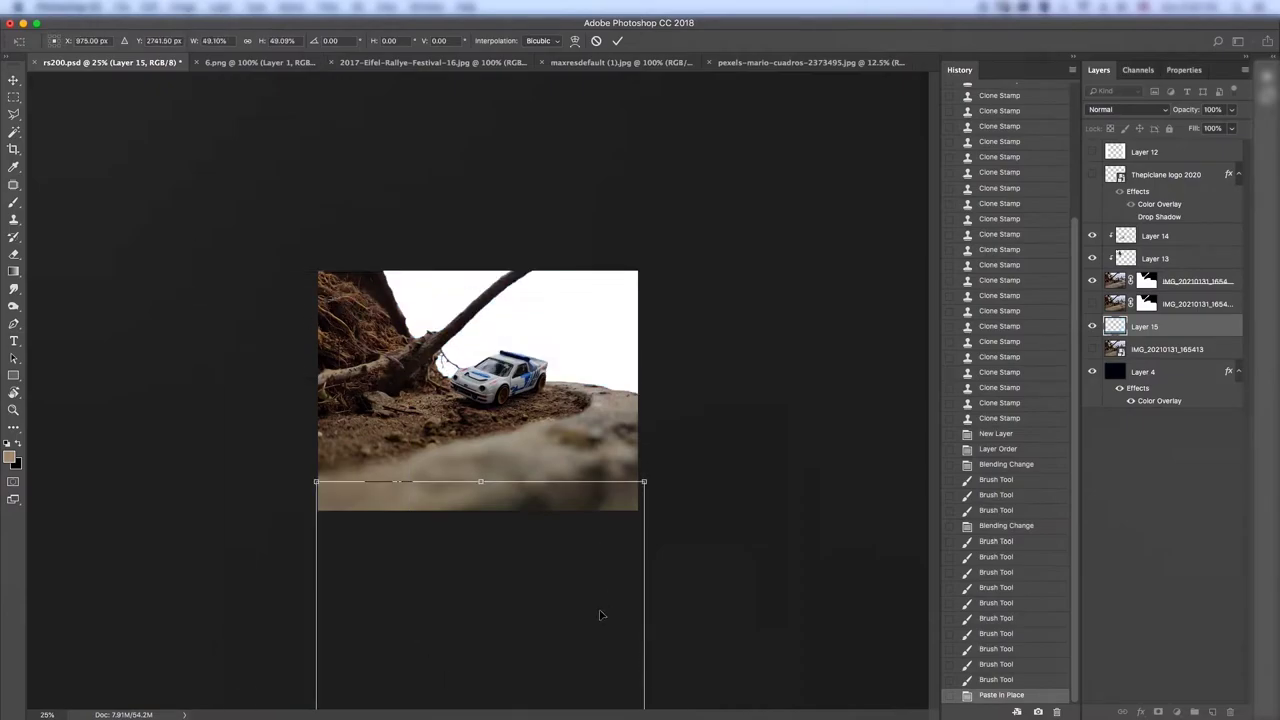
pyautogui.press('Return')
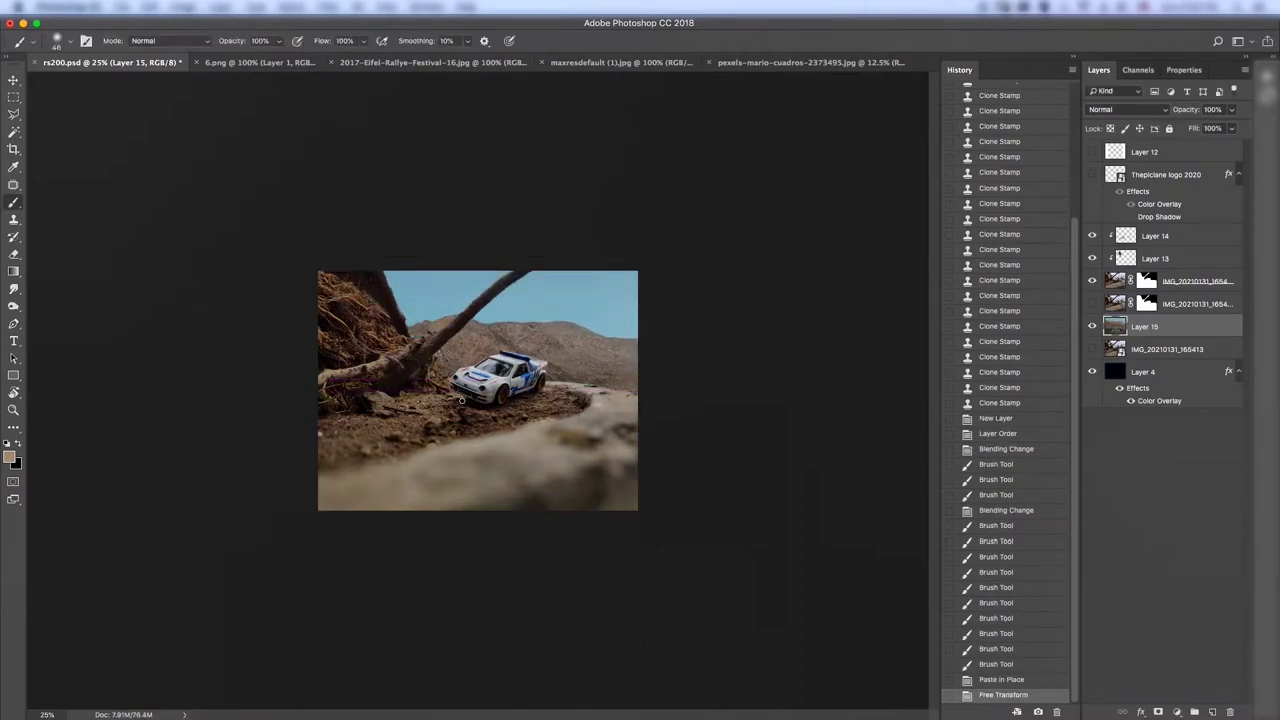
pyautogui.press('h')
pyautogui.hotkey('ctrl', '0')
# Apply an 8.0-pixel Gaussian Blur to the landscape
pyautogui.click(325, 7)
pyautogui.click(525, 220)
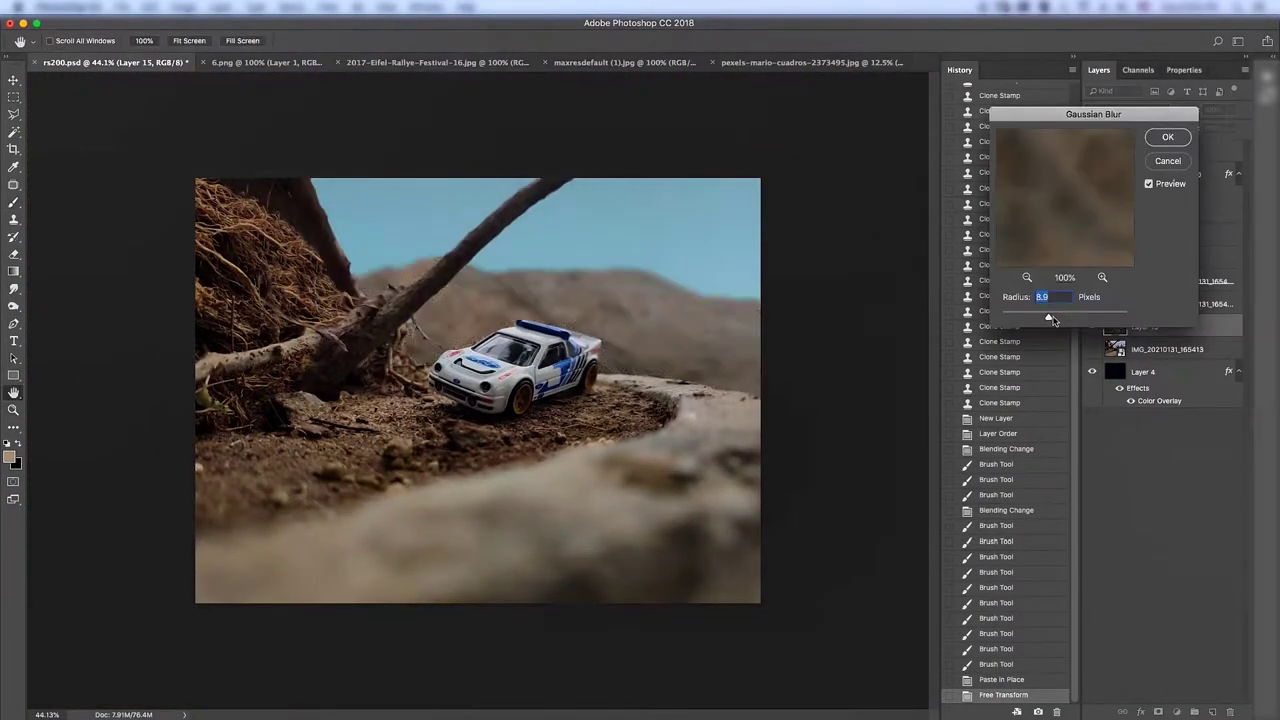
pyautogui.click(1168, 139)
# Add a beige Solid Color fill layer and toggle it to compare
pyautogui.click(1176, 711)
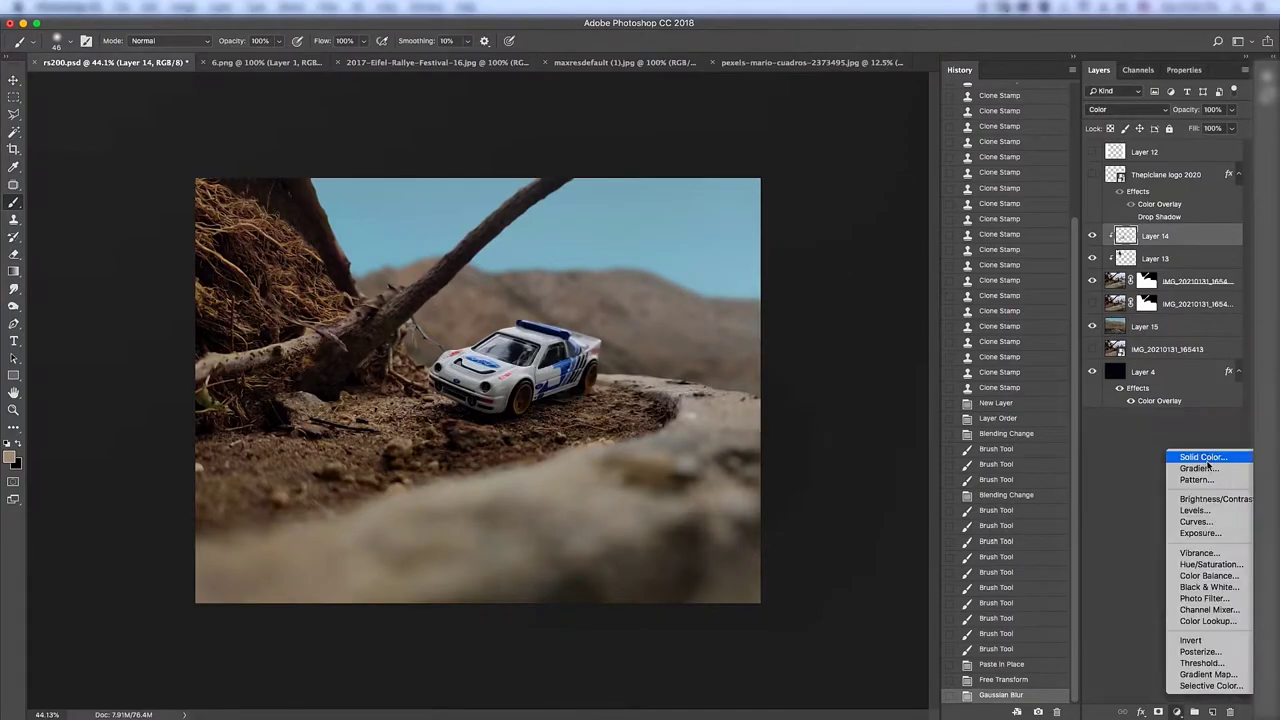
pyautogui.click(1200, 452)
pyautogui.doubleClick(1092, 237)
pyautogui.click(1092, 237)
pyautogui.press('z')
# Repaint the top car layer's mask along the thin twig
pyautogui.moveTo(397, 288); pyautogui.dragTo(531, 361)
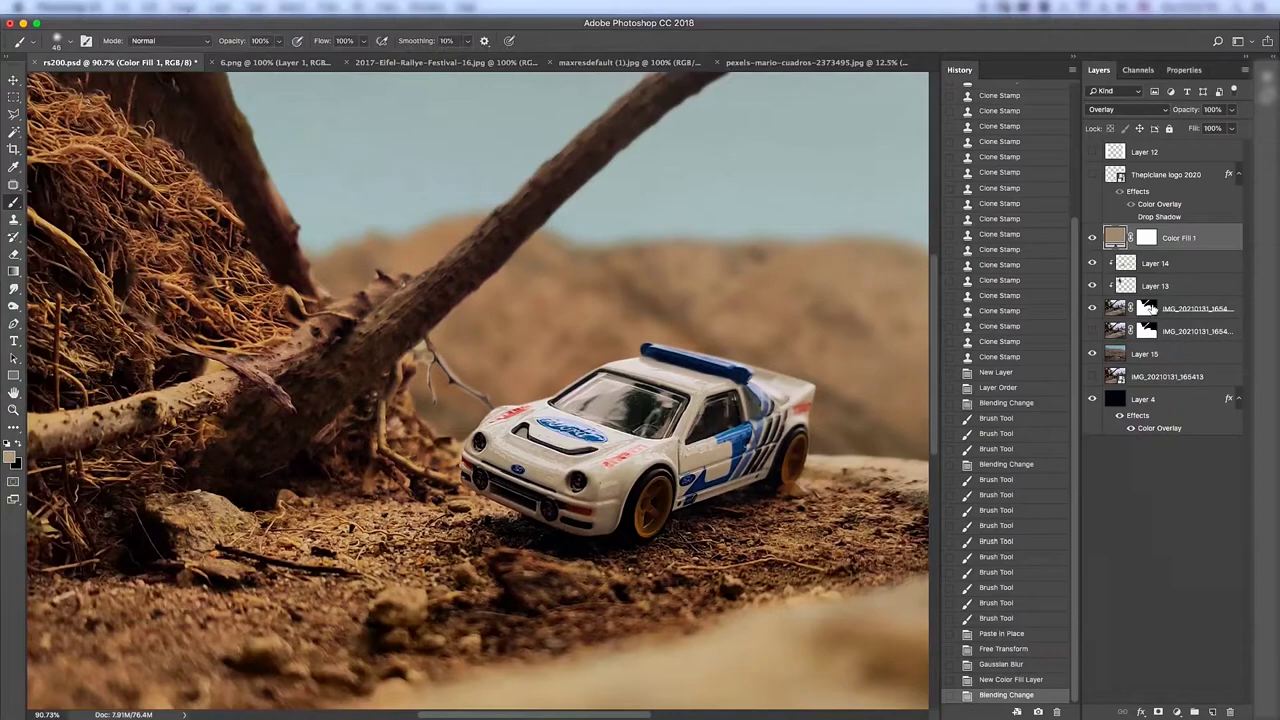
pyautogui.click(1147, 308)
pyautogui.scroll(5, 433, 363)
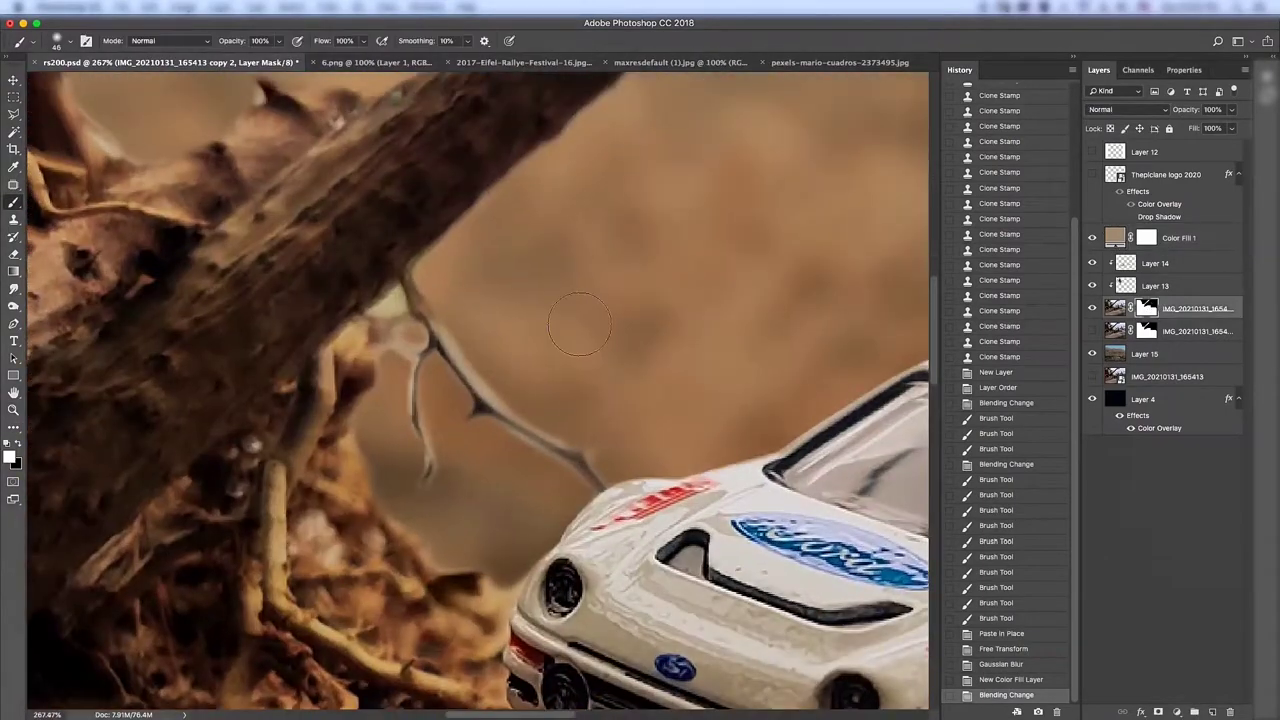
pyautogui.hotkey('ctrl', 'z')
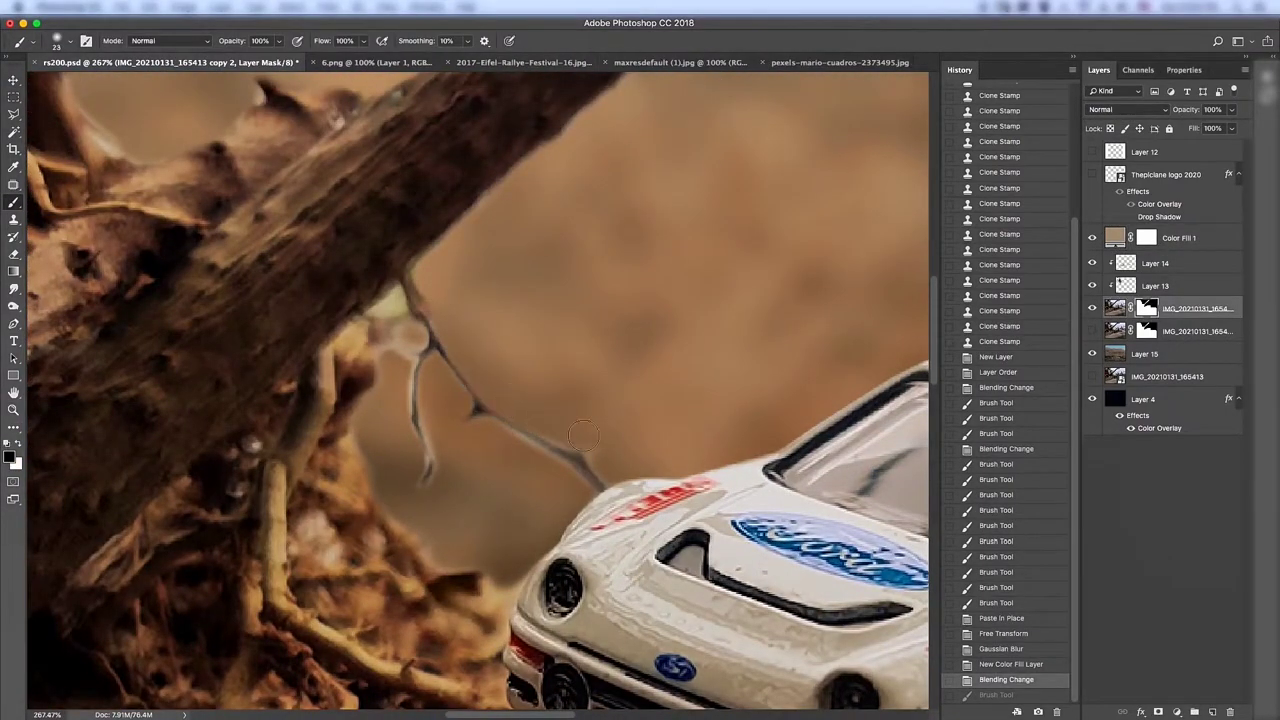
pyautogui.moveTo(584, 435); pyautogui.dragTo(510, 430)
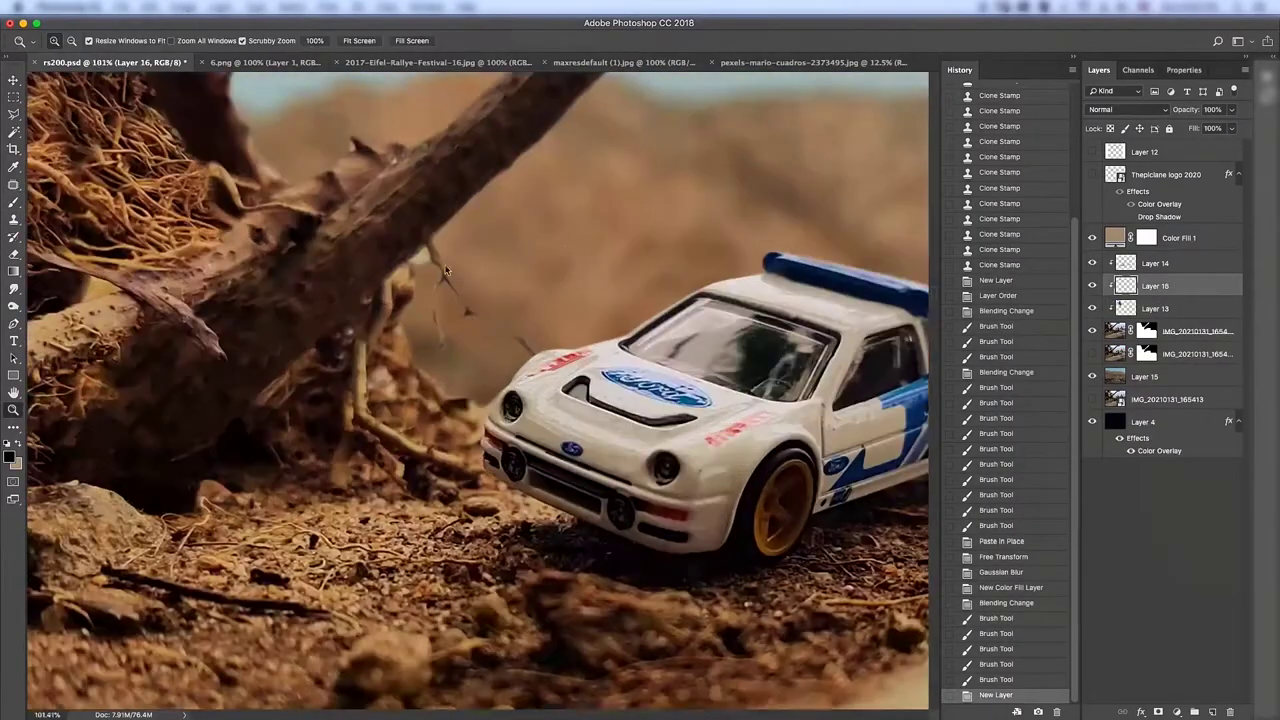
# Set shading Layer 16 to Multiply, briefly checking the 6.png document
pyautogui.click(1104, 146)
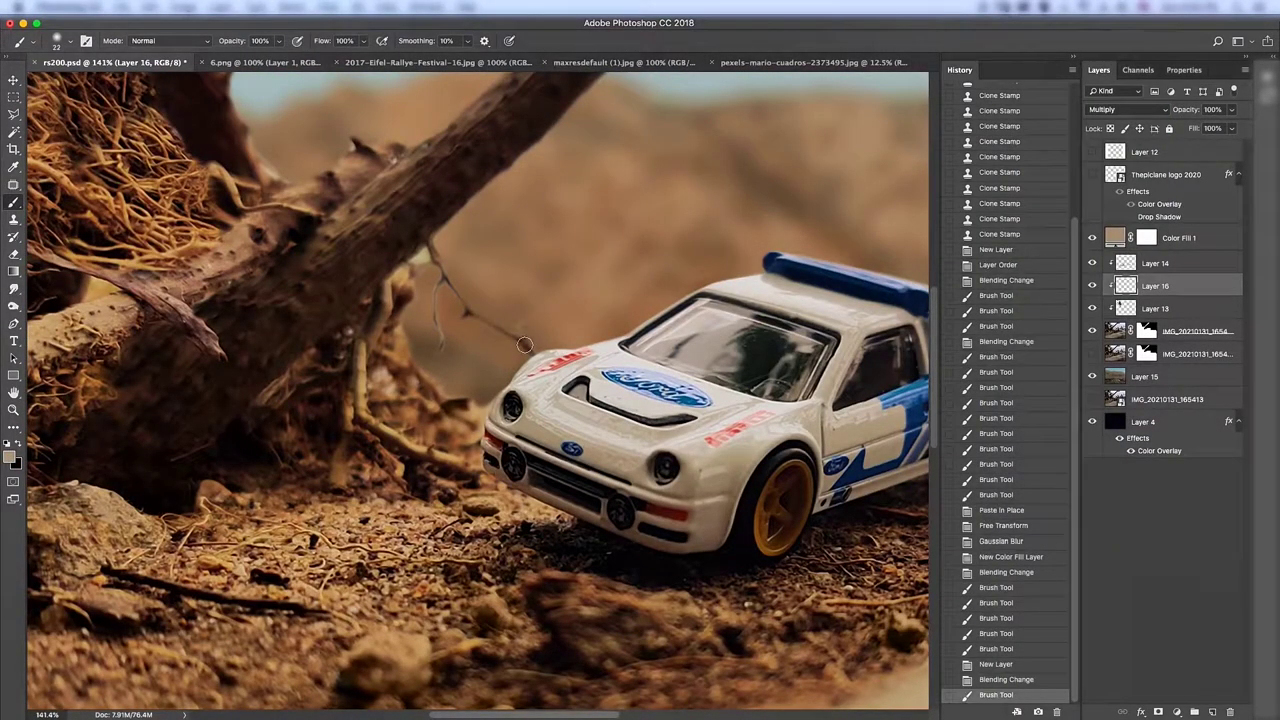
pyautogui.scroll(-5, 272, 150)
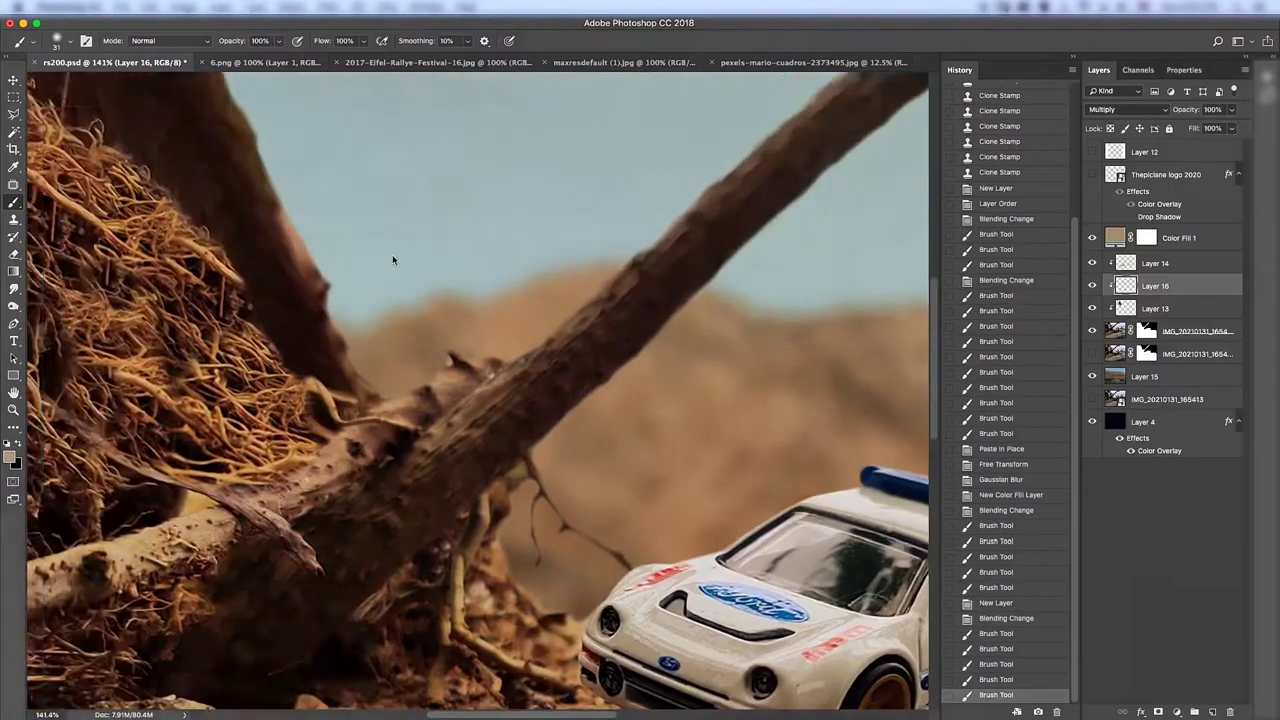
pyautogui.scroll(-4, 391, 260)
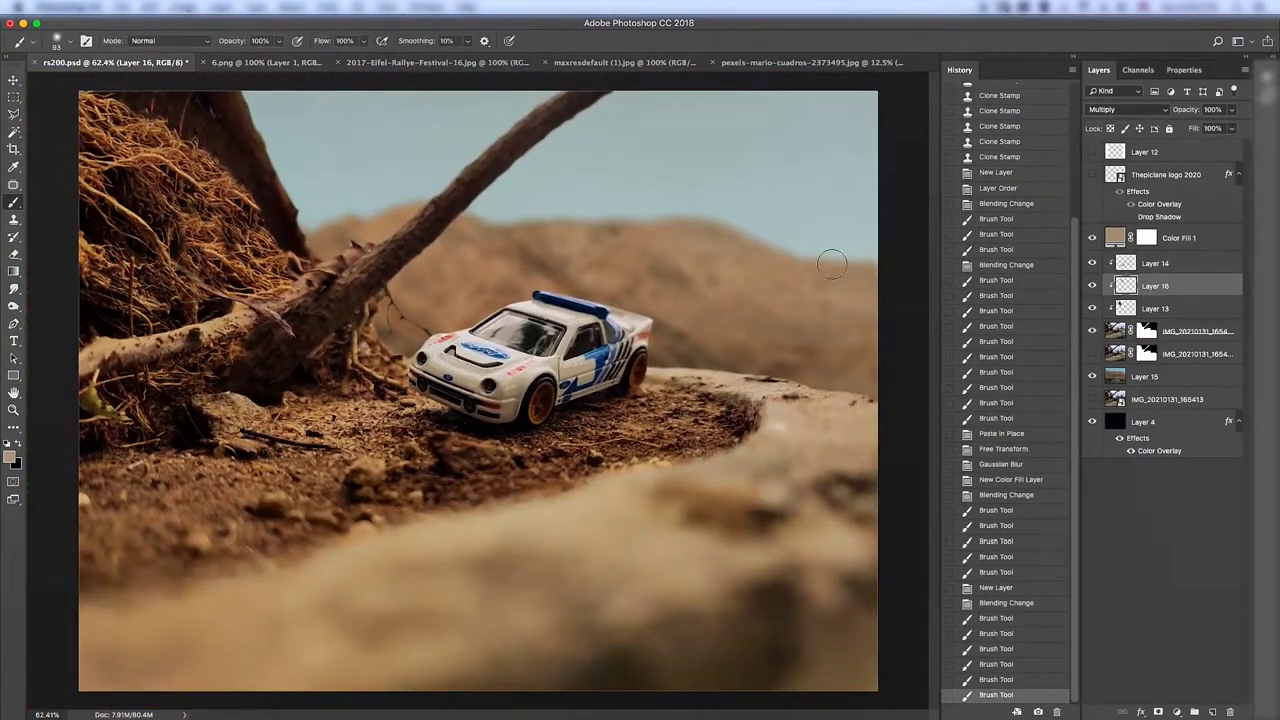
pyautogui.click(260, 62)
pyautogui.hotkey('ctrl', 'shift', 'Tab')
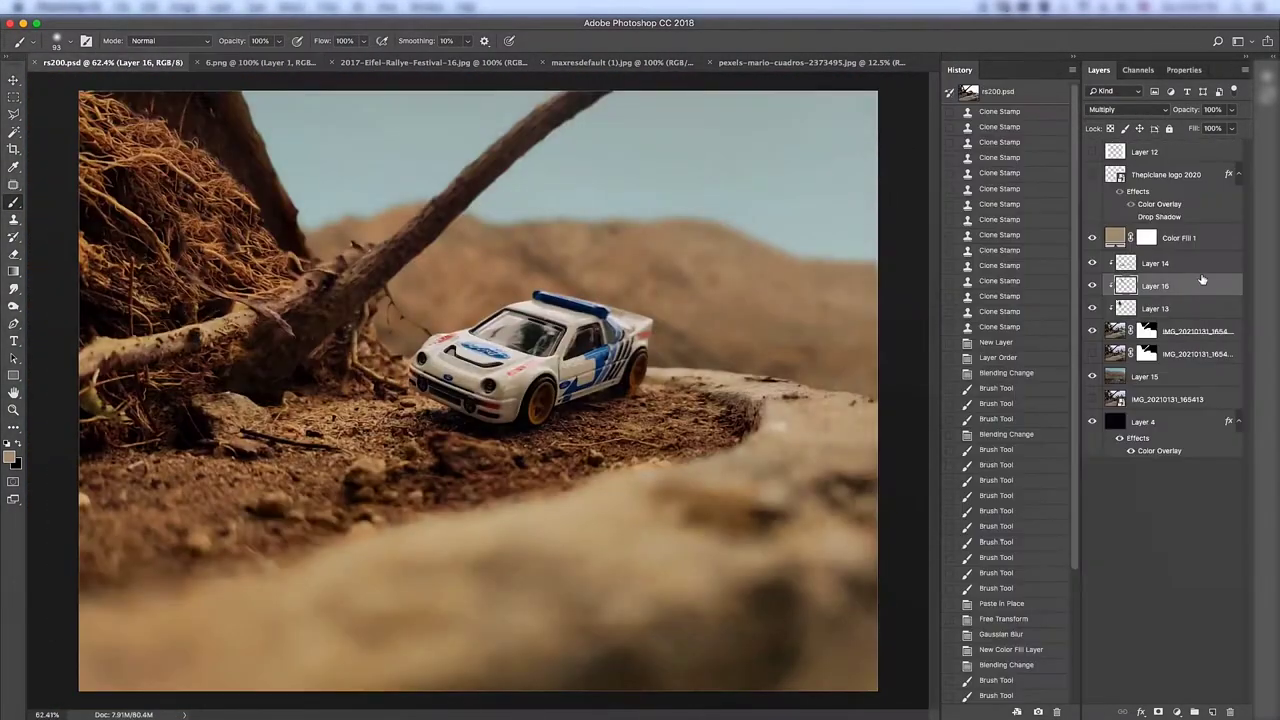
# Paste the copied image as Layer 17, flipped horizontally and moved up-left
pyautogui.hotkey('ctrl', 'v')
pyautogui.hotkey('ctrl', 't')
pyautogui.rightClick(515, 300)
pyautogui.click(560, 479)
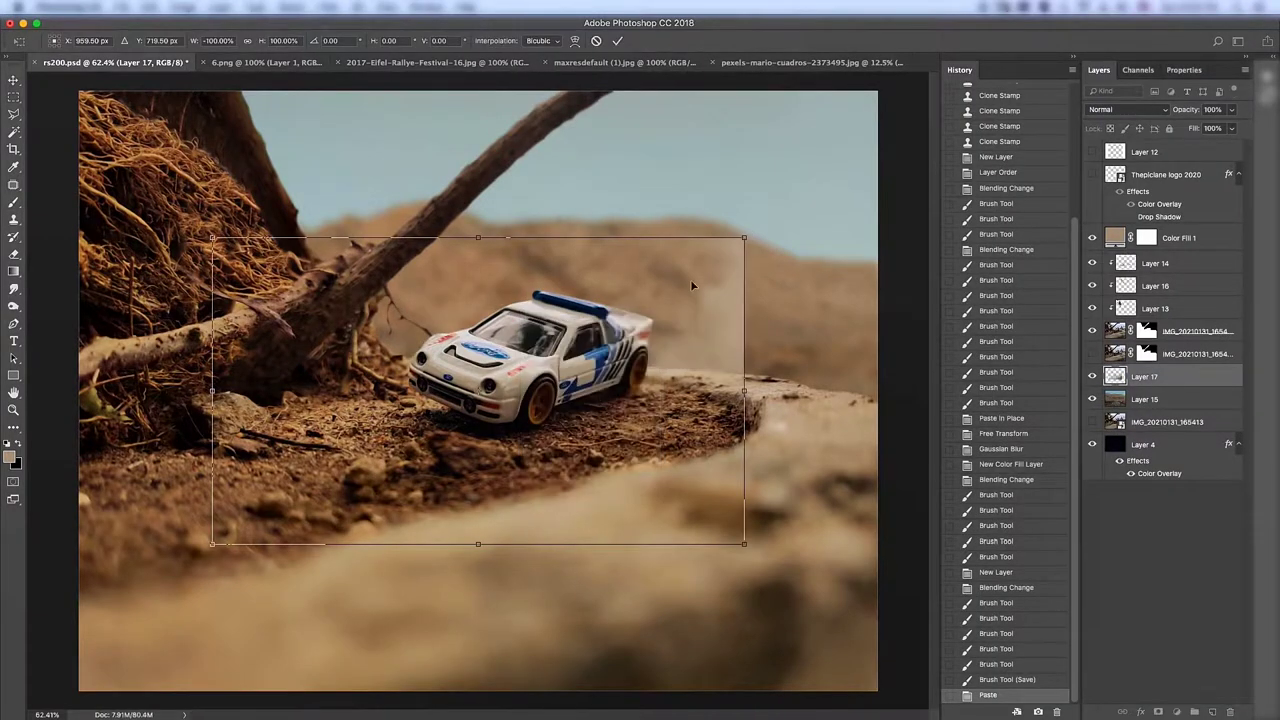
pyautogui.moveTo(690, 279); pyautogui.dragTo(590, 143)
pyautogui.press('Return')
# Clip a Color-mode Color Fill 2 to Layer 17 using a darker brown sampled from the dirt
pyautogui.press('b')
pyautogui.click(1178, 712)
pyautogui.click(1190, 453)
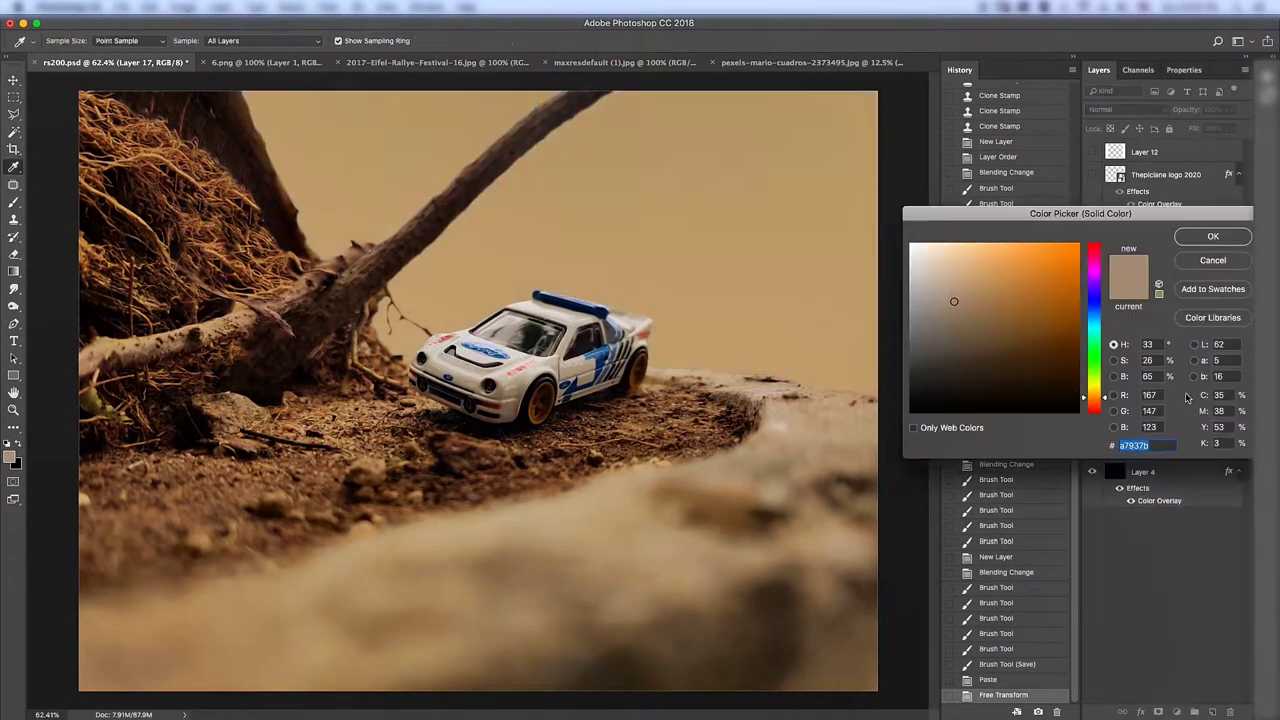
pyautogui.click(1211, 223)
pyautogui.hotkey('ctrl', 'alt', 'g')
pyautogui.click(1128, 109)
pyautogui.click(1108, 400)
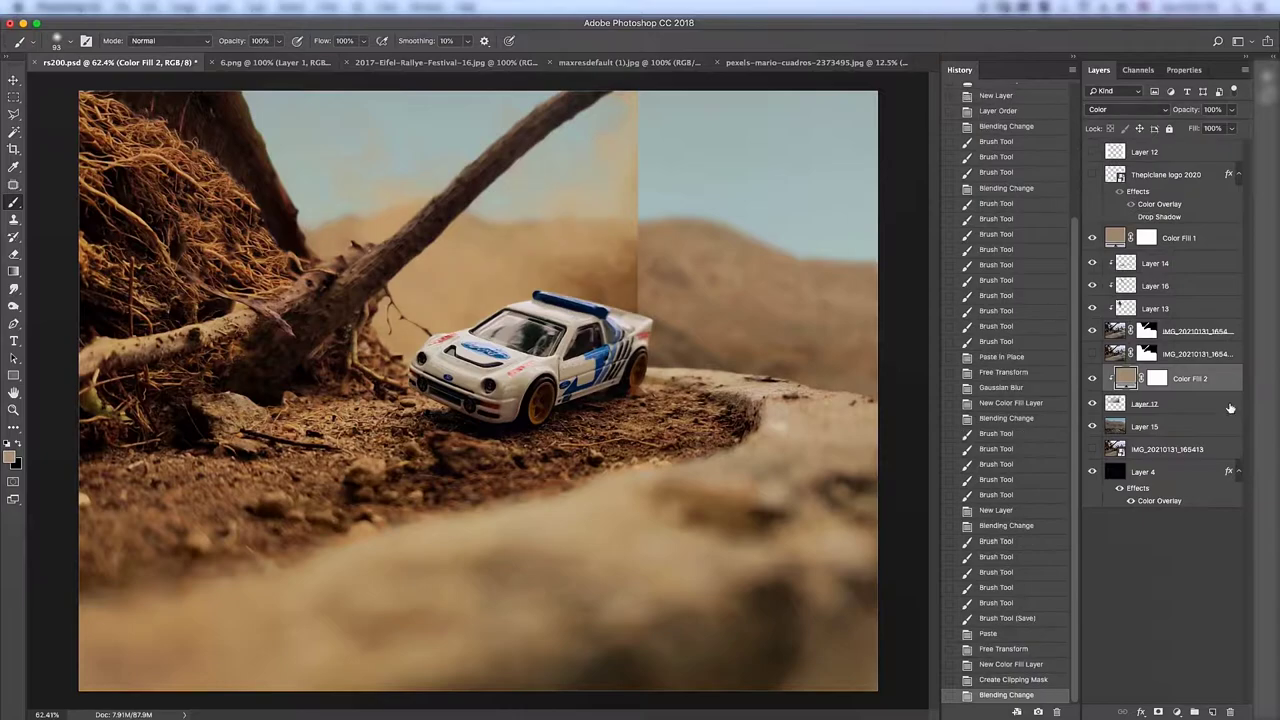
pyautogui.doubleClick(1138, 378)
pyautogui.moveTo(379, 468)
pyautogui.mouseDown()
pyautogui.moveTo(372, 430)
pyautogui.moveTo(398, 398)
pyautogui.mouseUp()
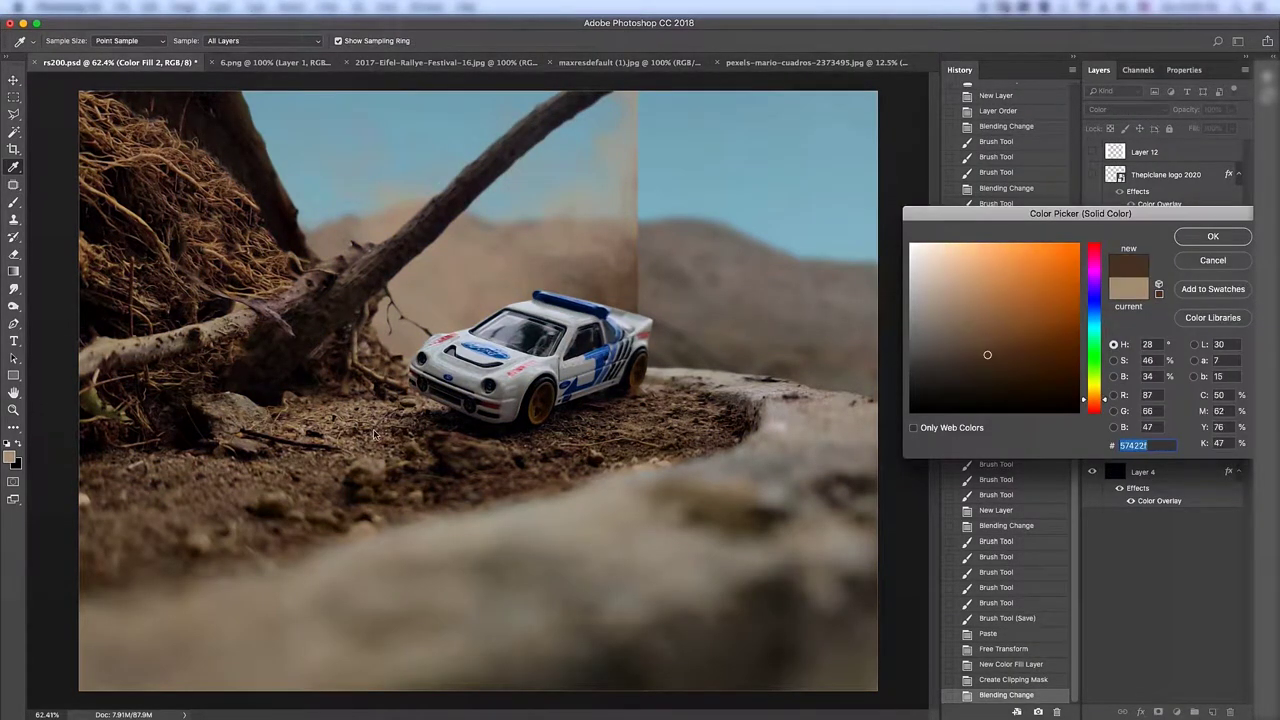
pyautogui.click(1205, 237)
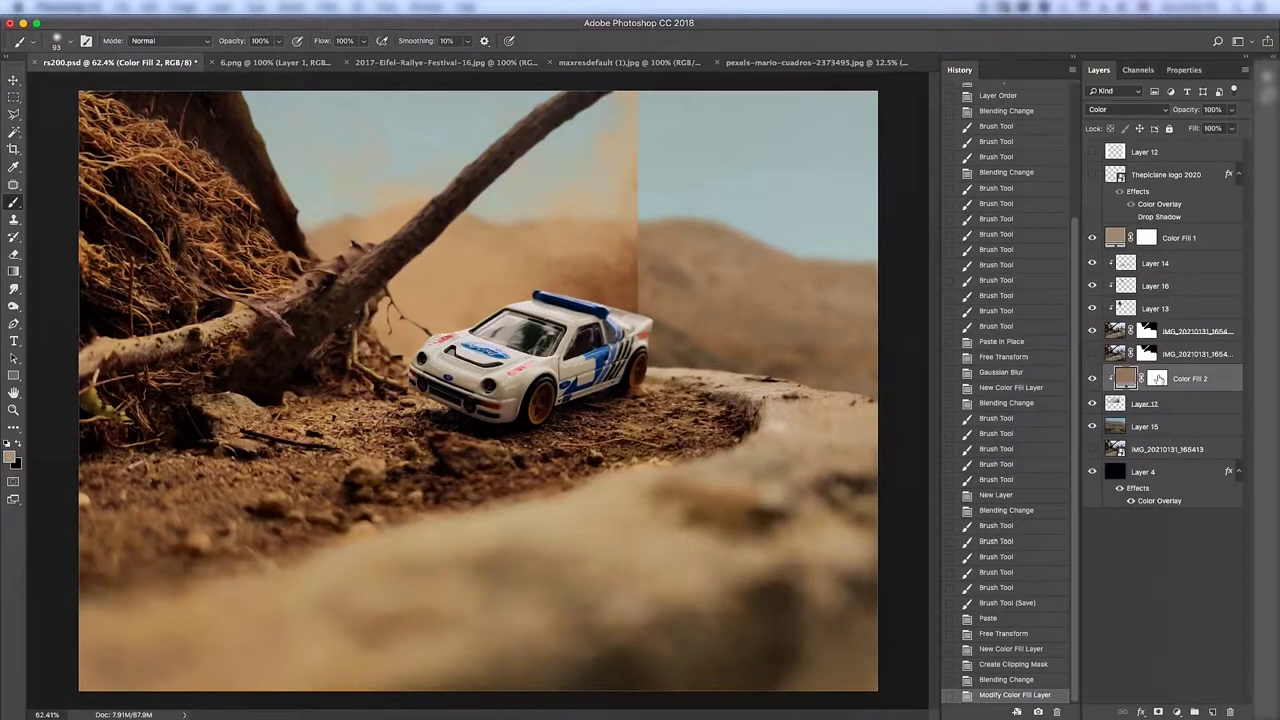
# Mask Layer 17 and paint away the sky seam on the right
pyautogui.click(1145, 403)
pyautogui.click(1158, 711)
pyautogui.press(']')
pyautogui.press(']')
pyautogui.press(']')
pyautogui.moveTo(709, 243); pyautogui.dragTo(680, 171)
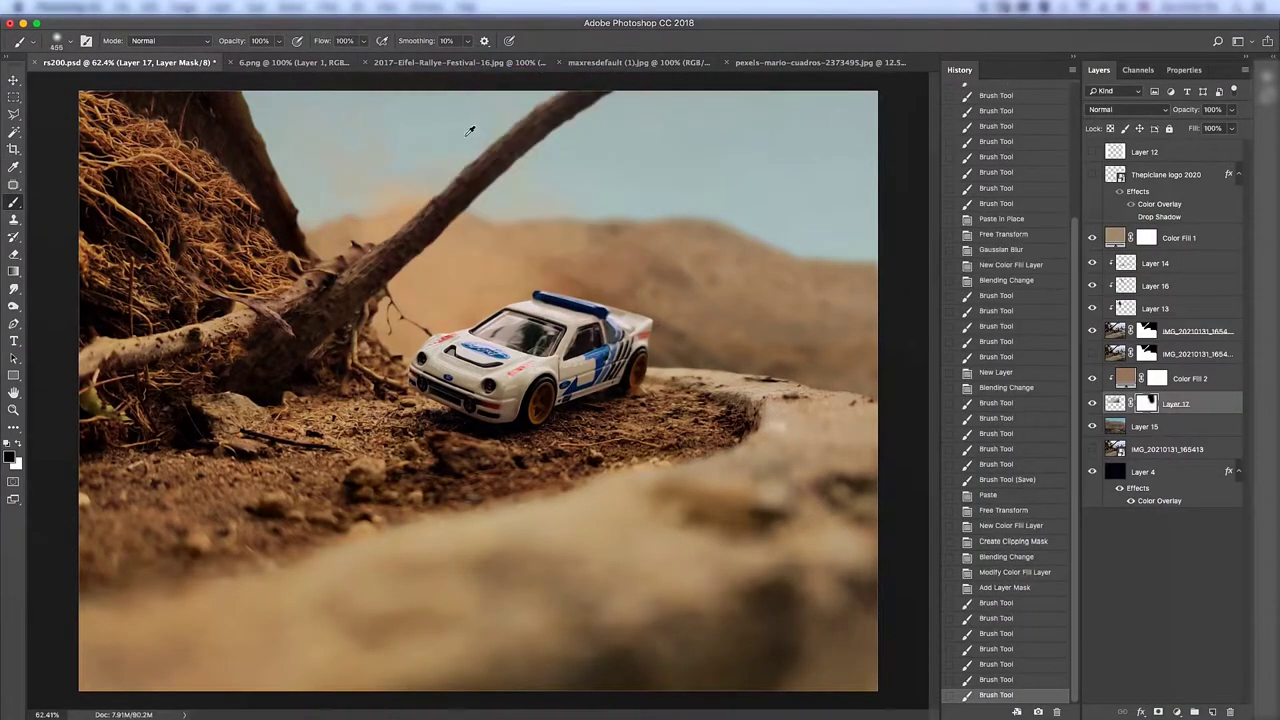
pyautogui.click(1115, 403)
pyautogui.hotkey('ctrl', 'g')
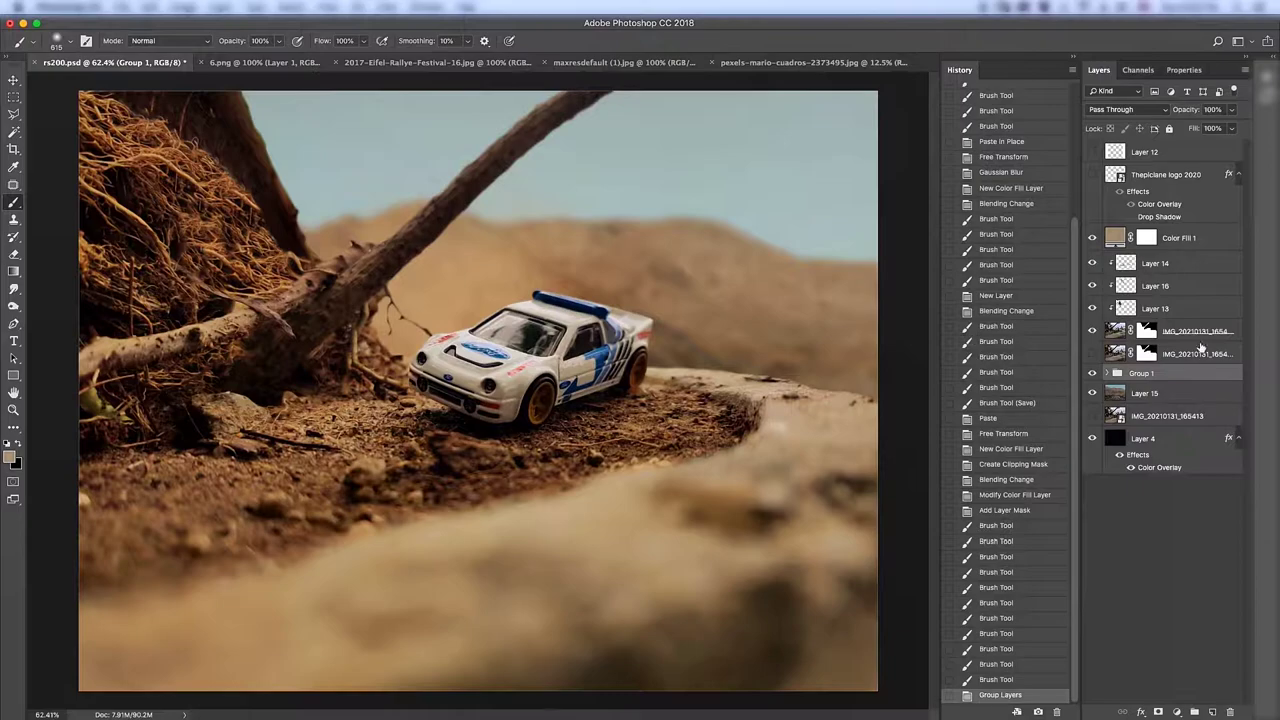
pyautogui.hotkey('ctrl', 'z')
# Duplicate Layer 17 with its fill, rotate the copy about 12°, and mask part of it
pyautogui.keyDown('shift'); pyautogui.click(1190, 378); pyautogui.keyUp('shift')
pyautogui.hotkey('ctrl', 'j')
pyautogui.hotkey('ctrl', 't')
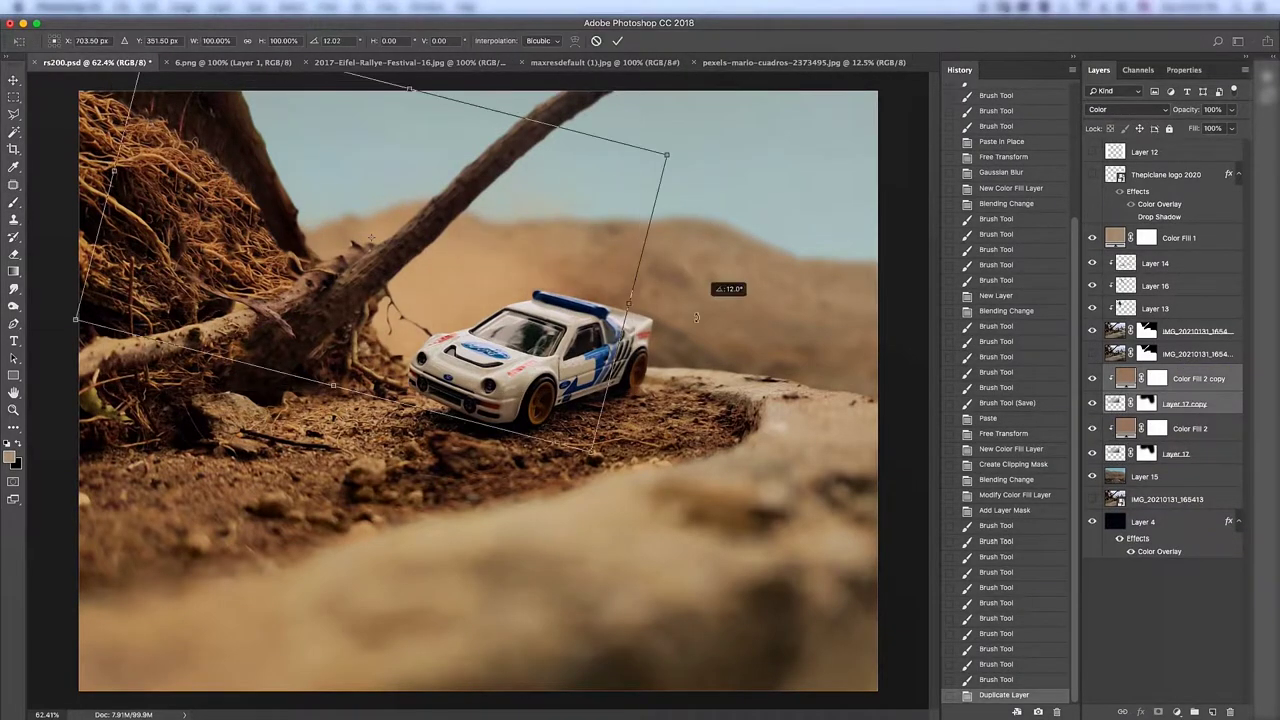
pyautogui.moveTo(690, 310)
pyautogui.mouseDown()
pyautogui.moveTo(810, 268)
pyautogui.moveTo(727, 180)
pyautogui.moveTo(766, 191)
pyautogui.mouseUp()
pyautogui.press('Return')
pyautogui.press('b')
pyautogui.click(1147, 403)
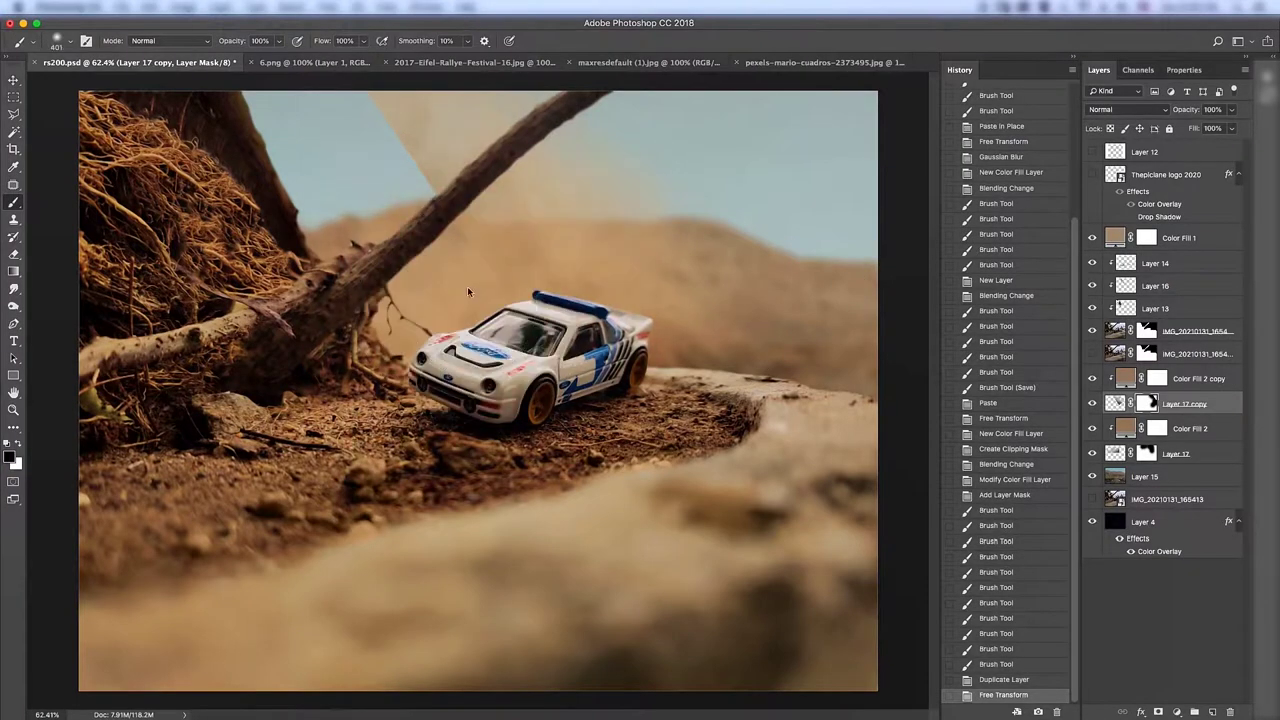
pyautogui.moveTo(400, 200); pyautogui.dragTo(422, 104)
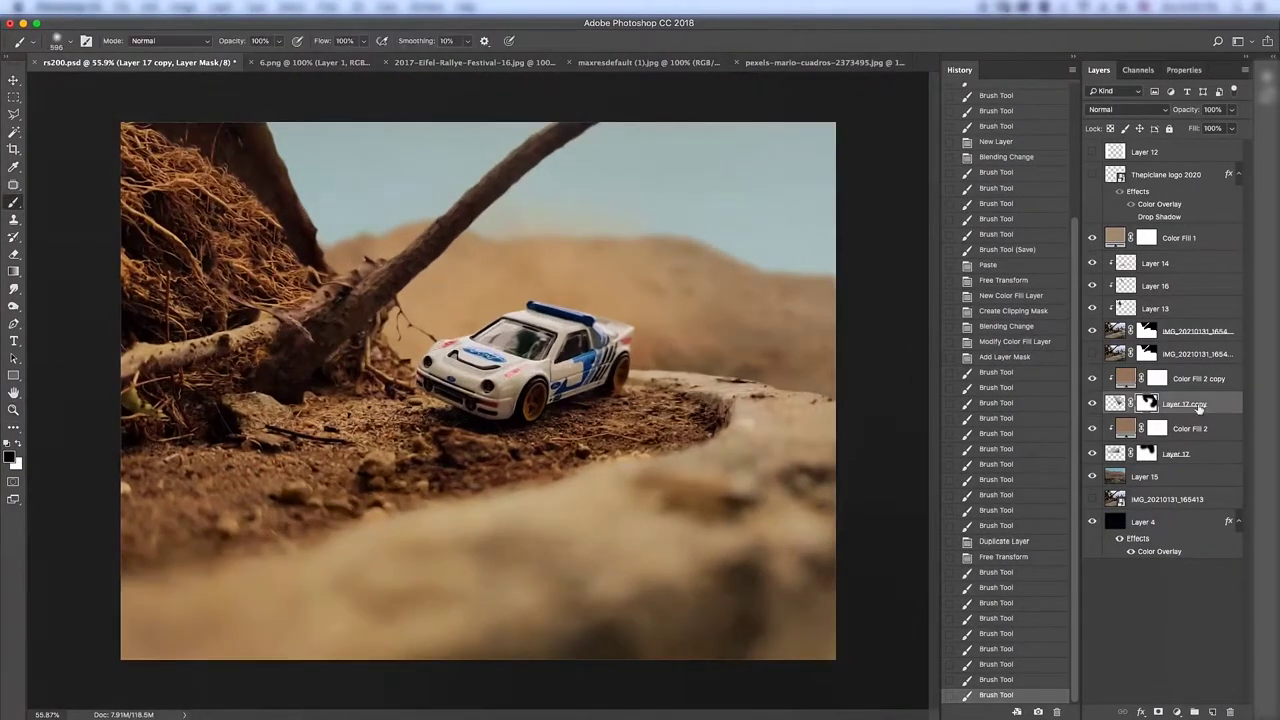
# Lasso the front and rear wheels and paste each in place on its own layer
pyautogui.scroll(5, 543, 470)
pyautogui.press('l')
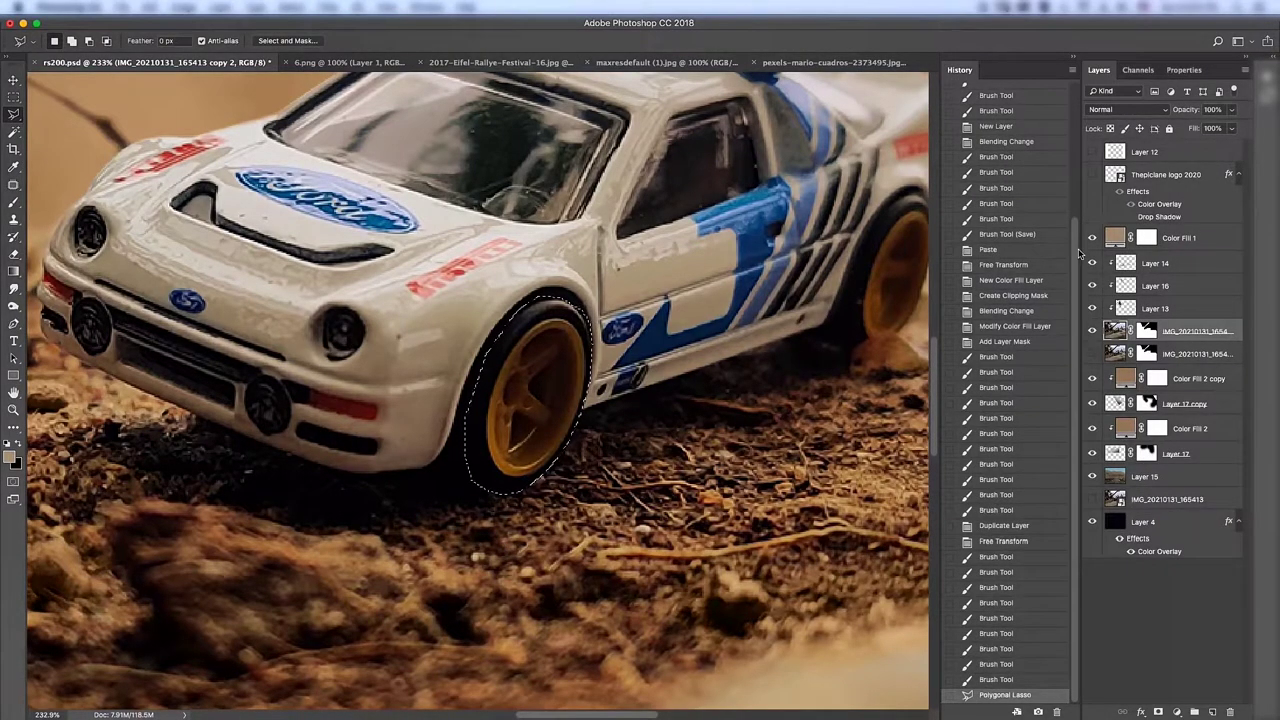
pyautogui.hotkey('ctrl', 'c')
pyautogui.hotkey('ctrl', 'shift', 'v')
pyautogui.hscroll(6, 668, 229)
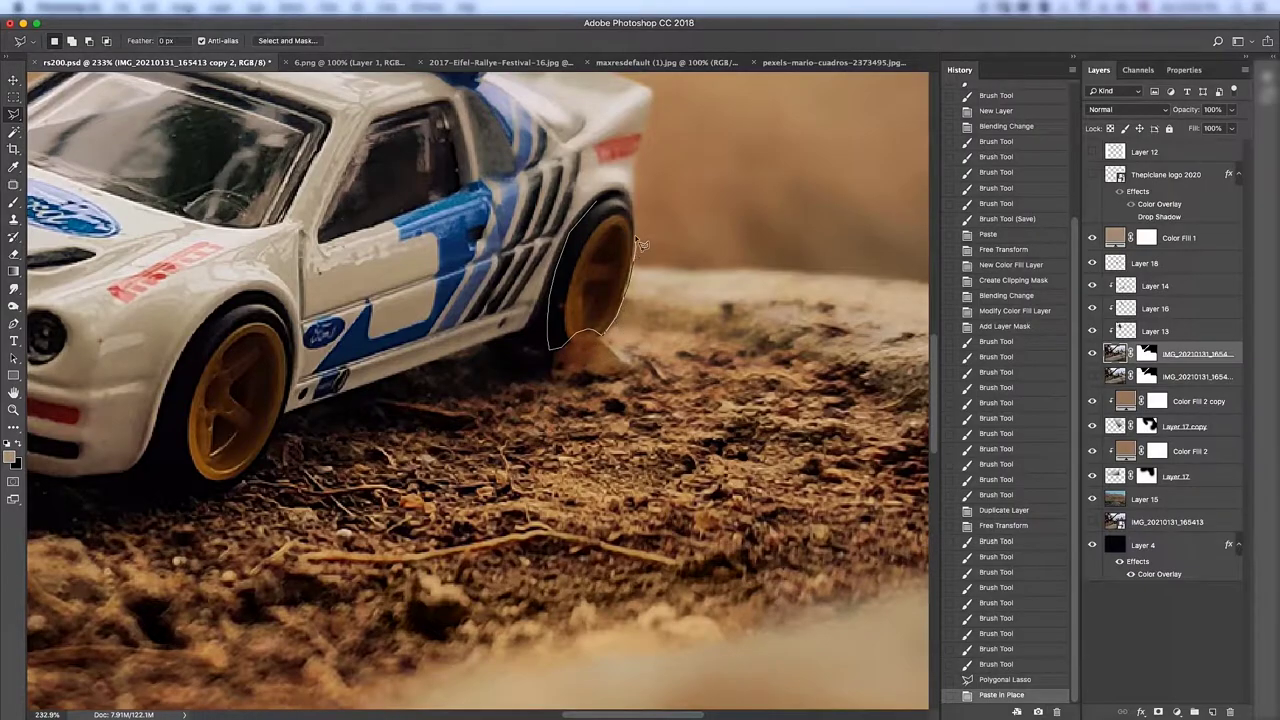
pyautogui.hotkey('ctrl', 'd')
pyautogui.click(1210, 261)
pyautogui.hotkey('ctrl', 'alt', 'z')
pyautogui.hotkey('ctrl', 'alt', 'z')
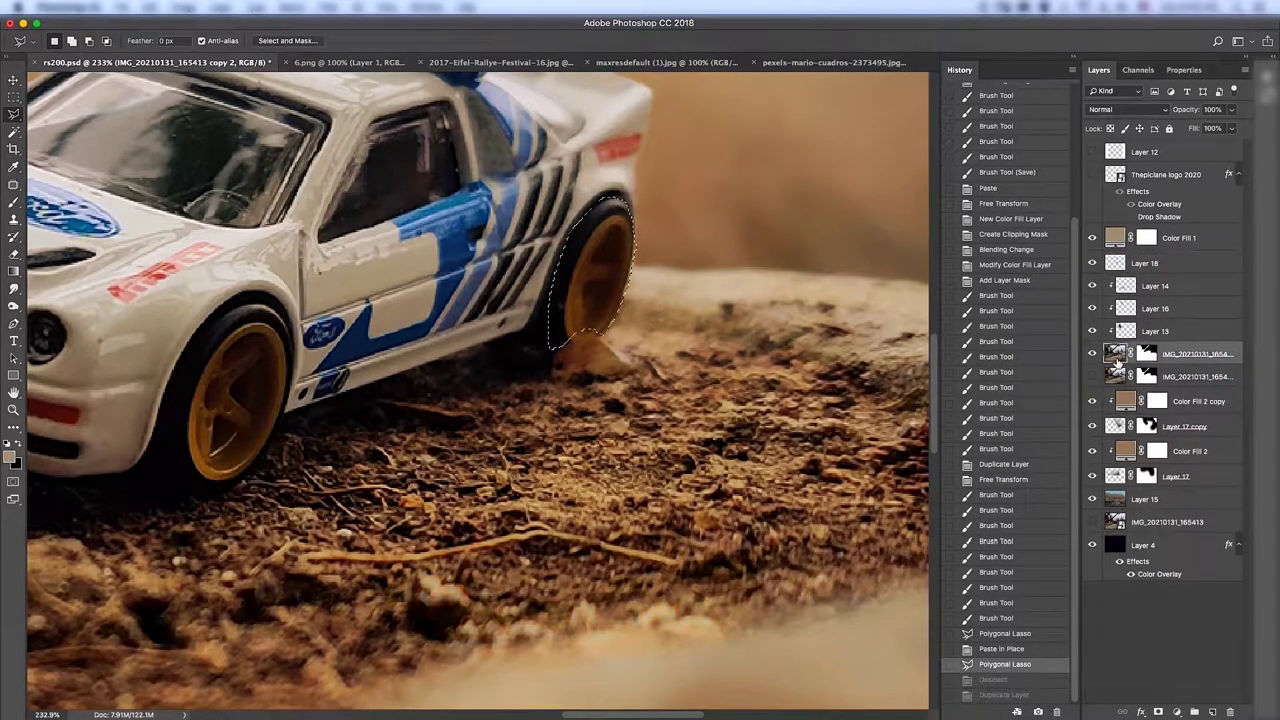
pyautogui.hotkey('ctrl', 'shift', 'v')
pyautogui.hotkey('ctrl', '0')
# Apply a Spin Blur fitted to the wheels from the Blur Gallery
pyautogui.click(327, 7)
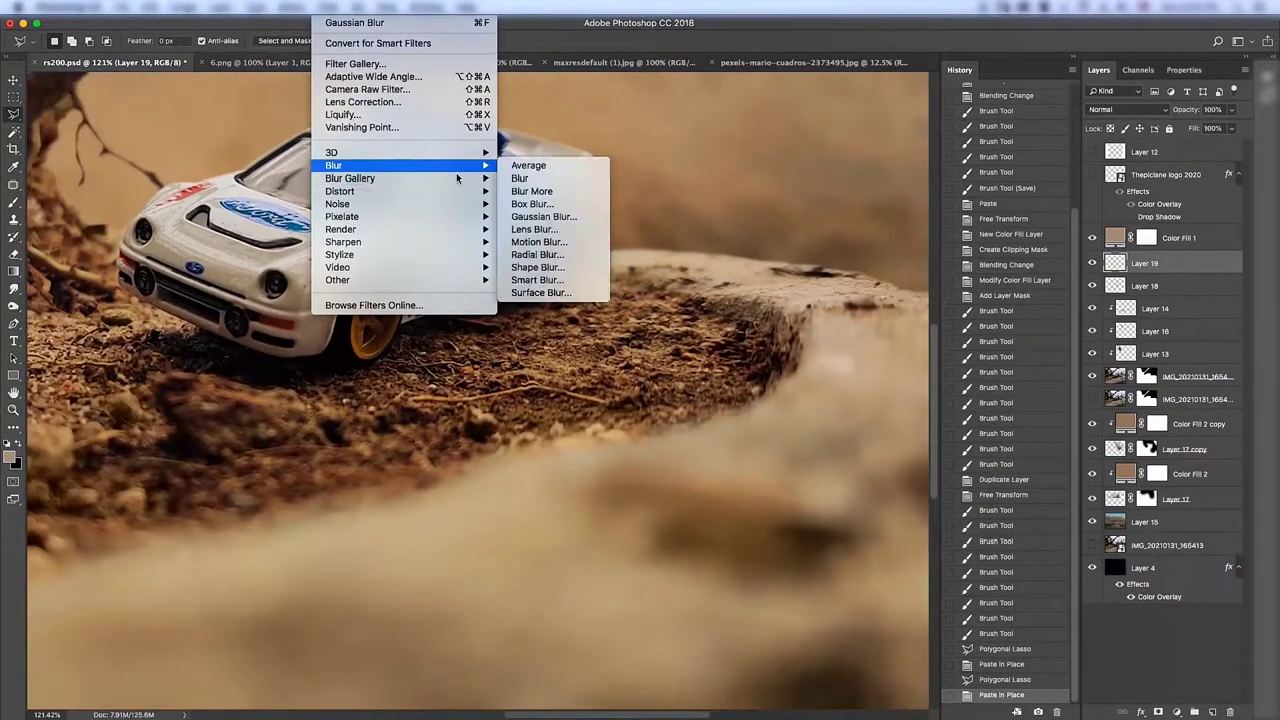
pyautogui.click(655, 204)
pyautogui.click(548, 257)
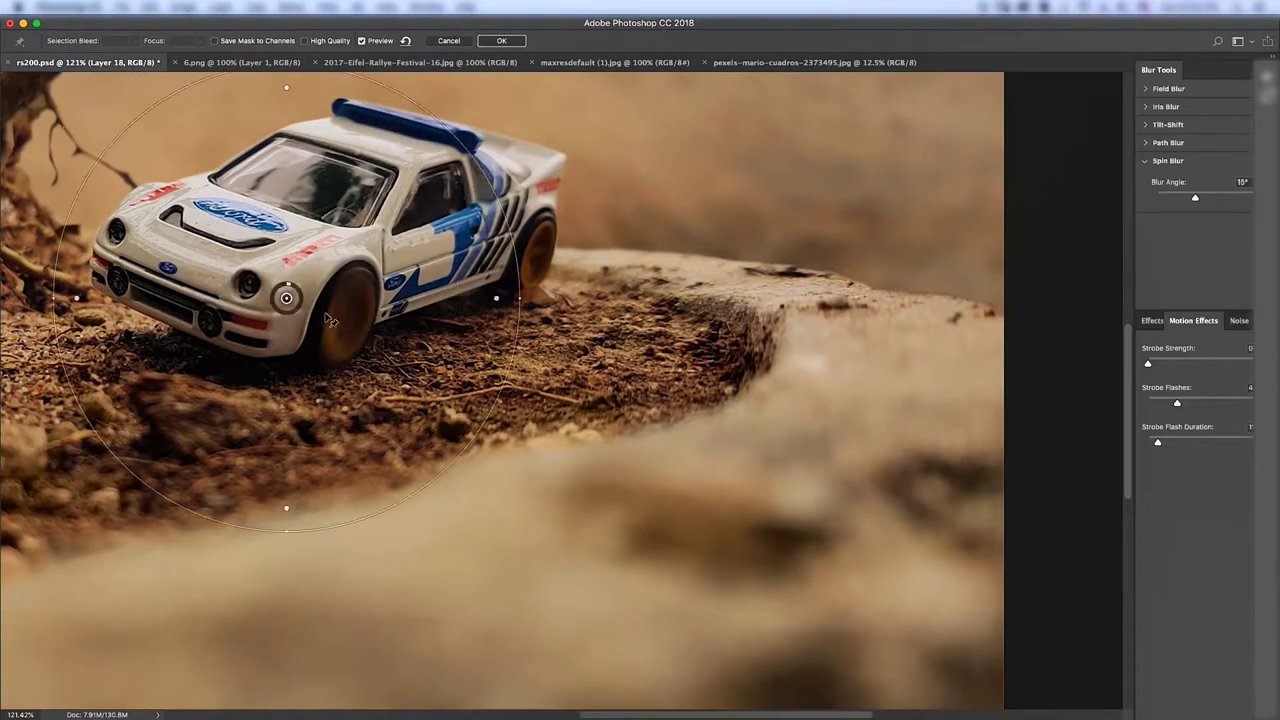
pyautogui.click(352, 316)
pyautogui.moveTo(480, 330); pyautogui.dragTo(585, 352)
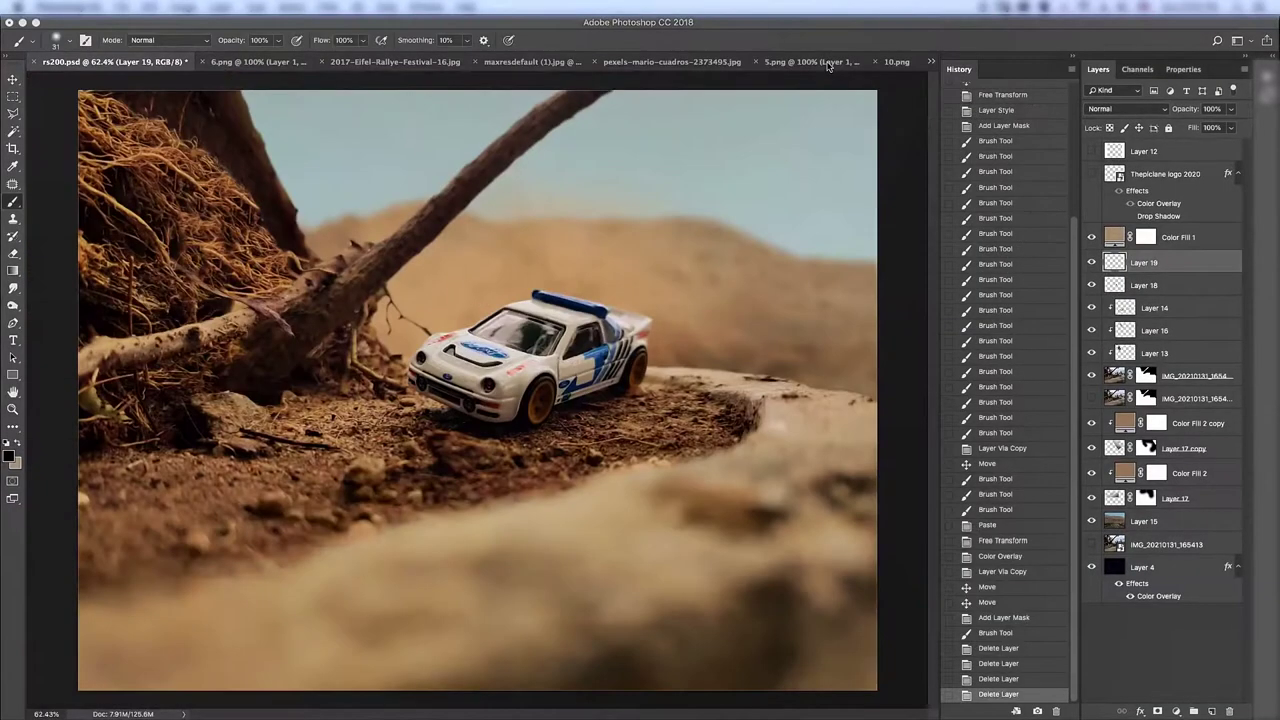
# Paste the 5.png dust into the composite, scaled and skewed behind the rear wheel
pyautogui.click(805, 62)
pyautogui.hotkey('ctrl', 'a')
pyautogui.hotkey('ctrl', 'c')
pyautogui.click(115, 62)
pyautogui.hotkey('ctrl', 'v')
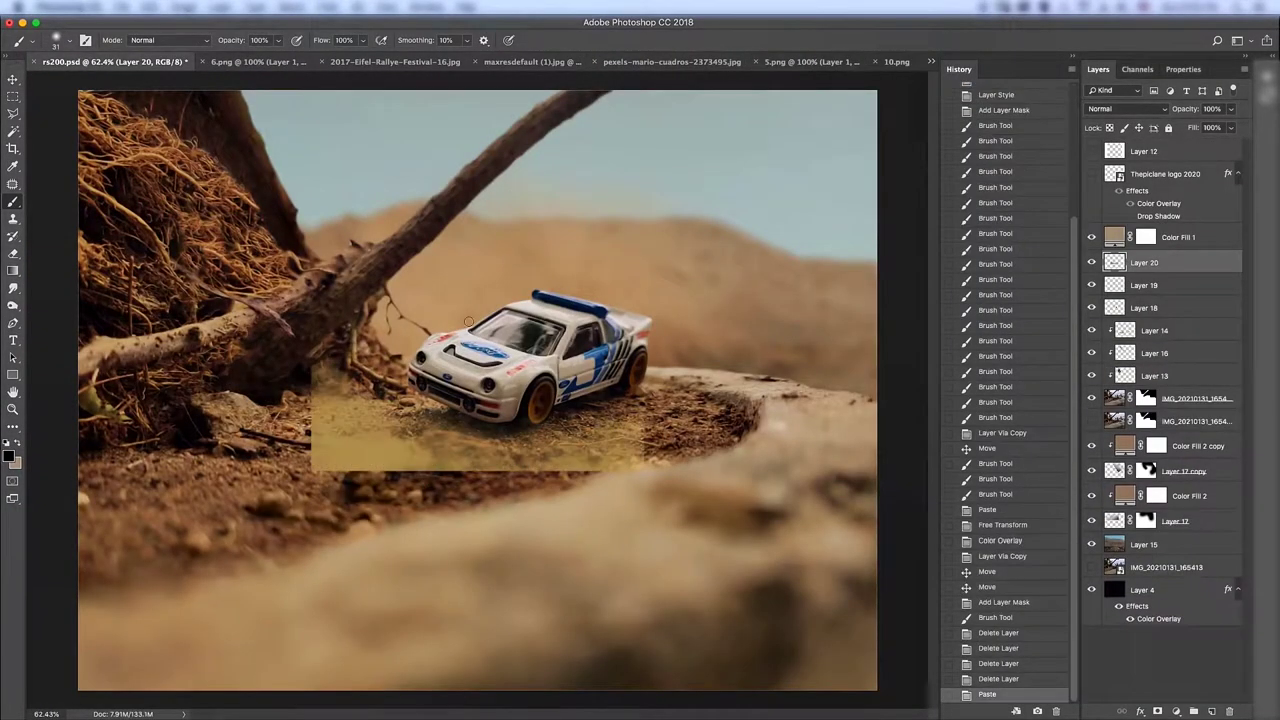
pyautogui.moveTo(646, 311)
pyautogui.mouseDown()
pyautogui.moveTo(714, 380)
pyautogui.moveTo(764, 279)
pyautogui.mouseUp()
pyautogui.rightClick(714, 398)
pyautogui.click(735, 443)
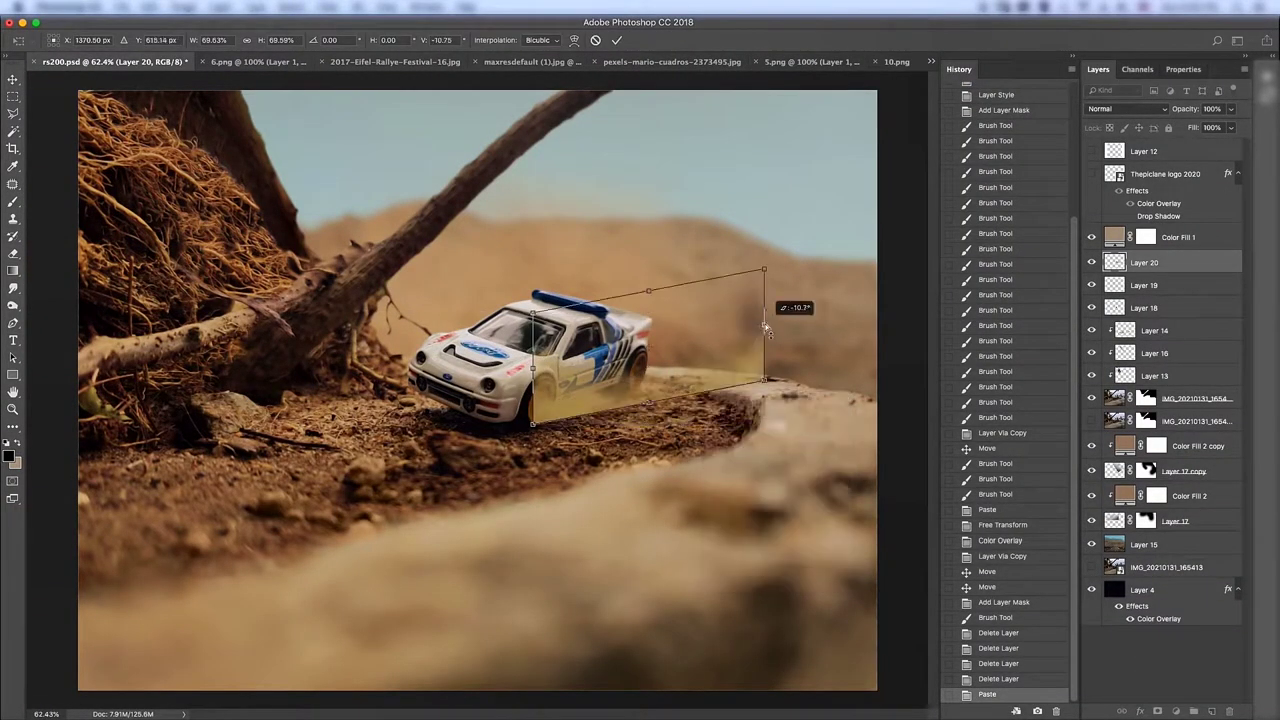
pyautogui.rightClick(656, 360)
pyautogui.press('Escape')
pyautogui.press('Return')
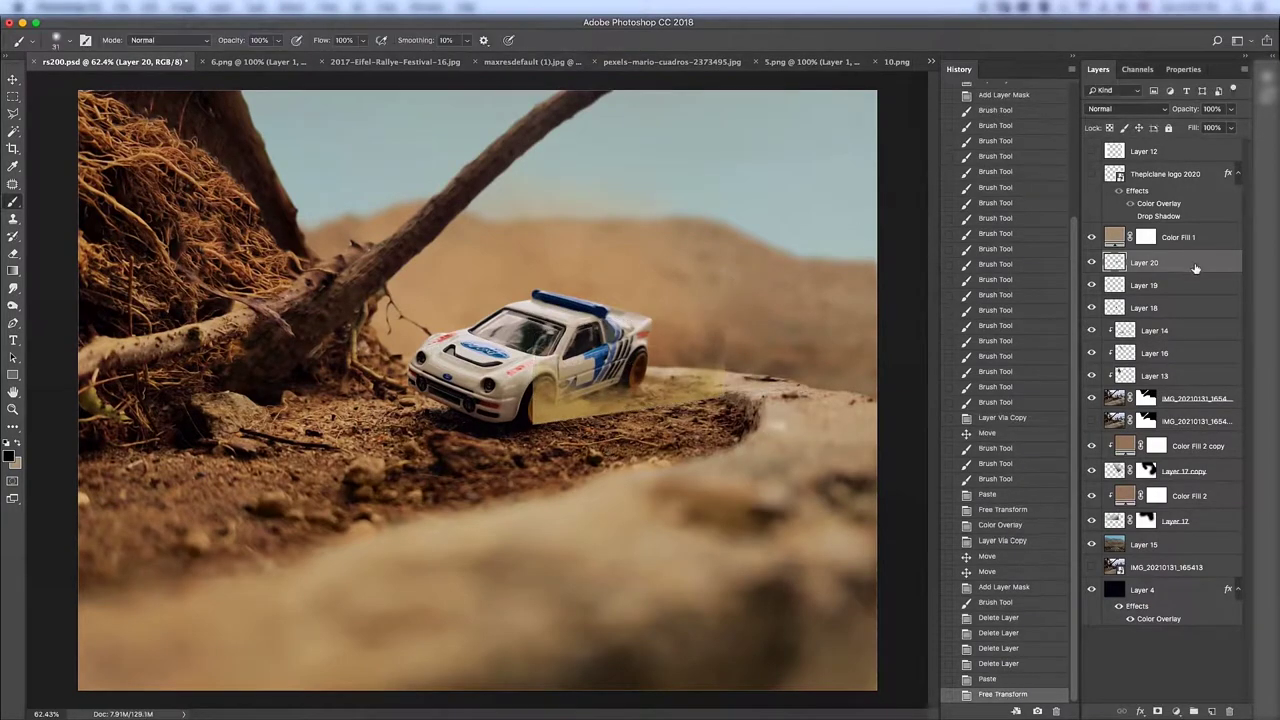
# Tint the dust with a Color Overlay and mask it off the car body and wheel edge
pyautogui.doubleClick(1195, 263)
pyautogui.click(815, 285)
pyautogui.press('Return')
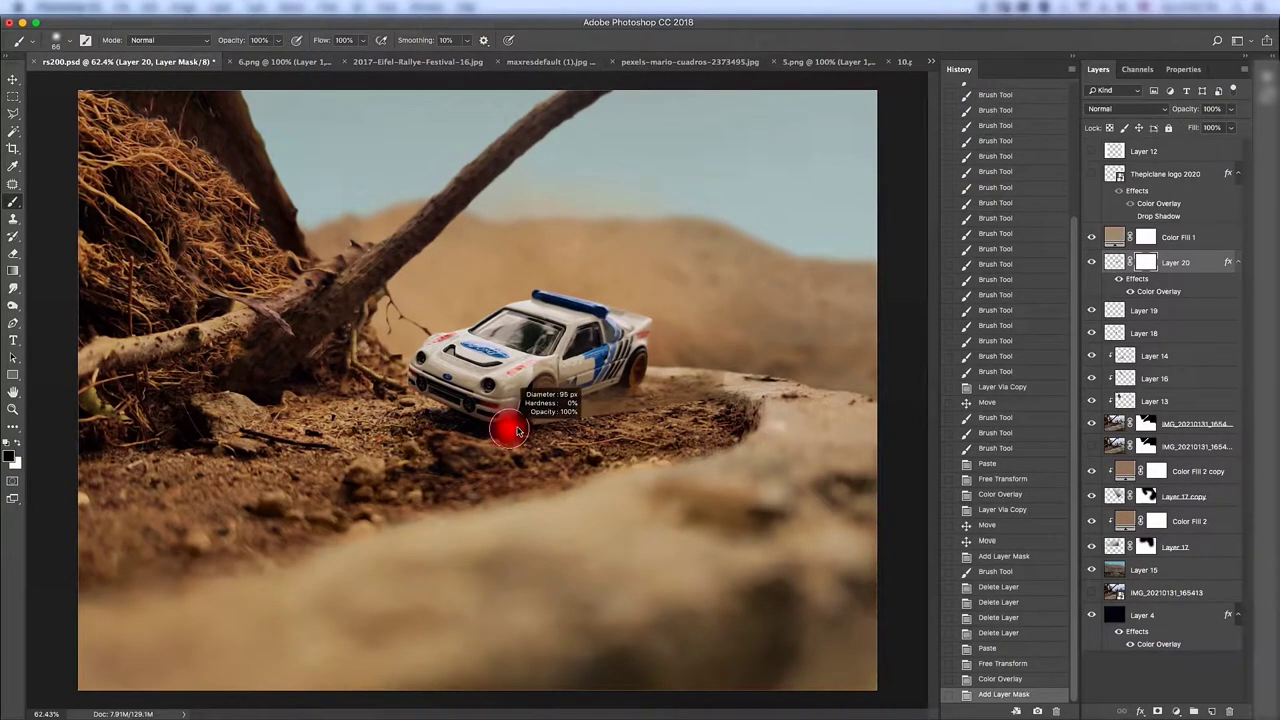
pyautogui.scroll(5, 525, 404)
pyautogui.moveTo(614, 457); pyautogui.dragTo(650, 440)
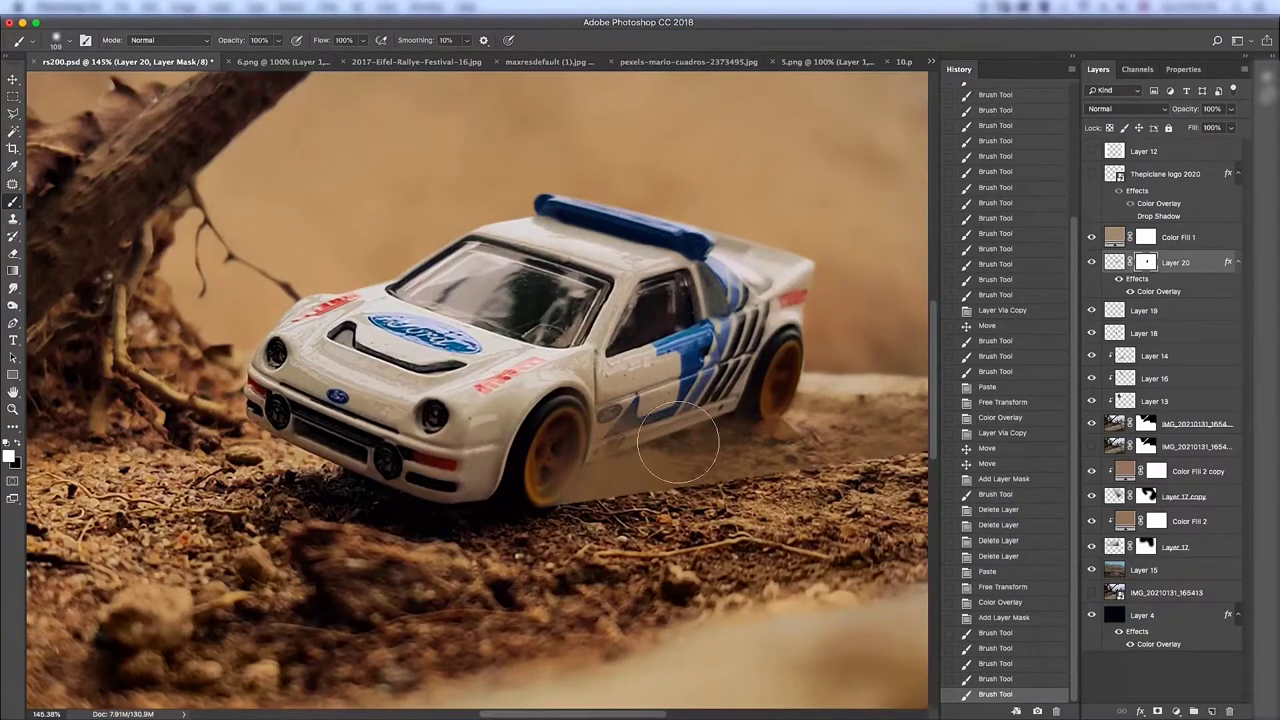
pyautogui.moveTo(590, 500)
pyautogui.mouseDown()
pyautogui.moveTo(607, 540)
pyautogui.moveTo(686, 471)
pyautogui.mouseUp()
pyautogui.scroll(-3, 686, 471)
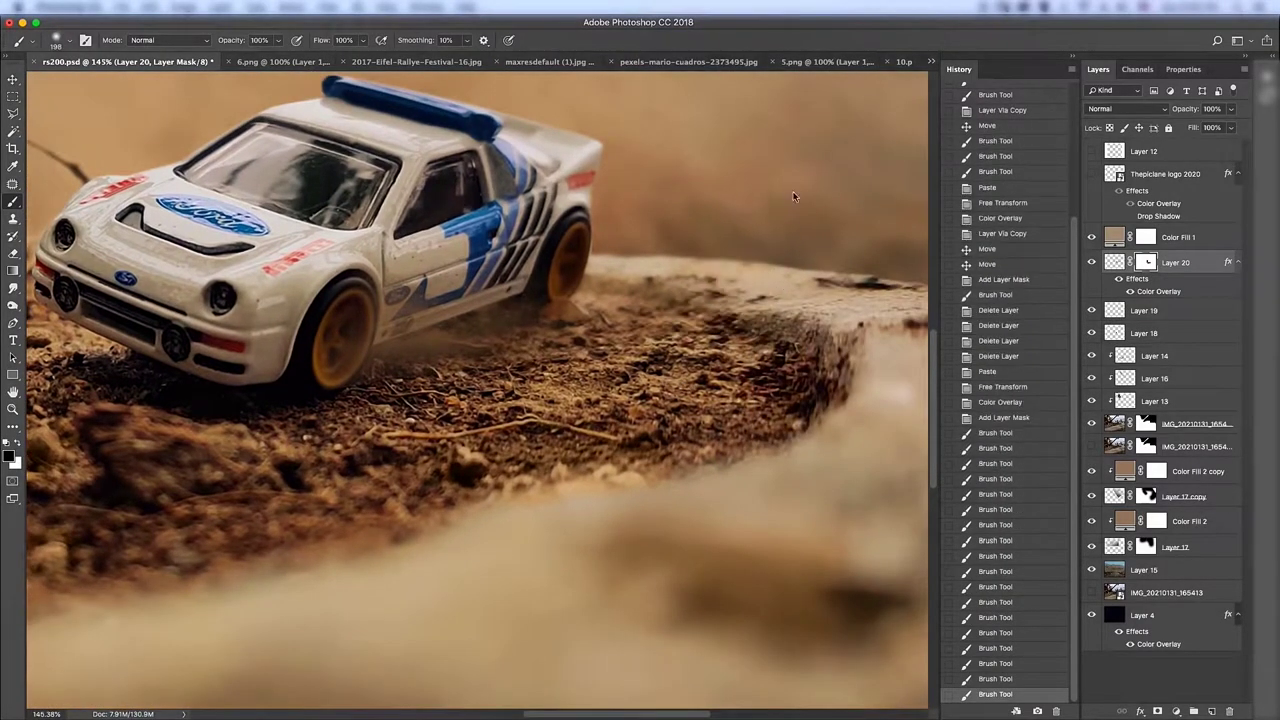
pyautogui.press('z')
pyautogui.hotkey('ctrl', '-')
# Nudge the dust layer up, duplicate it, and offset the copy
pyautogui.click(1113, 262)
pyautogui.press('v')
pyautogui.press('Up')
pyautogui.hotkey('ctrl', 'j')
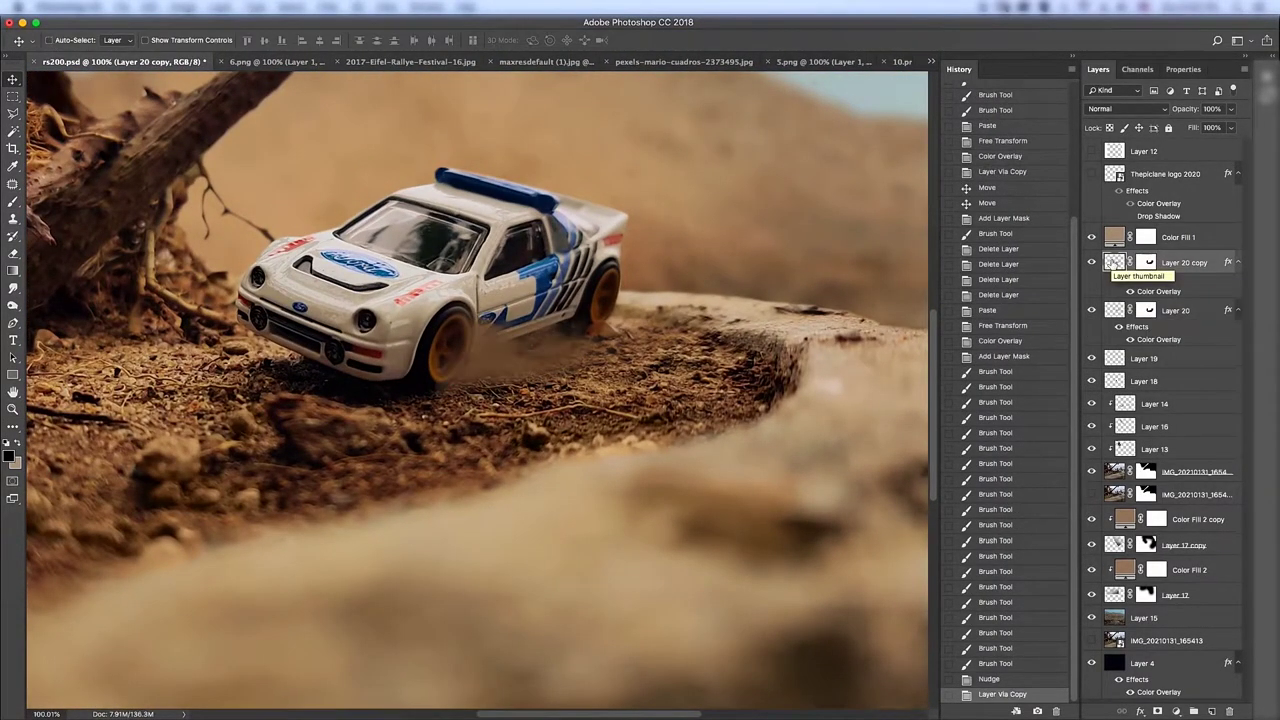
pyautogui.moveTo(520, 345); pyautogui.dragTo(698, 238)
# Paste the 10.png black specks into the composite and shrink them to a small patch
pyautogui.click(895, 61)
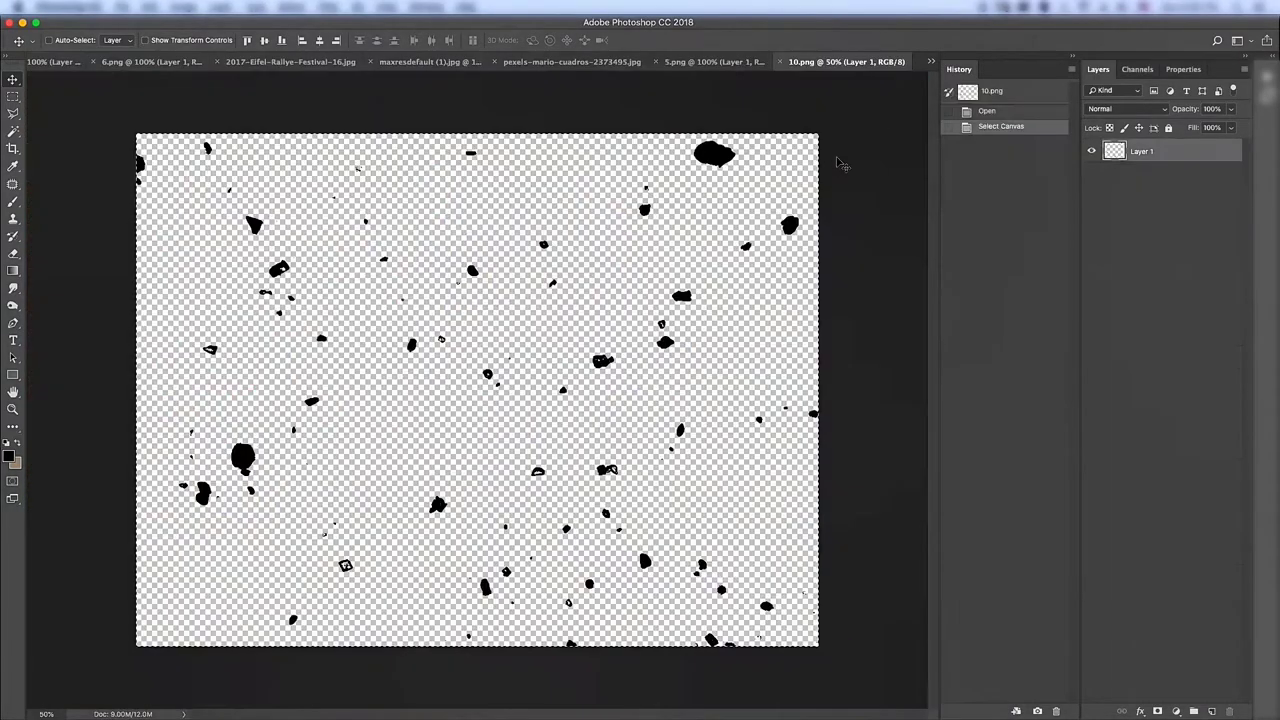
pyautogui.hotkey('ctrl', 'a')
pyautogui.hotkey('ctrl', 'c')
pyautogui.hotkey('ctrl', 'Tab')
pyautogui.hotkey('ctrl', 'v')
pyautogui.hotkey('ctrl', '-')
pyautogui.hotkey('ctrl', '-')
pyautogui.hotkey('ctrl', '-')
pyautogui.hotkey('ctrl', 't')
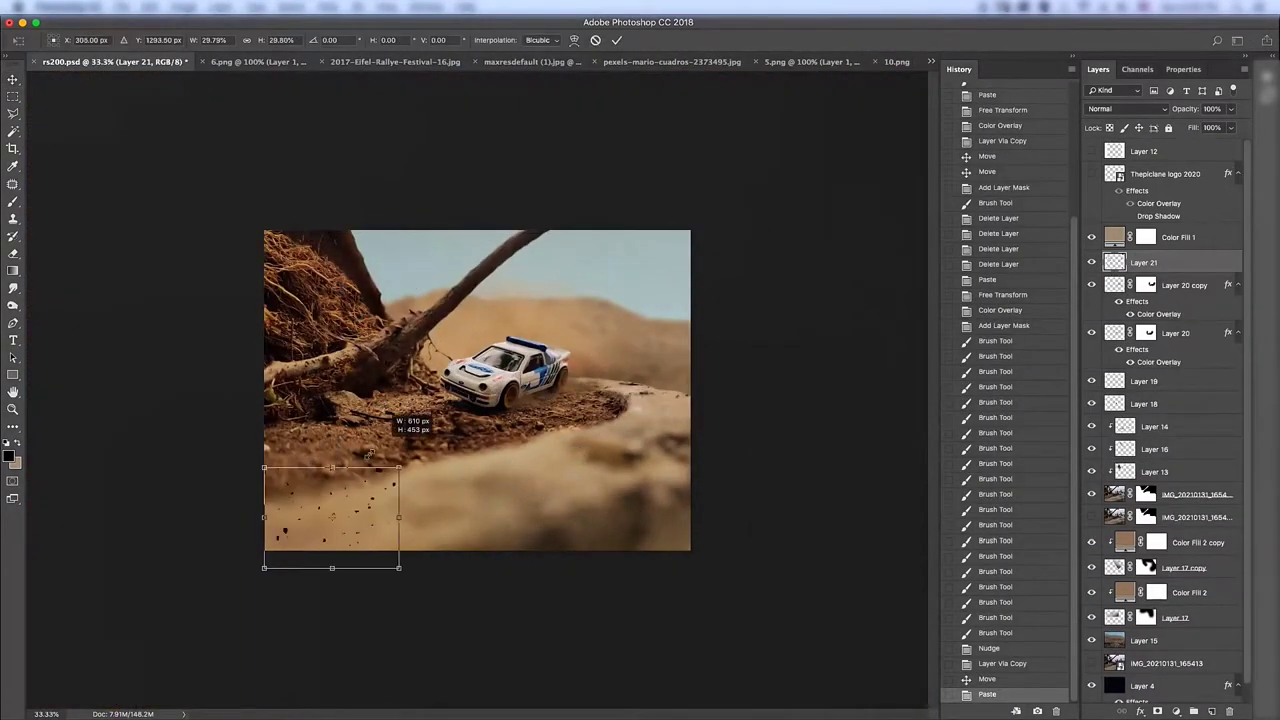
pyautogui.moveTo(690, 231); pyautogui.dragTo(588, 358)
pyautogui.press('Return')
# Give the specks a brown Color Overlay, place them by the wheels, and mask them off both wheels
pyautogui.scroll(5, 589, 333)
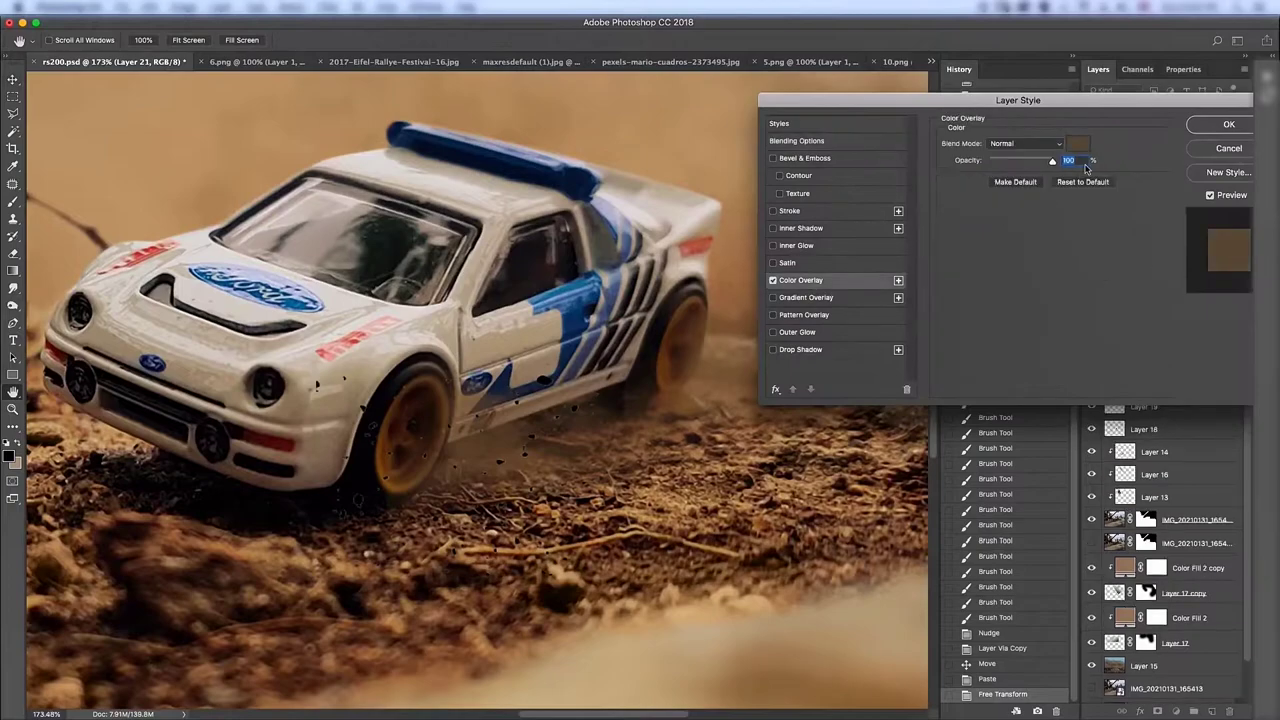
pyautogui.press('Return')
pyautogui.moveTo(480, 432); pyautogui.dragTo(482, 430)
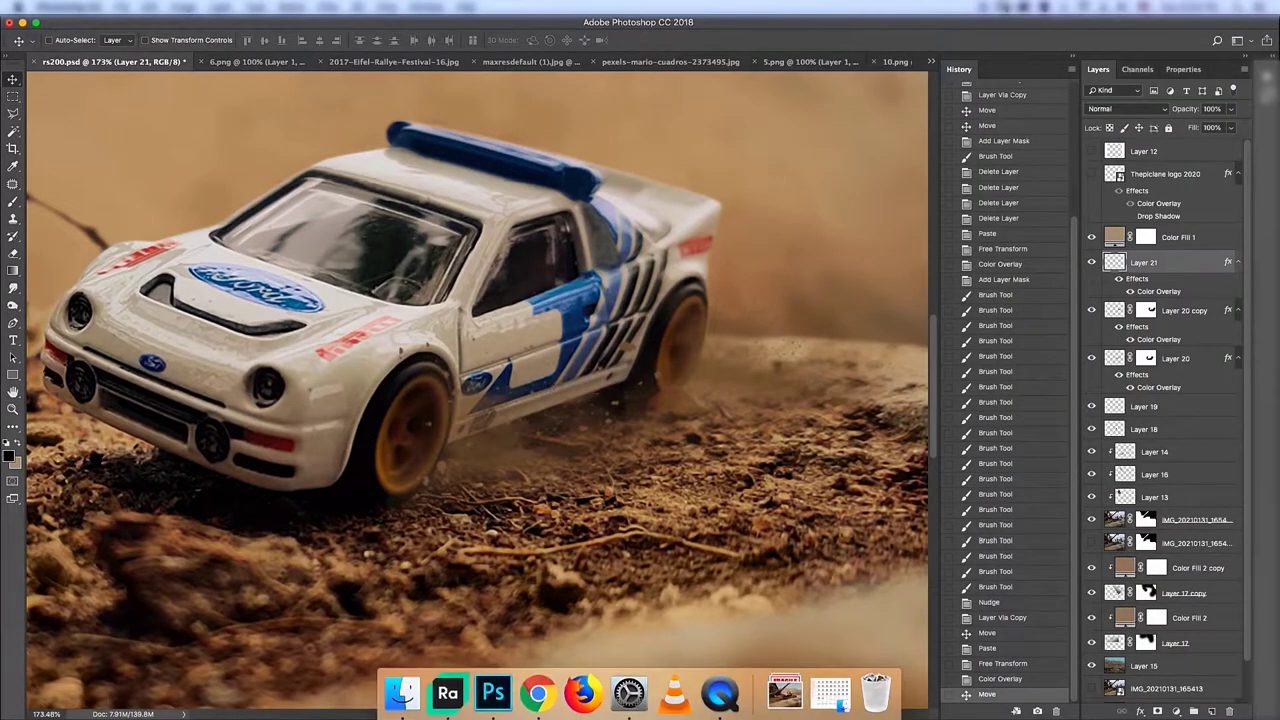
pyautogui.click(1157, 711)
pyautogui.press('b')
pyautogui.moveTo(410, 338); pyautogui.dragTo(410, 393)
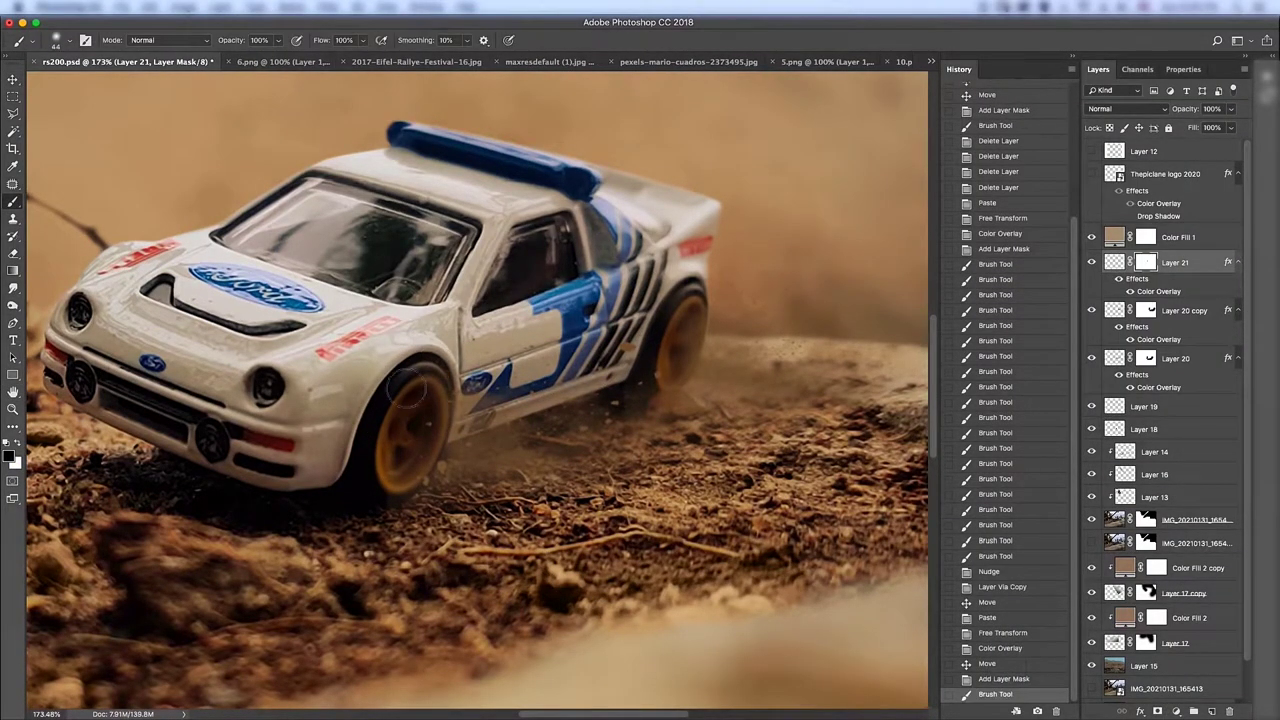
pyautogui.moveTo(405, 452); pyautogui.dragTo(428, 466)
# Duplicate the specks near the wheels and bring up Motion Blur at 22 pixels
pyautogui.hotkey('ctrl', 'j')
pyautogui.press('v')
pyautogui.moveTo(807, 256); pyautogui.dragTo(634, 349)
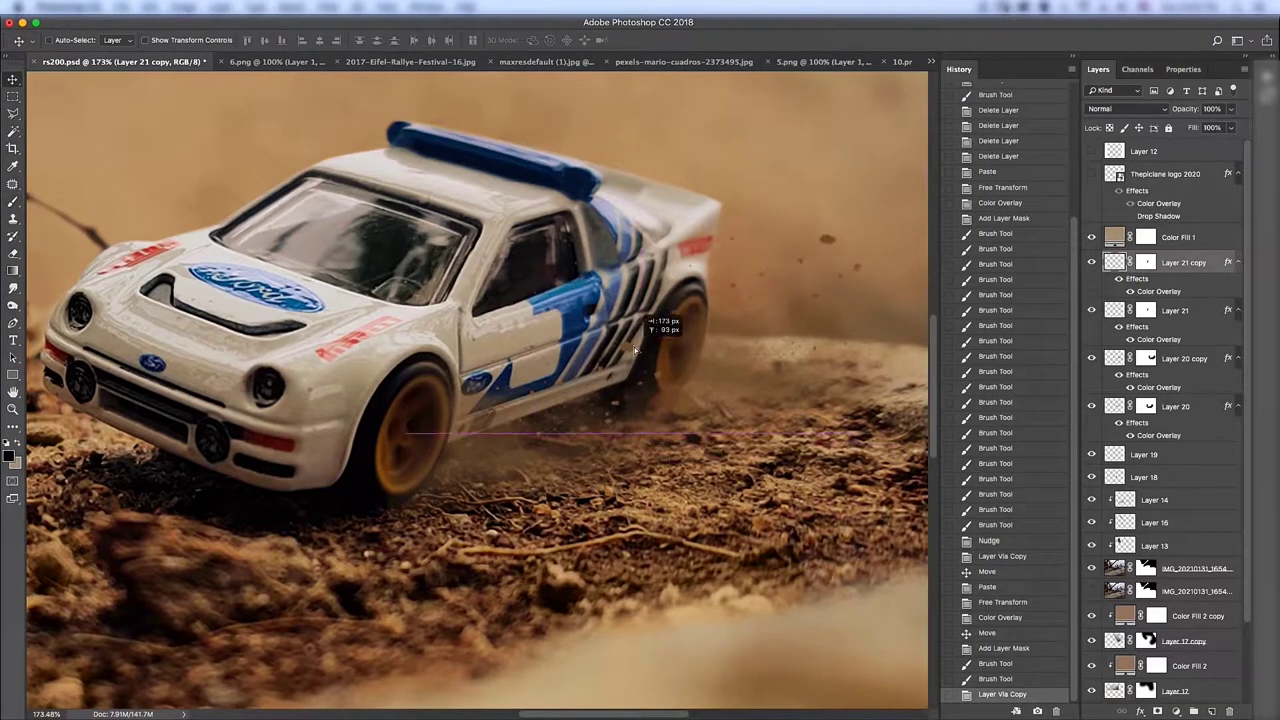
pyautogui.moveTo(582, 385); pyautogui.dragTo(686, 350)
pyautogui.click(1147, 262)
pyautogui.press('b')
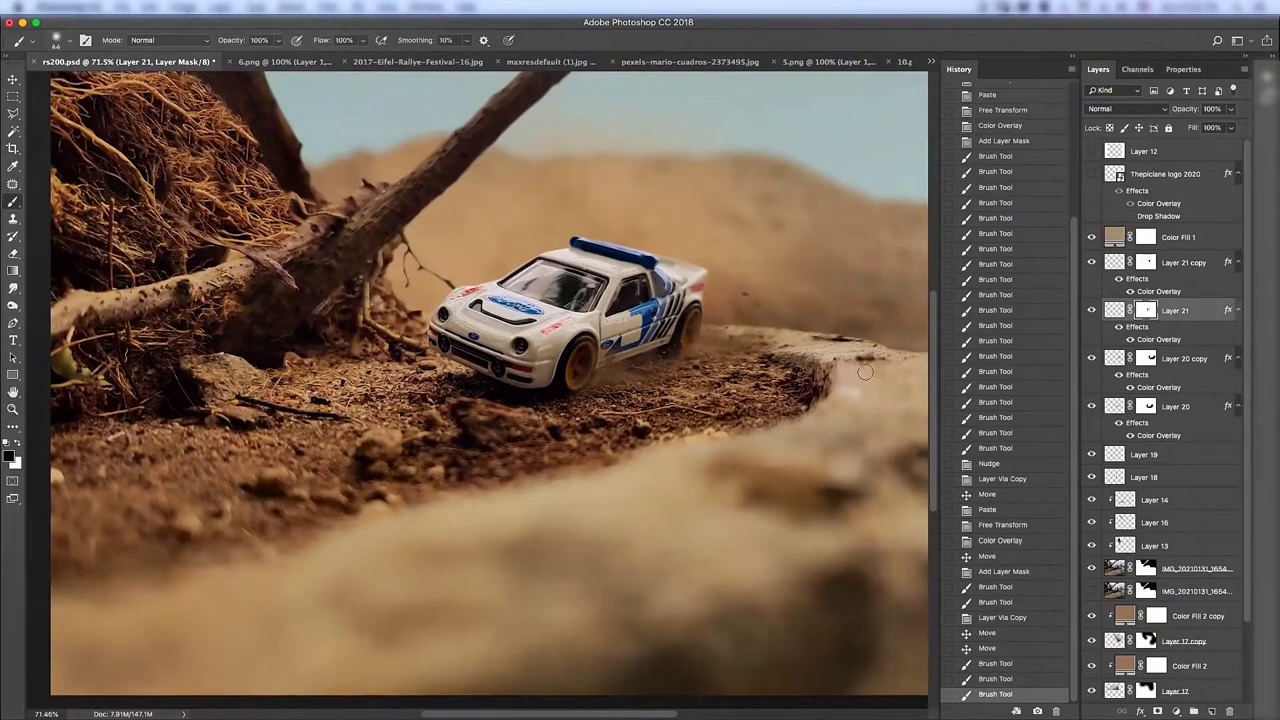
pyautogui.press('super+0')
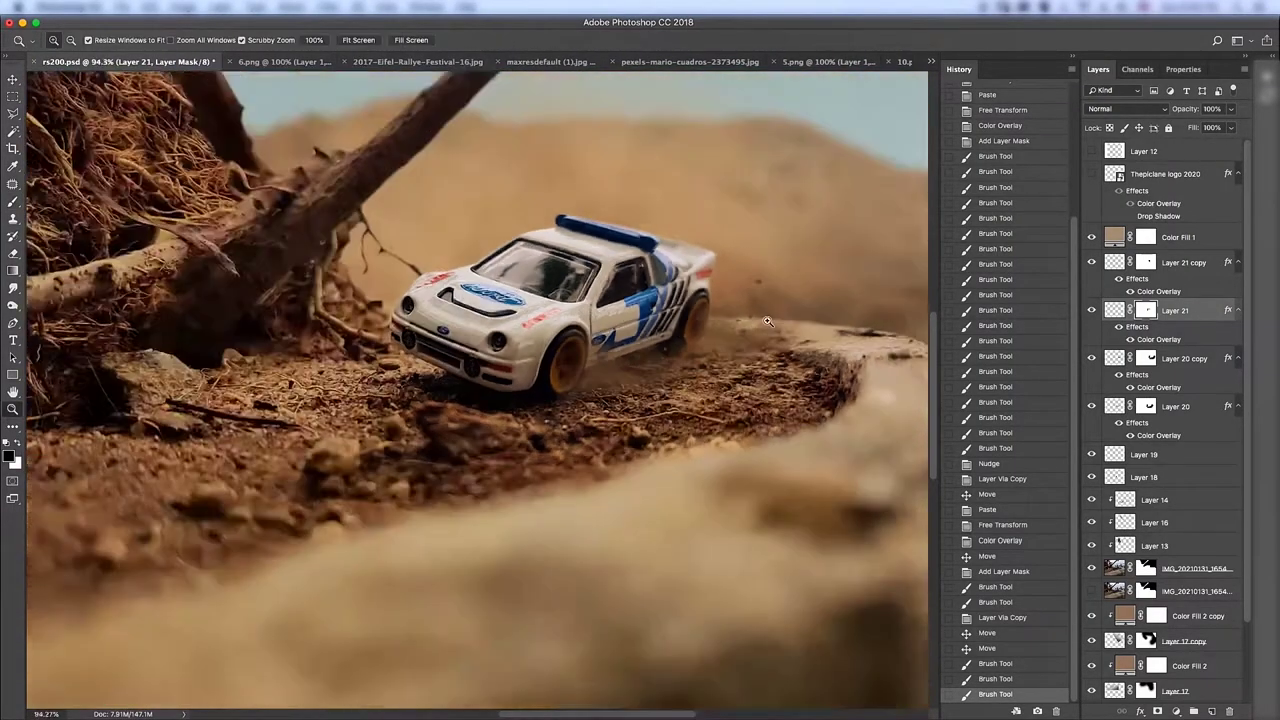
pyautogui.click(328, 7)
# Apply a 34-pixel Motion Blur to the dirt specks on Layer 21 and Layer 21 copy
pyautogui.click(548, 242)
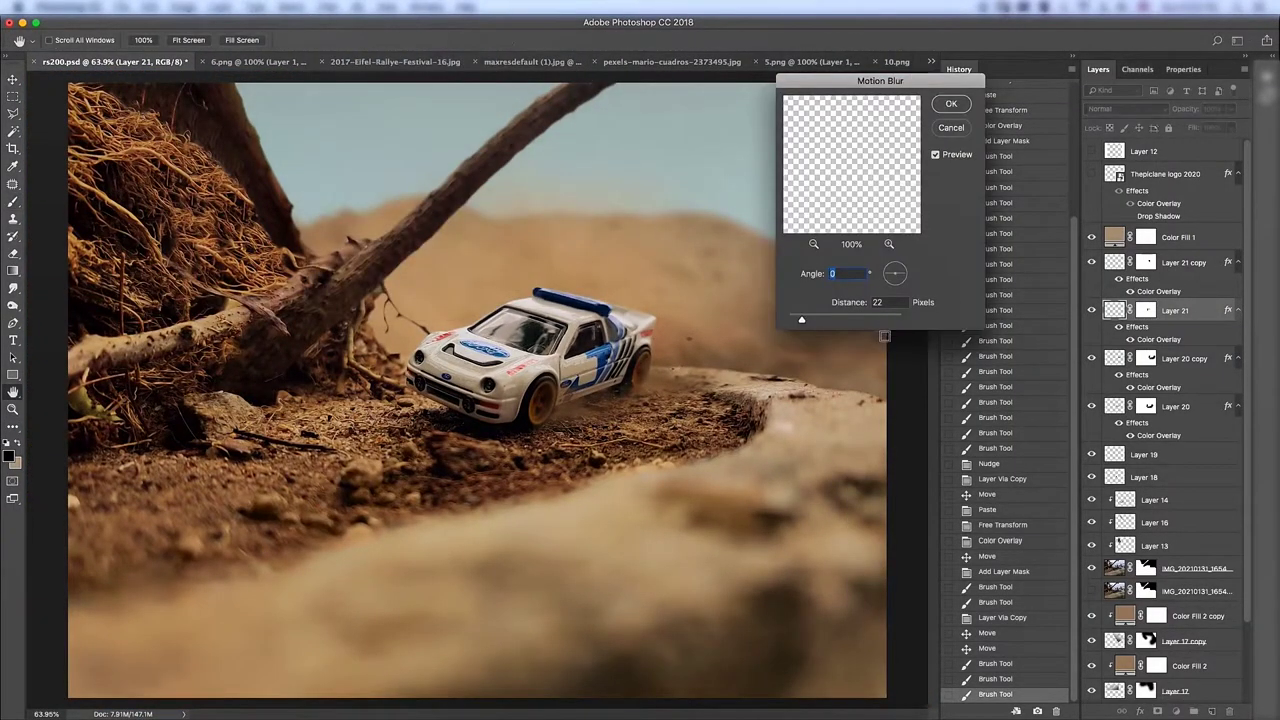
pyautogui.press('super+plus')
pyautogui.press('super+plus')
pyautogui.moveTo(797, 319); pyautogui.dragTo(806, 322)
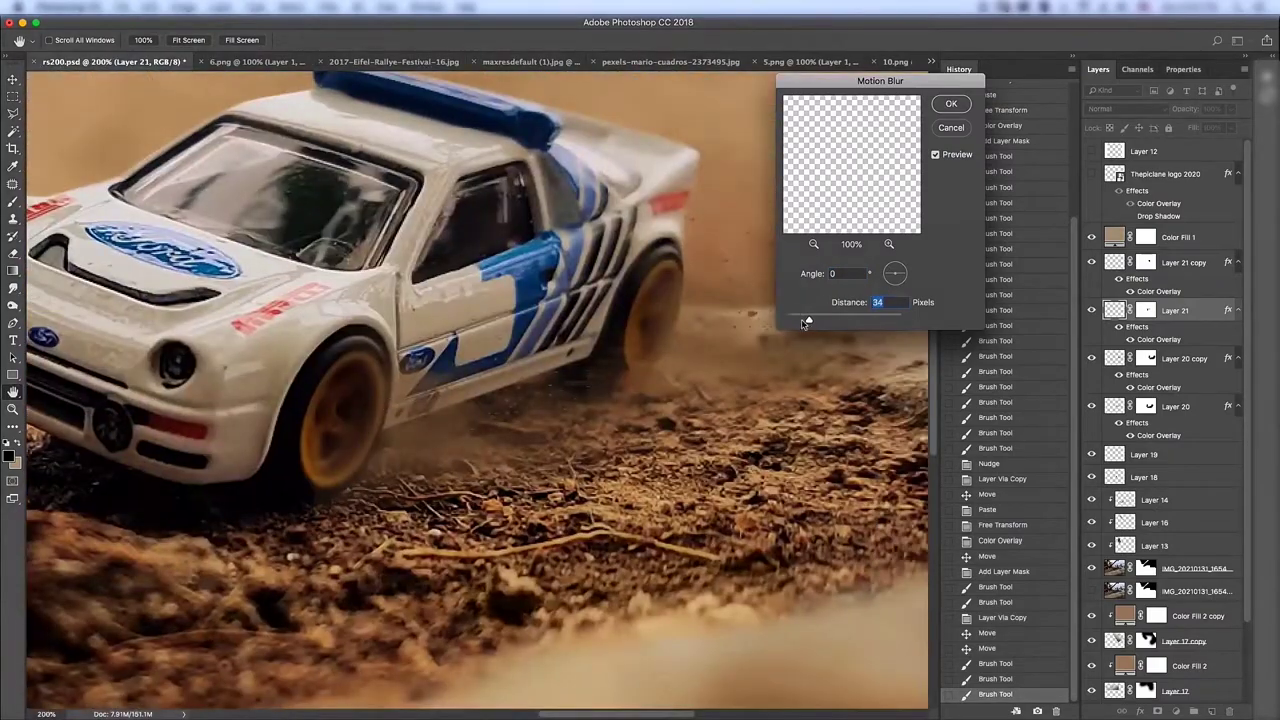
pyautogui.click(948, 106)
pyautogui.hotkey('alt', ']')
pyautogui.click(328, 7)
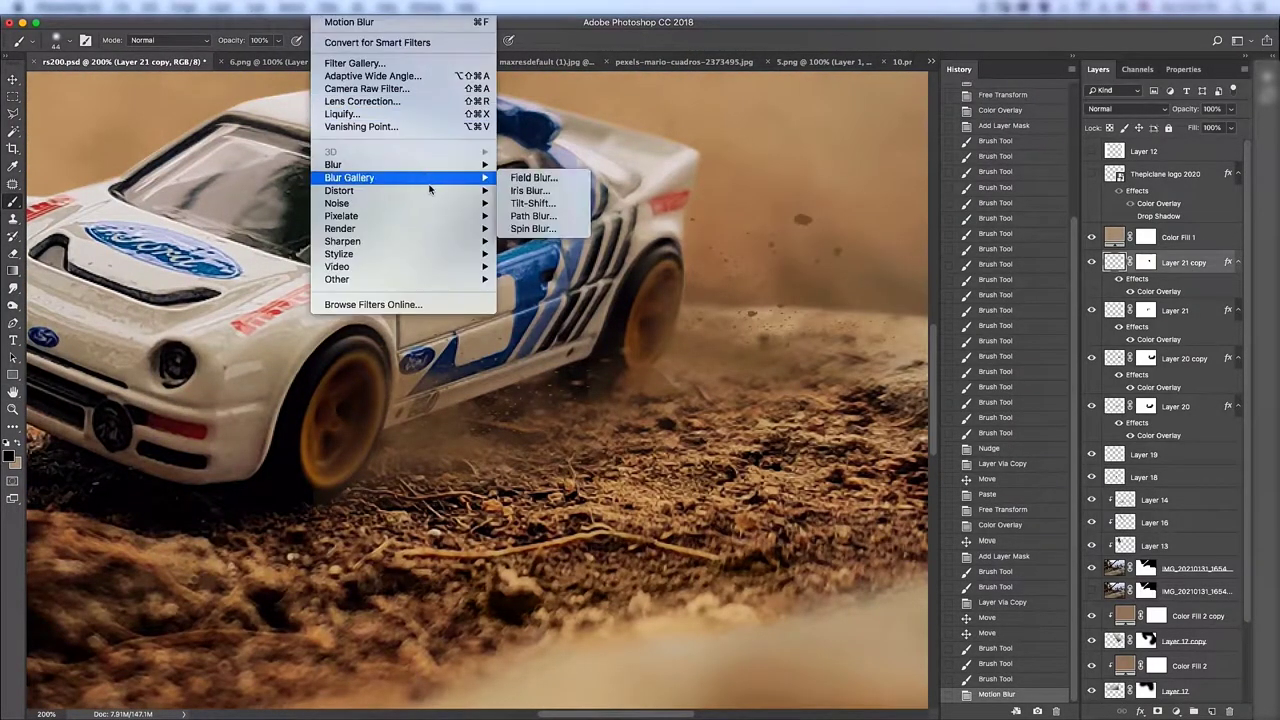
pyautogui.click(536, 243)
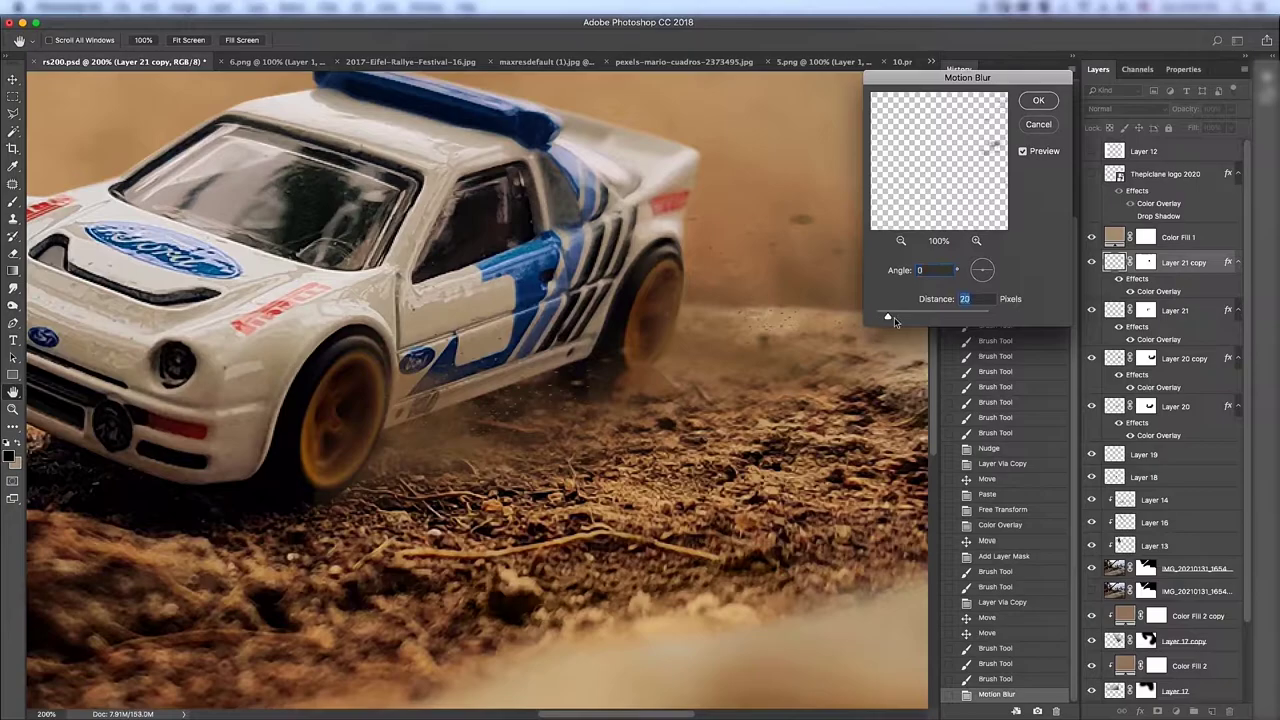
pyautogui.press('Return')
# Rework Layer 20's dust mask: refine the rear wheel, hide dust over the front wheel, restore some
pyautogui.press('super+0')
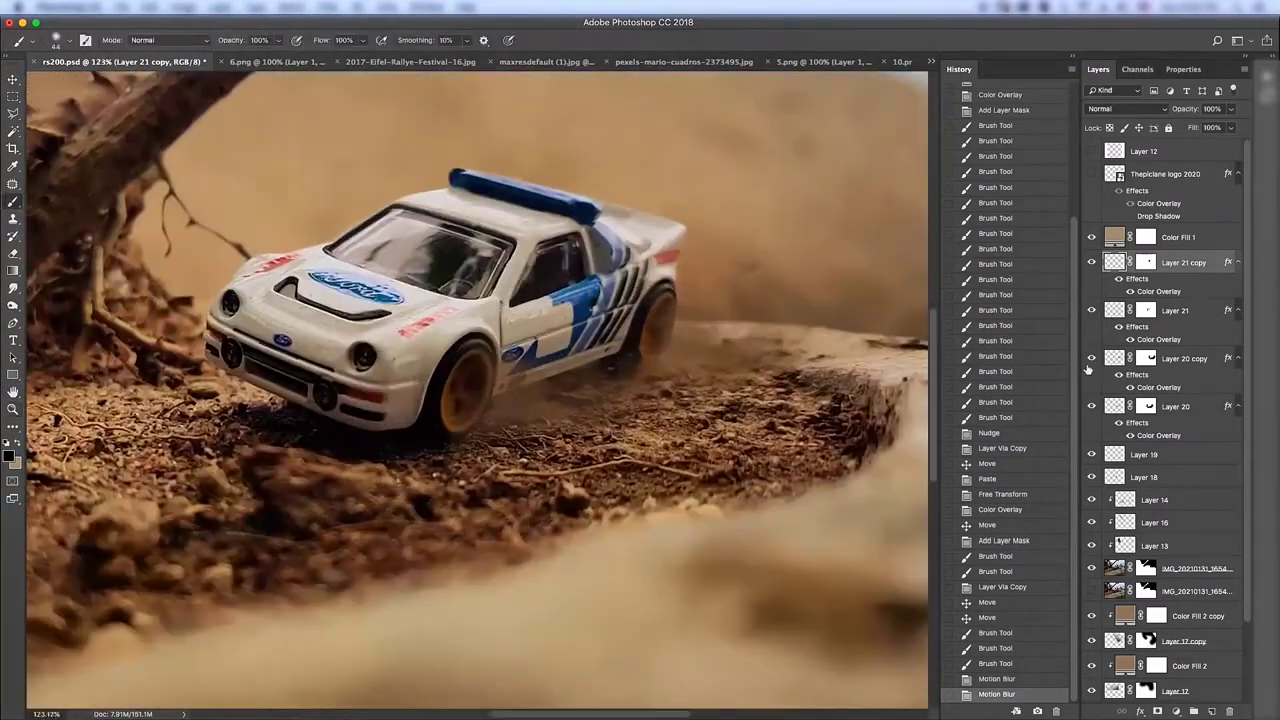
pyautogui.click(1147, 405)
pyautogui.press('b')
pyautogui.moveTo(499, 391); pyautogui.dragTo(480, 385)
pyautogui.moveTo(485, 380)
pyautogui.mouseDown()
pyautogui.moveTo(480, 450)
pyautogui.moveTo(475, 365)
pyautogui.mouseUp()
pyautogui.moveTo(420, 410); pyautogui.dragTo(470, 360)
pyautogui.moveTo(425, 415); pyautogui.dragTo(478, 370)
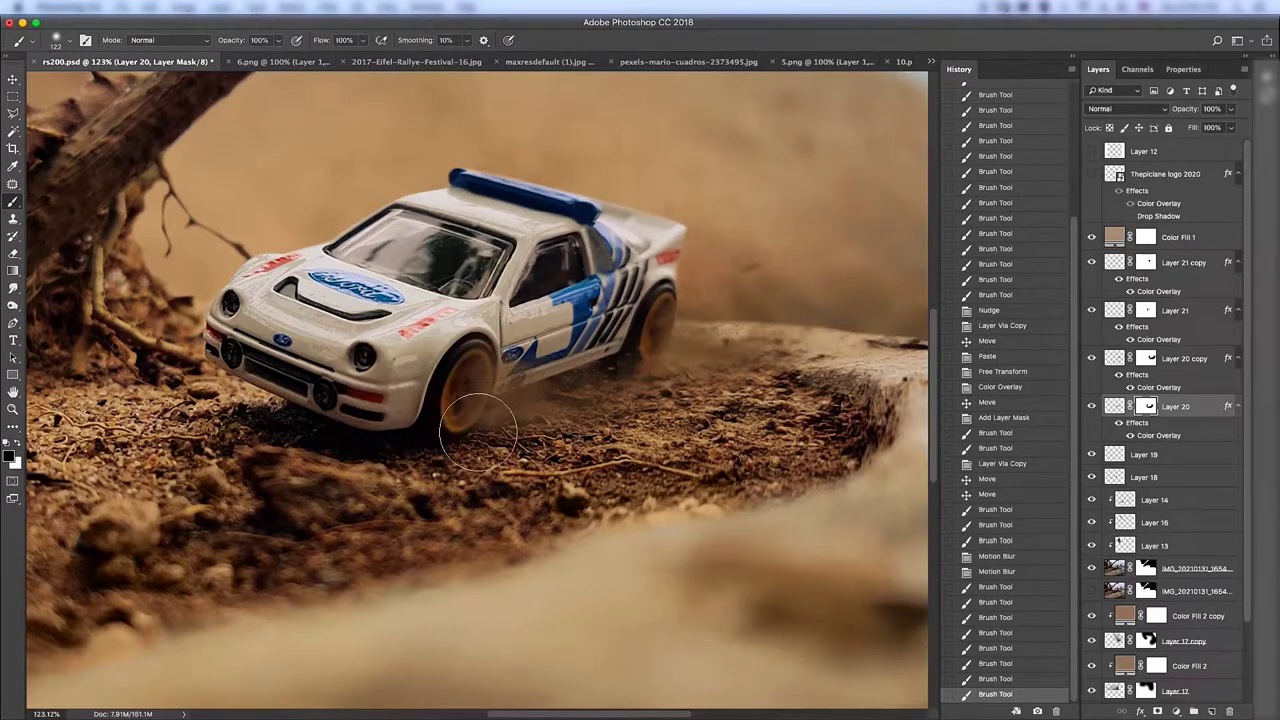
pyautogui.press('x')
pyautogui.moveTo(478, 428)
pyautogui.mouseDown()
pyautogui.moveTo(460, 380)
pyautogui.moveTo(500, 460)
pyautogui.moveTo(498, 408)
pyautogui.moveTo(520, 380)
pyautogui.moveTo(570, 433)
pyautogui.mouseUp()
# Smudge the dust trailing behind the front wheel
pyautogui.press('r')
pyautogui.moveTo(600, 340); pyautogui.dragTo(640, 300)
pyautogui.hotkey('ctrl', '0')
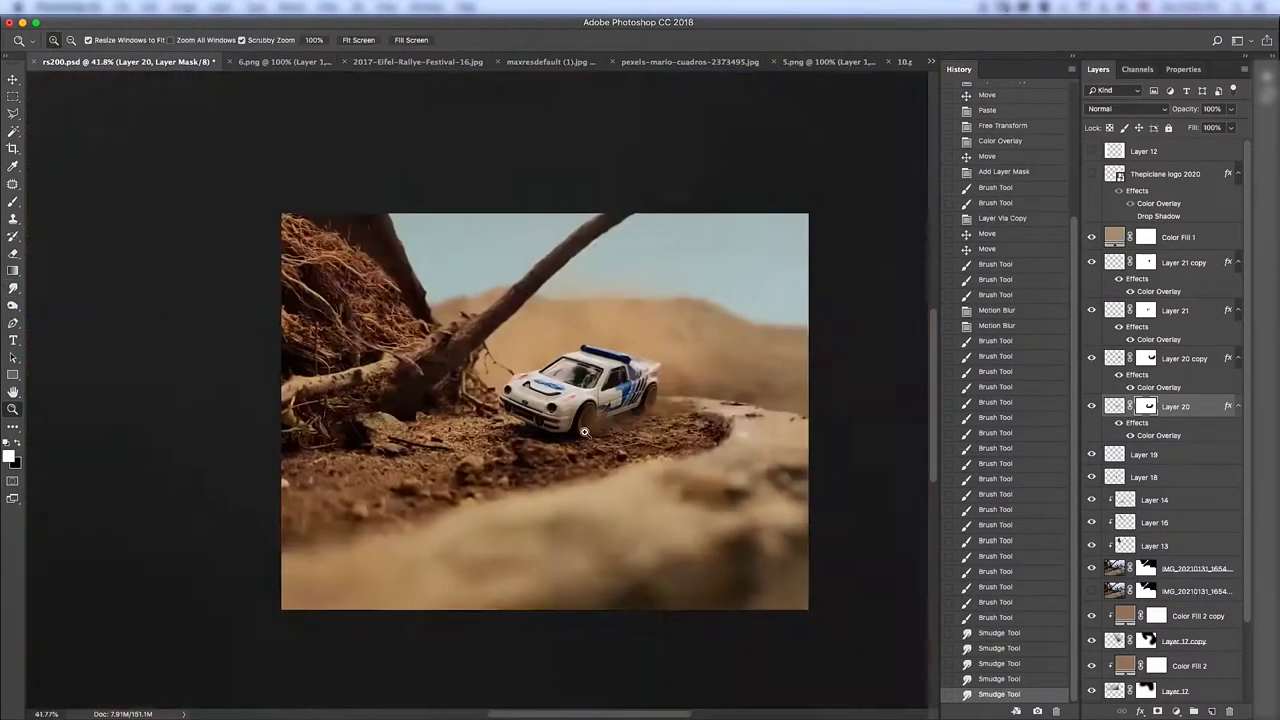
# Copy the headlights from the snowy rally photo and paste them, enlarged, into rs200.psd
pyautogui.hotkey('ctrl', 'Tab')
pyautogui.hotkey('ctrl', 'Tab')
pyautogui.hotkey('ctrl', 'Tab')
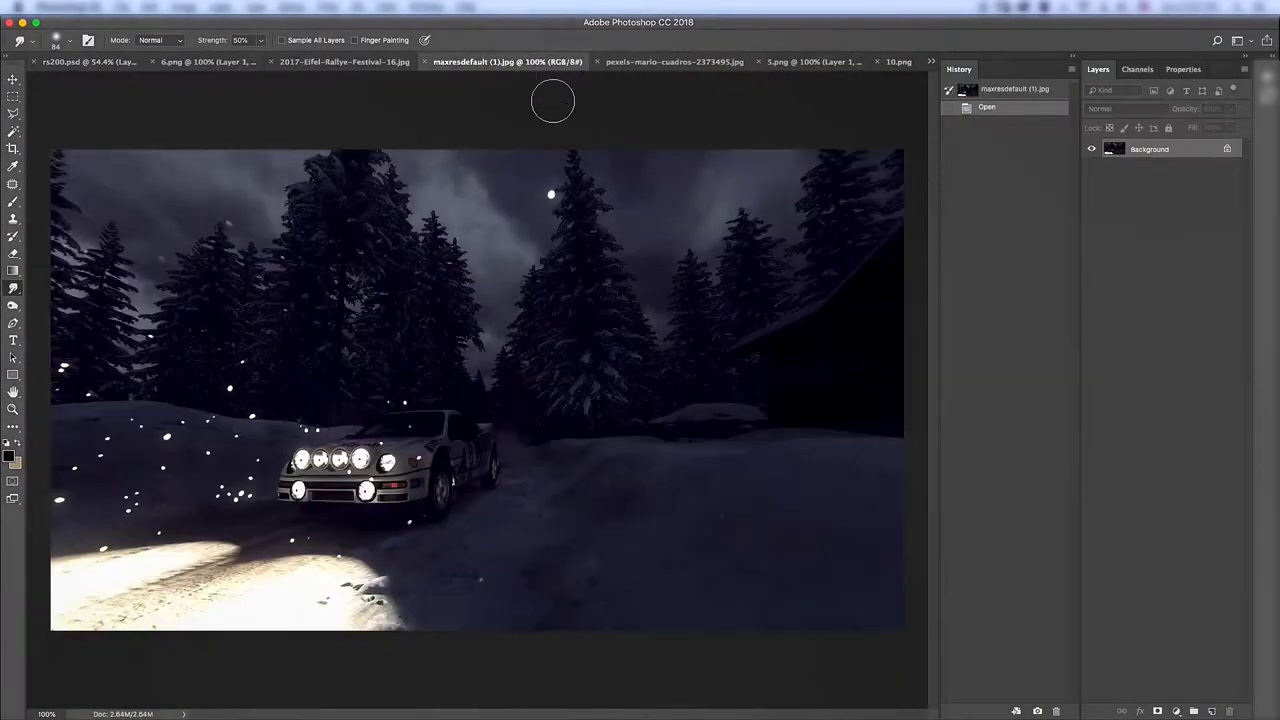
pyautogui.hotkey('ctrl', 'c')
pyautogui.hotkey('ctrl', 'shift', 'Tab')
pyautogui.hotkey('ctrl', 'shift', 'Tab')
pyautogui.hotkey('ctrl', 'shift', 'Tab')
pyautogui.moveTo(470, 444); pyautogui.dragTo(457, 430)
pyautogui.hotkey('ctrl', 'shift', 'v')
pyautogui.hotkey('ctrl', 't')
pyautogui.press('Return')
# Isolate one headlight on its own layer and fit it over the car's right headlight
pyautogui.press('m')
pyautogui.keyDown('alt'); pyautogui.scroll(5, 520, 390); pyautogui.keyUp('alt')
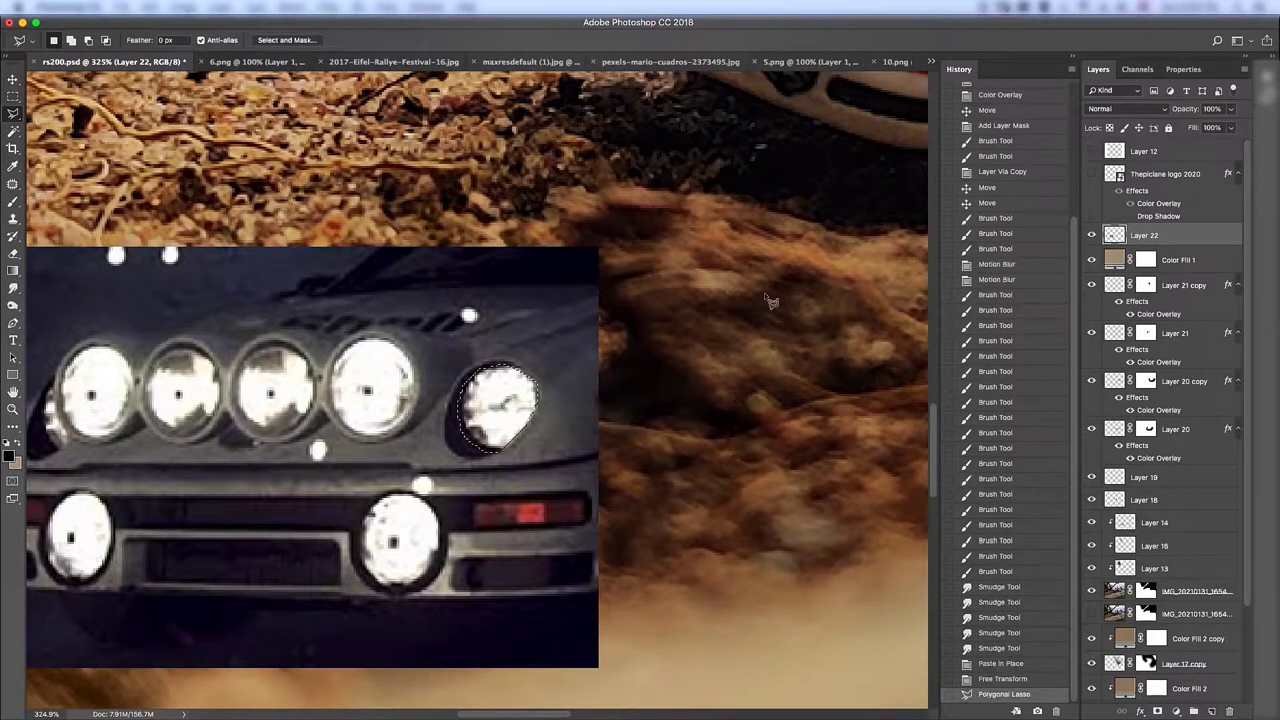
pyautogui.hotkey('ctrl', 'c')
pyautogui.hotkey('ctrl', 'shift', 'v')
pyautogui.moveTo(498, 405)
pyautogui.mouseDown()
pyautogui.moveTo(414, 300)
pyautogui.moveTo(484, 318)
pyautogui.mouseUp()
pyautogui.hotkey('ctrl', 't')
pyautogui.press('Return')
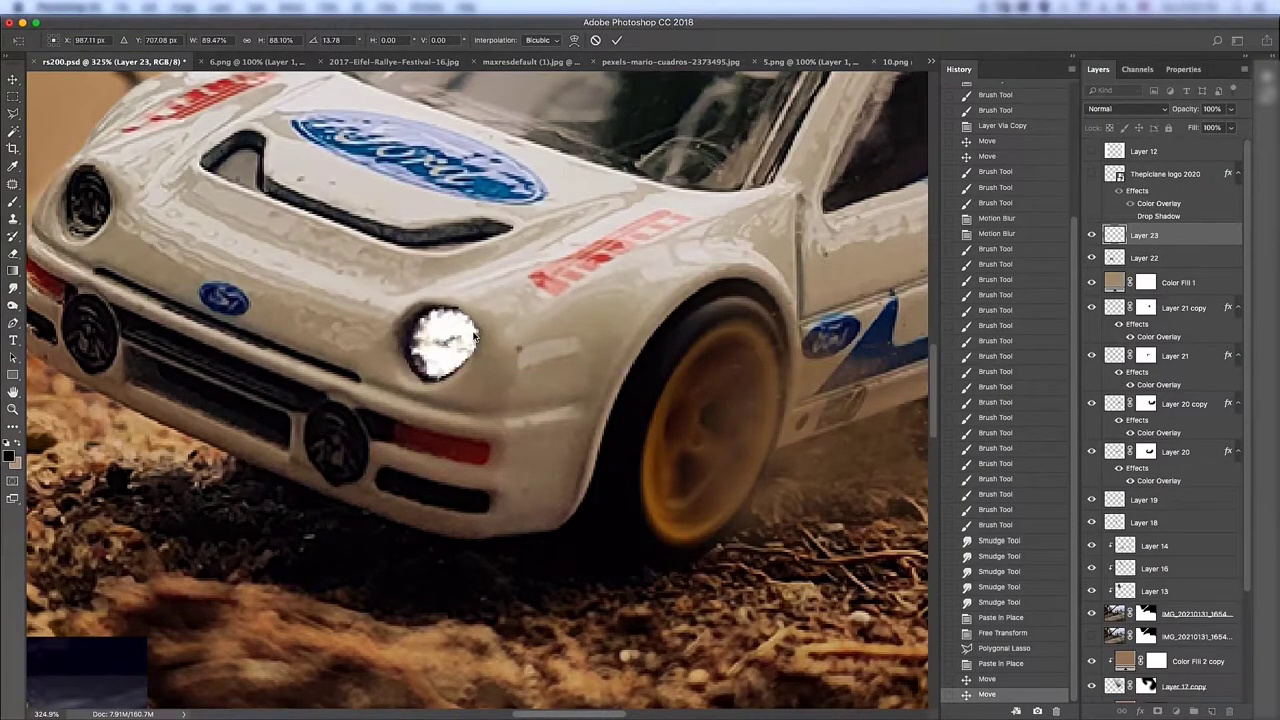
pyautogui.press('Right')
pyautogui.press('Right')
pyautogui.press('Right')
# Add a mask to the right headlight layer and brush away its excess edges
pyautogui.click(1153, 708)
pyautogui.press('b')
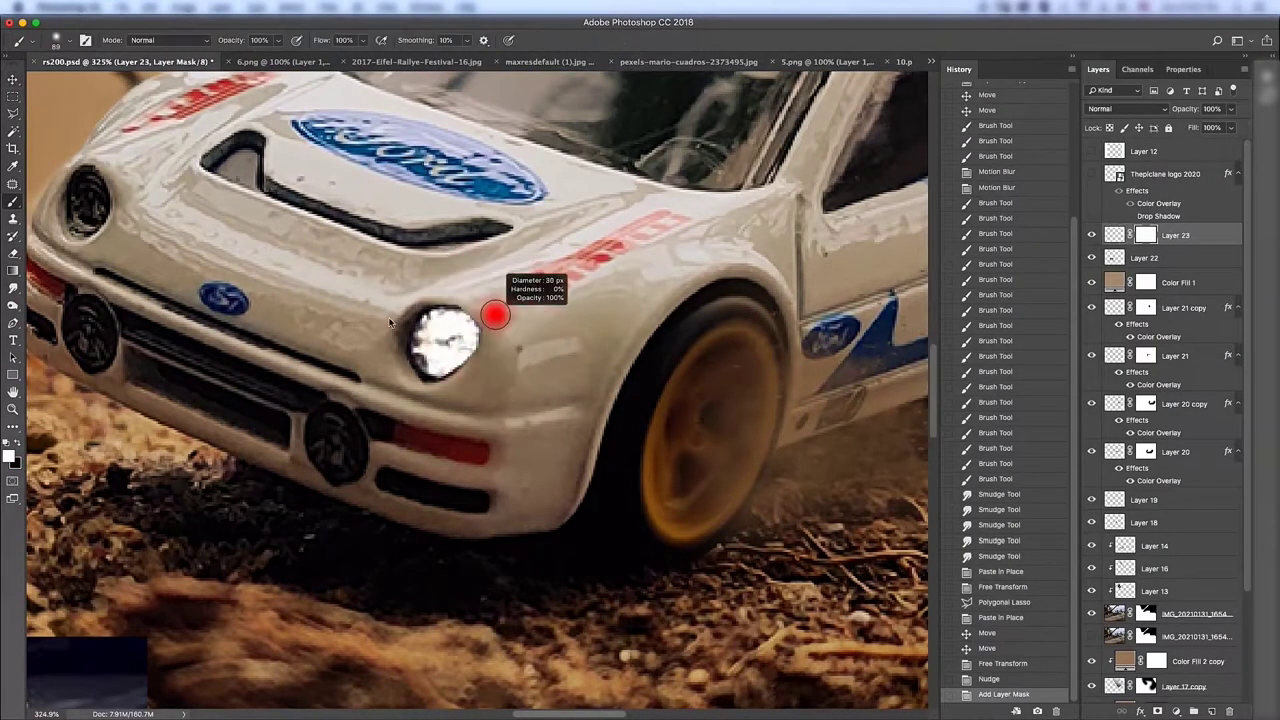
pyautogui.scroll(2, 430, 345)
pyautogui.scroll(2, 410, 355)
pyautogui.moveTo(450, 310); pyautogui.dragTo(410, 383)
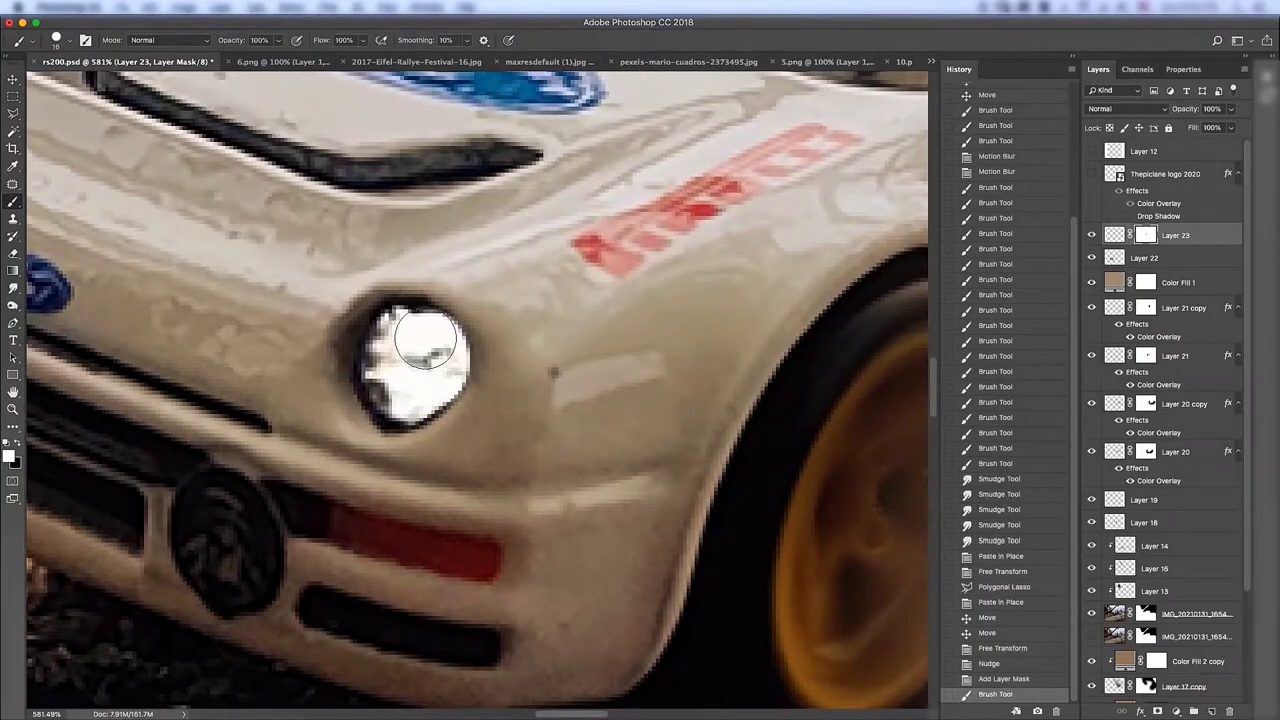
# Move a copy of the headlight onto the left headlight and transform it to fit
pyautogui.press('s')
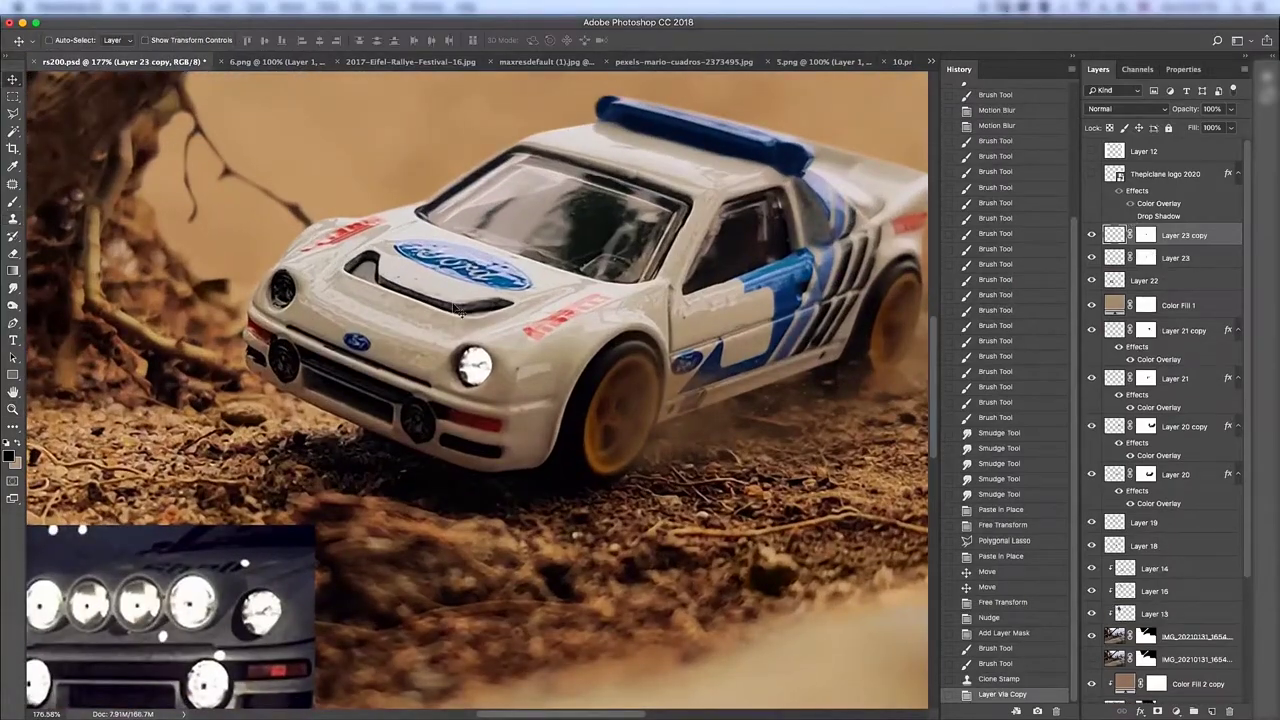
pyautogui.moveTo(460, 310)
pyautogui.mouseDown()
pyautogui.moveTo(275, 240)
pyautogui.moveTo(290, 268)
pyautogui.mouseUp()
pyautogui.scroll(3, 275, 285)
pyautogui.hotkey('ctrl', 't')
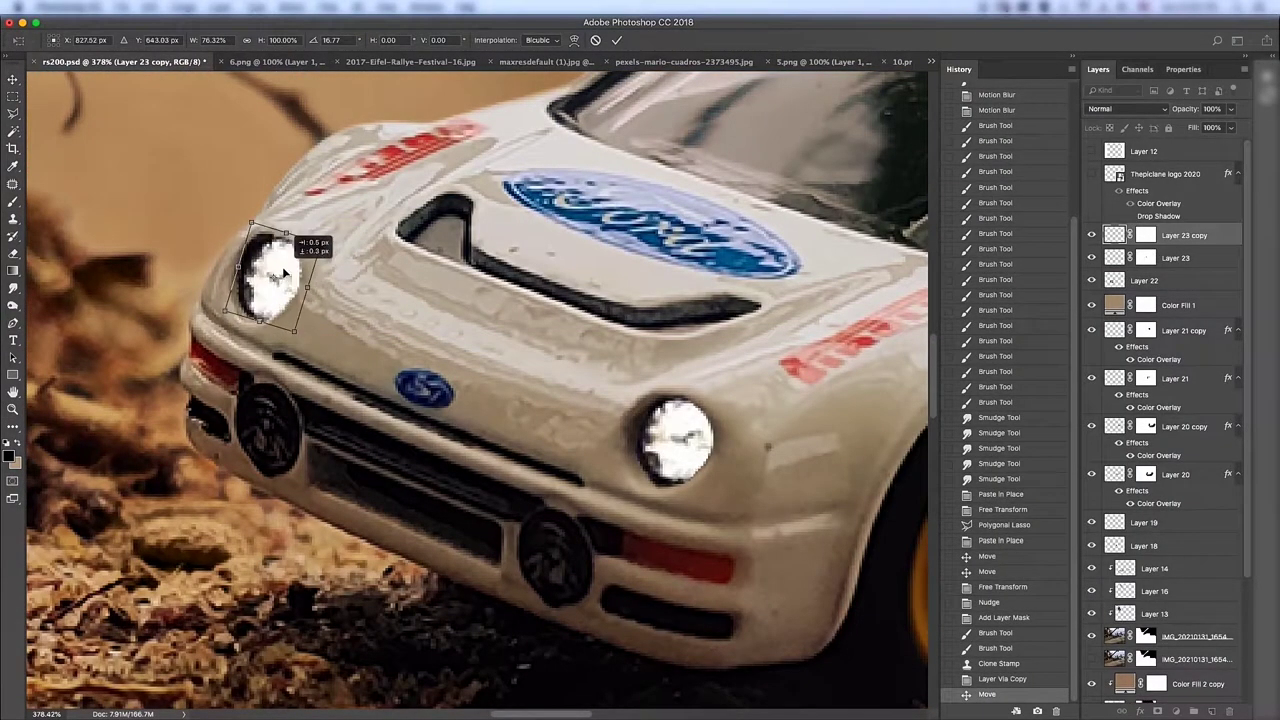
pyautogui.press('Return')
# Brush the left headlight's mask to hide its stray edges
pyautogui.press('b')
pyautogui.click(296, 291)
pyautogui.scroll(2, 288, 224)
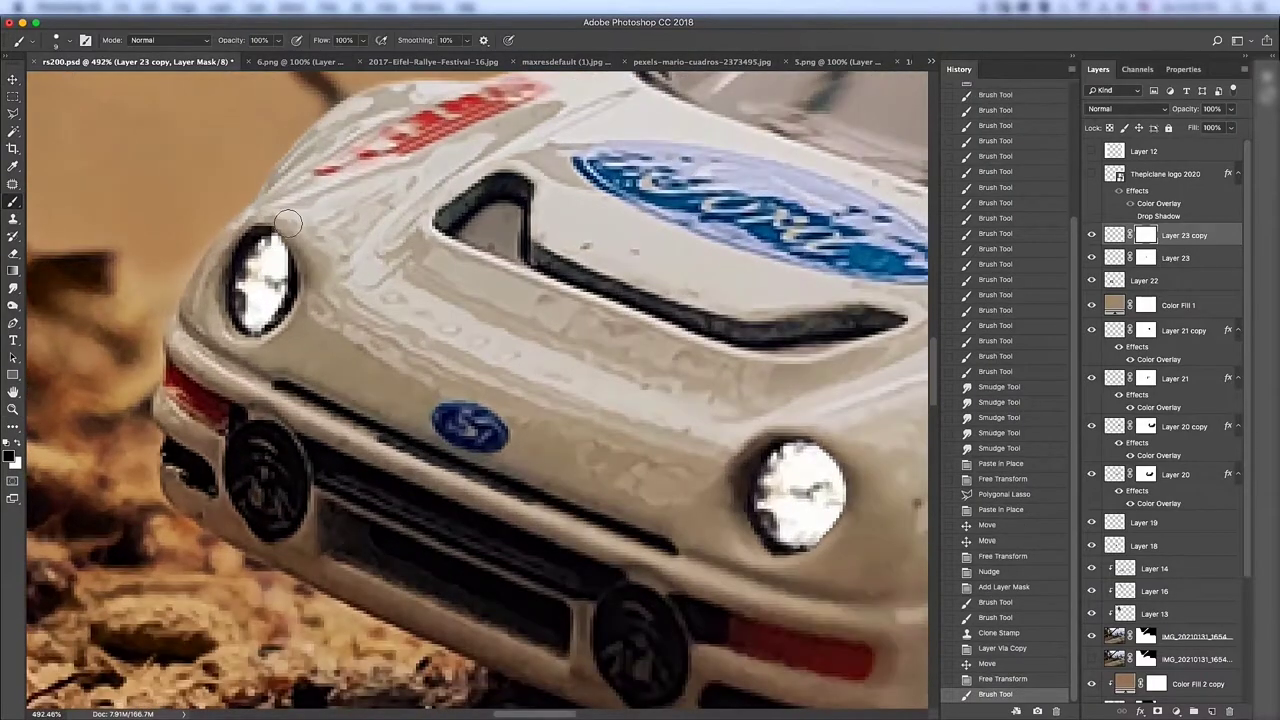
pyautogui.click(265, 283)
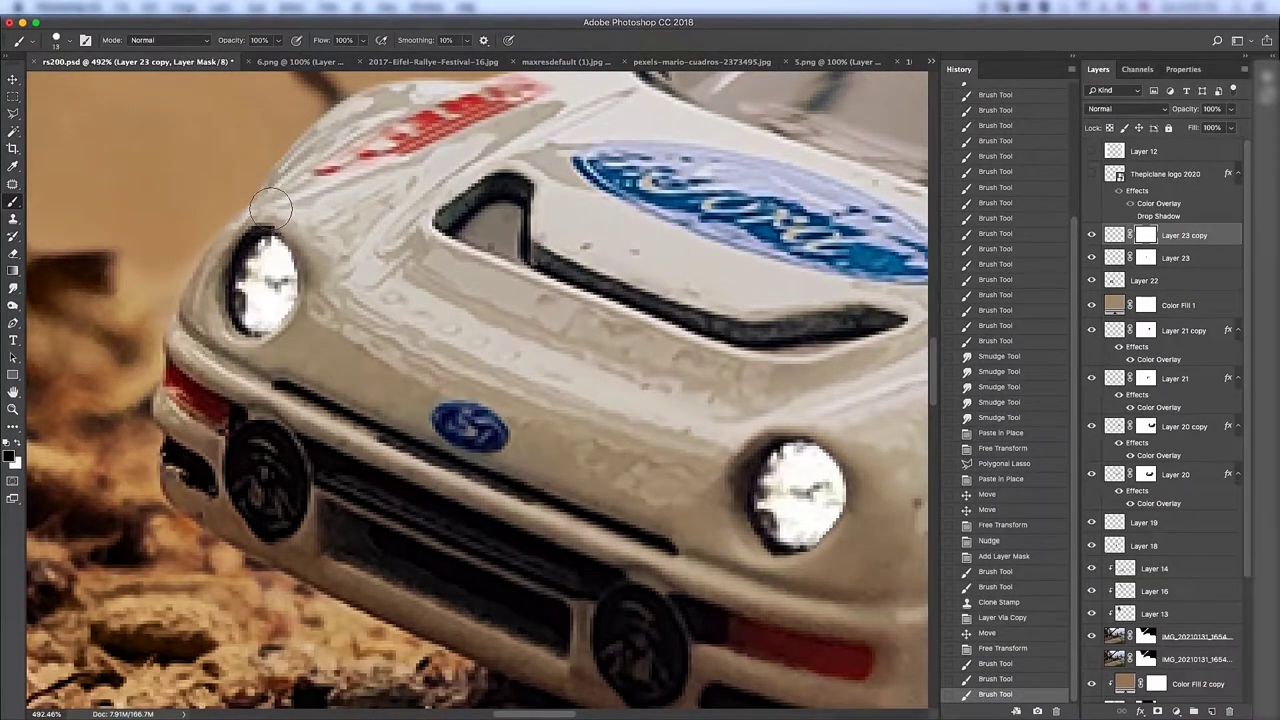
pyautogui.click(262, 270)
pyautogui.scroll(-5, 270, 300)
pyautogui.hotkey('alt', '[')
pyautogui.hotkey('alt', '[')
# Copy a lower spotlight from the reference photo and move it onto the car's lower lamp
pyautogui.scroll(4, 283, 631)
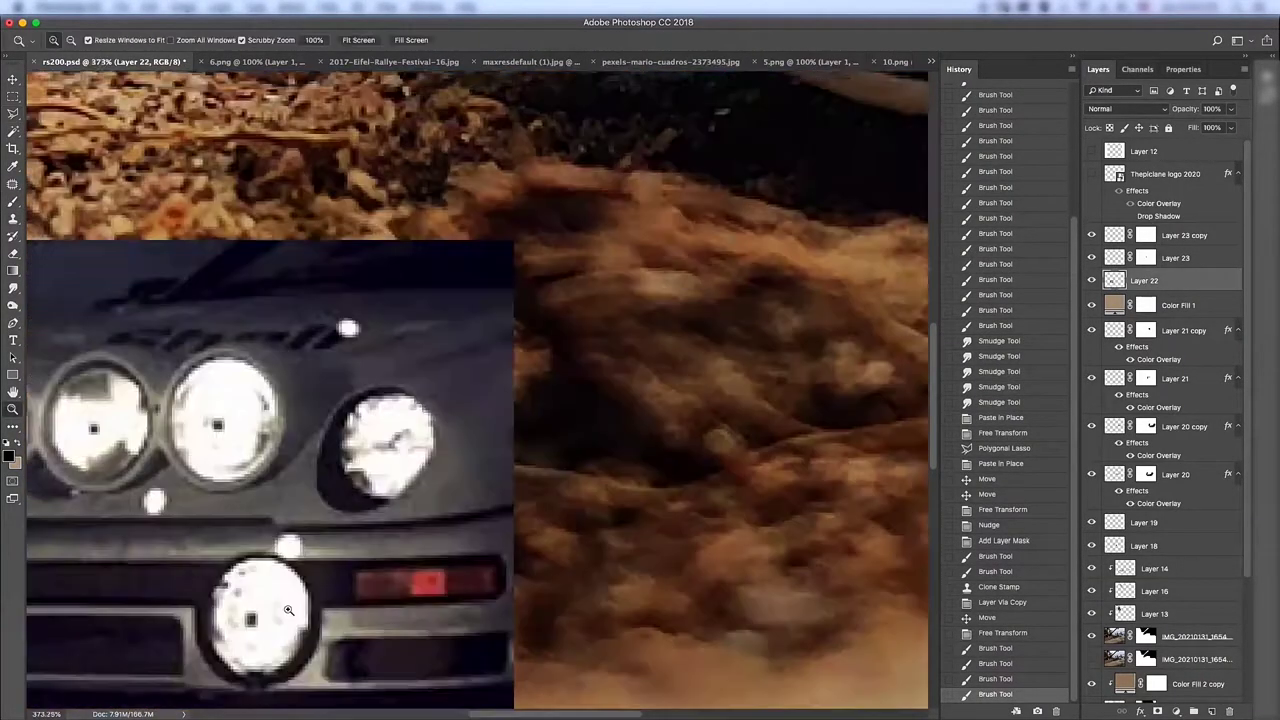
pyautogui.press('l')
pyautogui.click(316, 594)
pyautogui.hotkey('ctrl', 'shift', 'v')
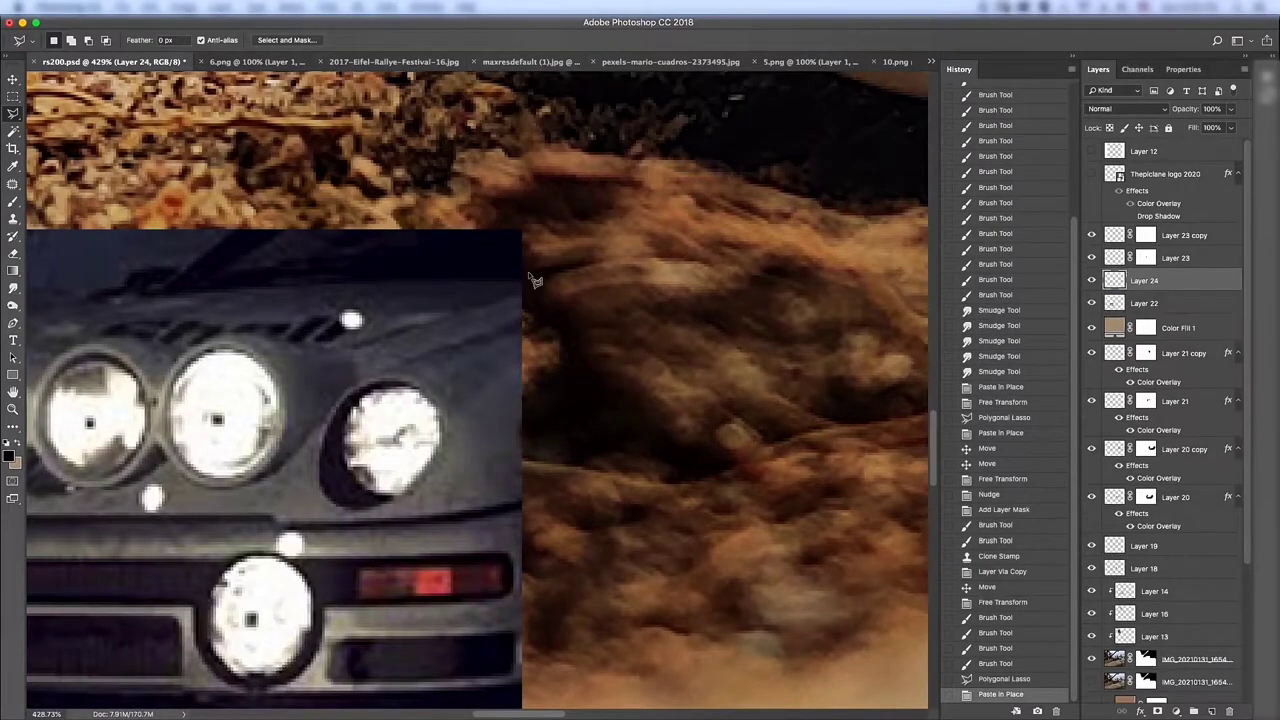
pyautogui.click(1091, 303)
pyautogui.press('v')
pyautogui.scroll(5, 300, 590)
pyautogui.moveTo(60, 640)
pyautogui.mouseDown()
pyautogui.moveTo(420, 290)
pyautogui.moveTo(460, 300)
pyautogui.moveTo(384, 248)
pyautogui.moveTo(434, 250)
pyautogui.moveTo(360, 222)
pyautogui.mouseUp()
# Skew and rotate the spotlight to fit the lower fog light, then nudge it up
pyautogui.hotkey('ctrl', 't')
pyautogui.rightClick(393, 257)
pyautogui.click(430, 322)
pyautogui.moveTo(381, 335); pyautogui.dragTo(364, 331)
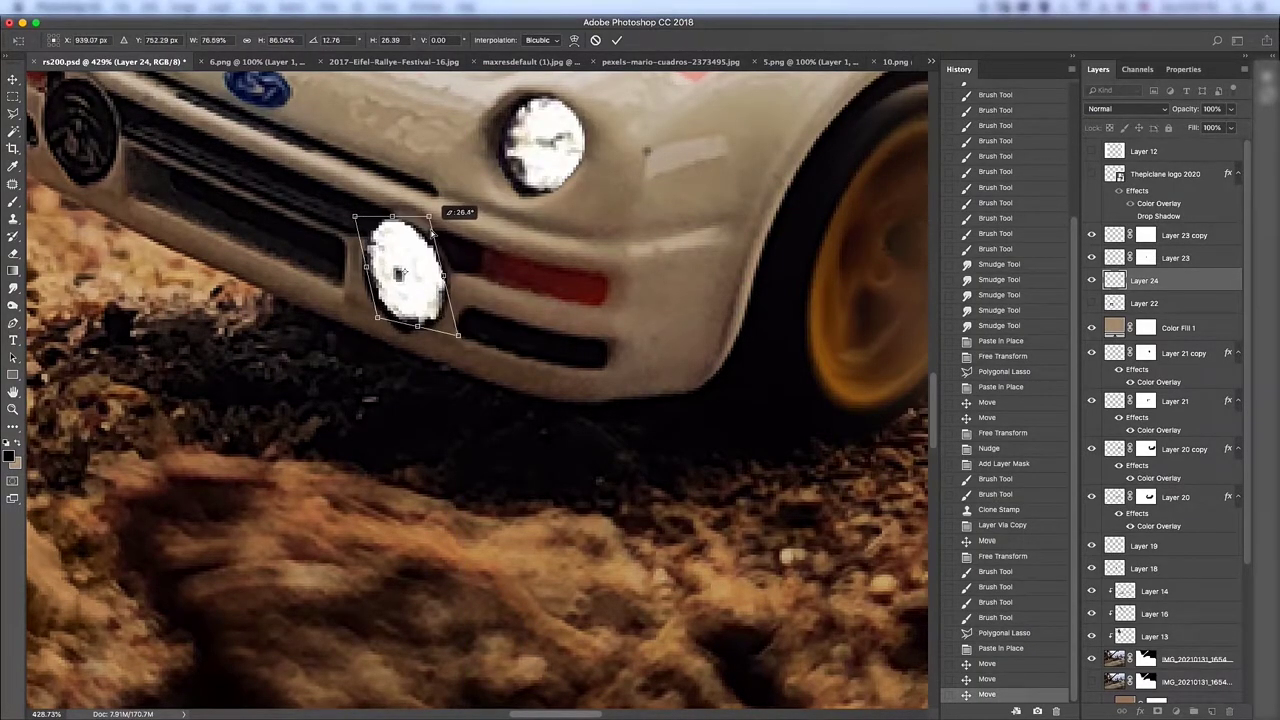
pyautogui.moveTo(437, 234)
pyautogui.mouseDown()
pyautogui.moveTo(475, 292)
pyautogui.moveTo(159, 172)
pyautogui.mouseUp()
pyautogui.press('Return')
pyautogui.press('Up')
# Duplicate the spotlight layer and transform the copy onto the other fog light
pyautogui.hotkey('ctrl', 'j')
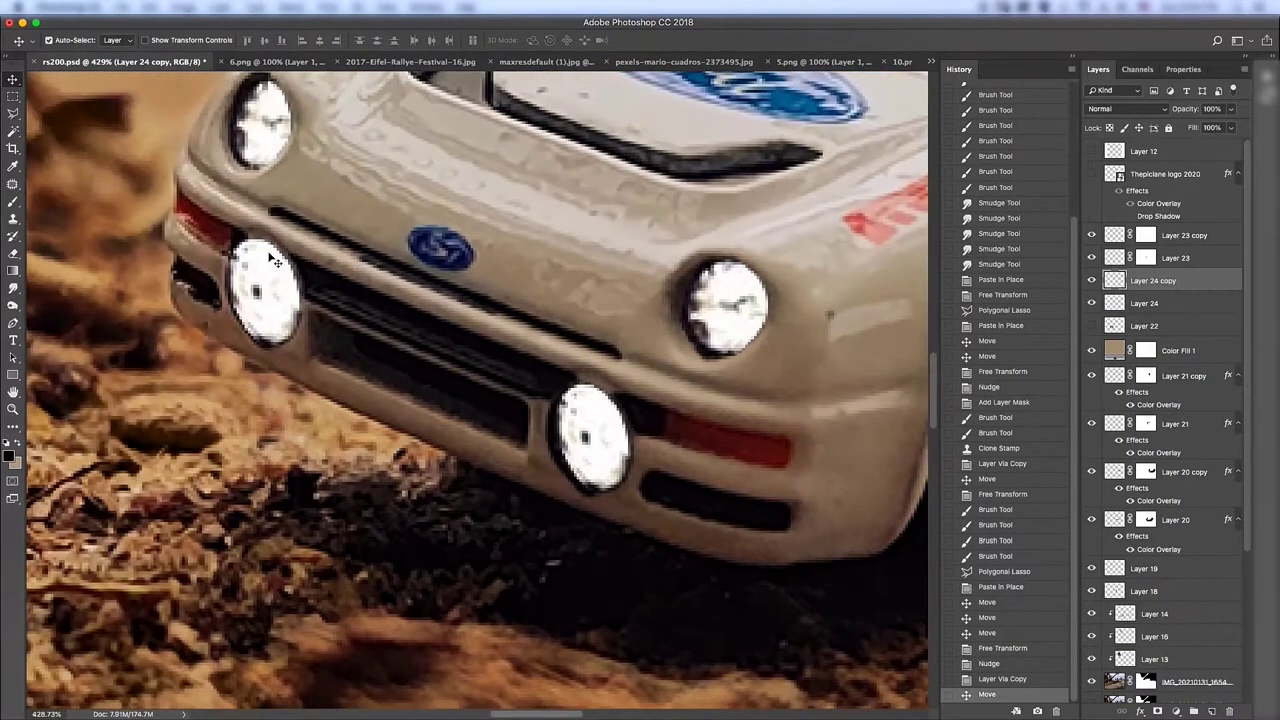
pyautogui.hotkey('ctrl', 't')
pyautogui.press('Return')
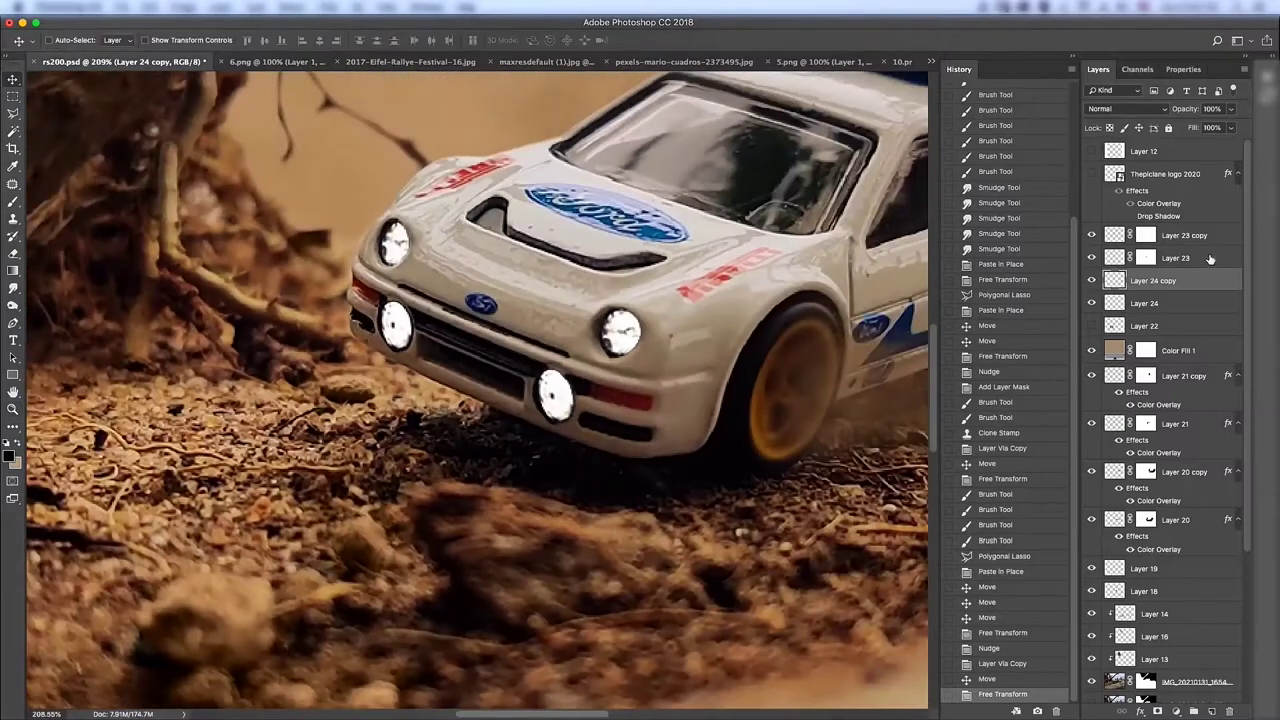
pyautogui.click(973, 189)
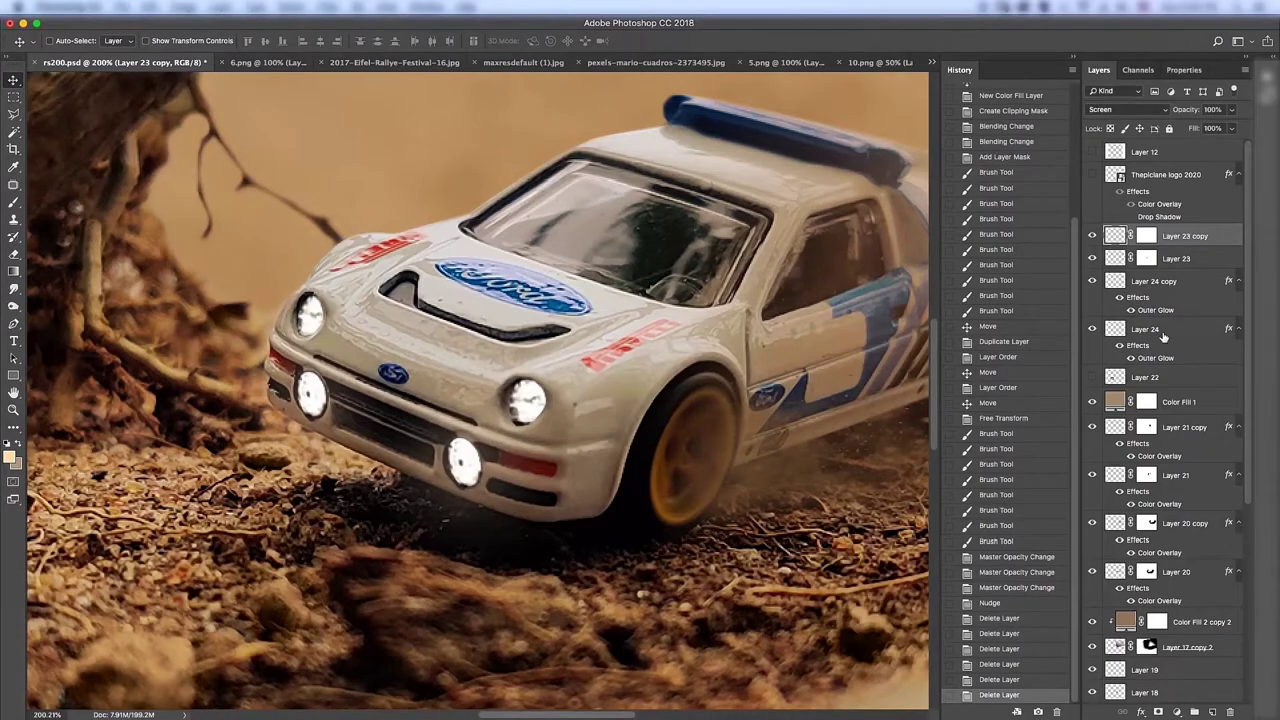
# Merge the headlight layers and give the merged layer an Outer Glow
pyautogui.keyDown('shift'); pyautogui.click(1163, 337); pyautogui.keyUp('shift')
pyautogui.rightClick(1170, 337)
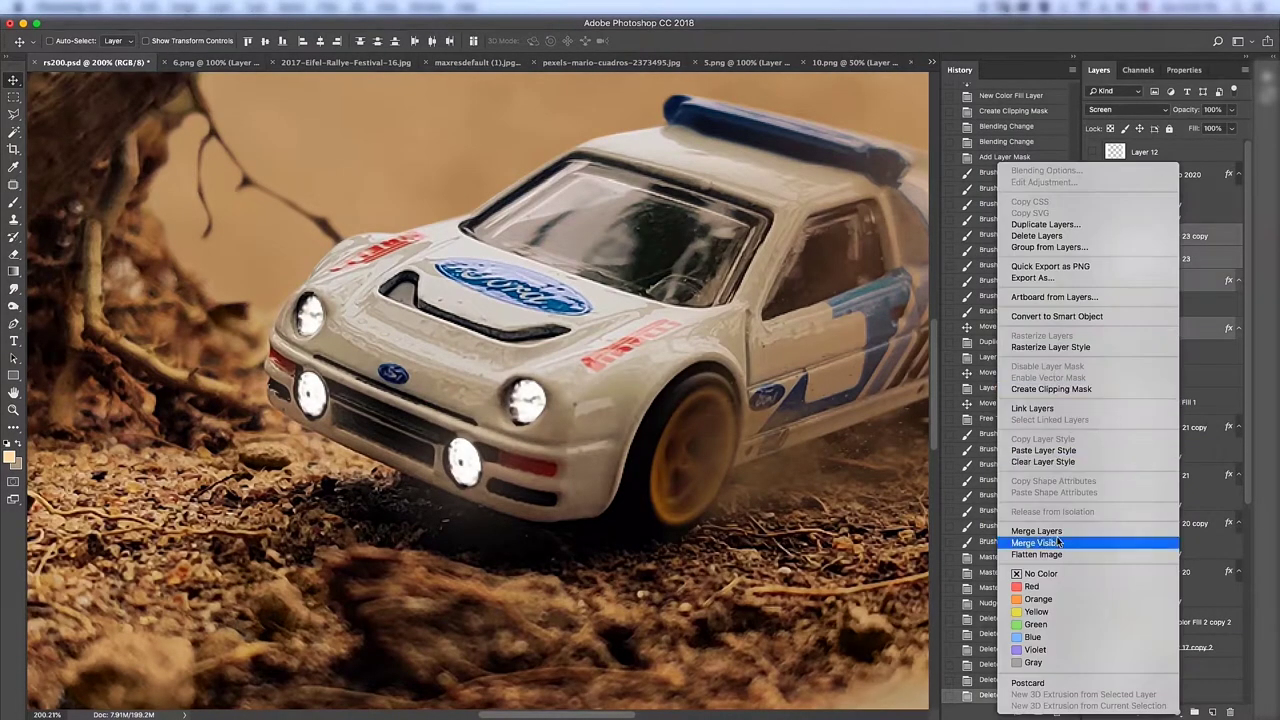
pyautogui.click(1080, 543)
pyautogui.doubleClick(1203, 237)
pyautogui.click(847, 334)
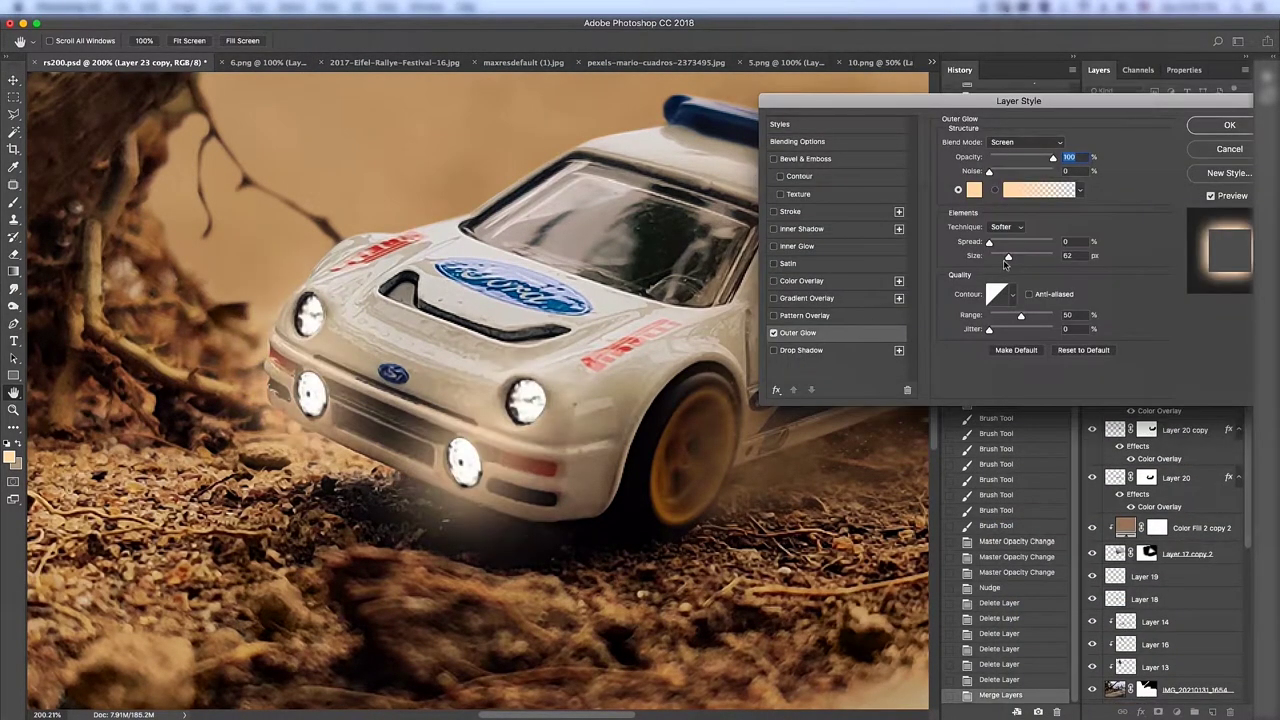
pyautogui.moveTo(1007, 256); pyautogui.dragTo(987, 256)
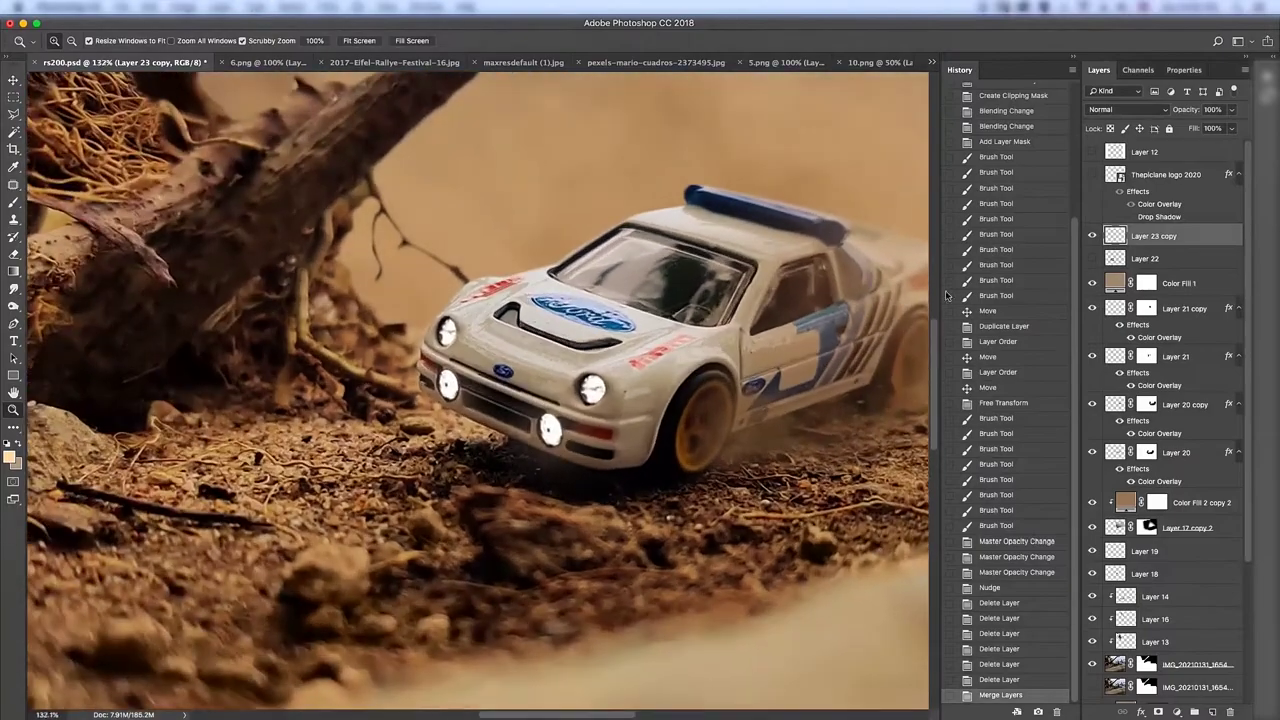
# Add a clipped Color-mode layer painted peach over the headlights
pyautogui.hotkey('ctrl', 'shift', 'n')
pyautogui.press('Return')
pyautogui.click(1128, 109)
pyautogui.click(1128, 106)
pyautogui.press('b')
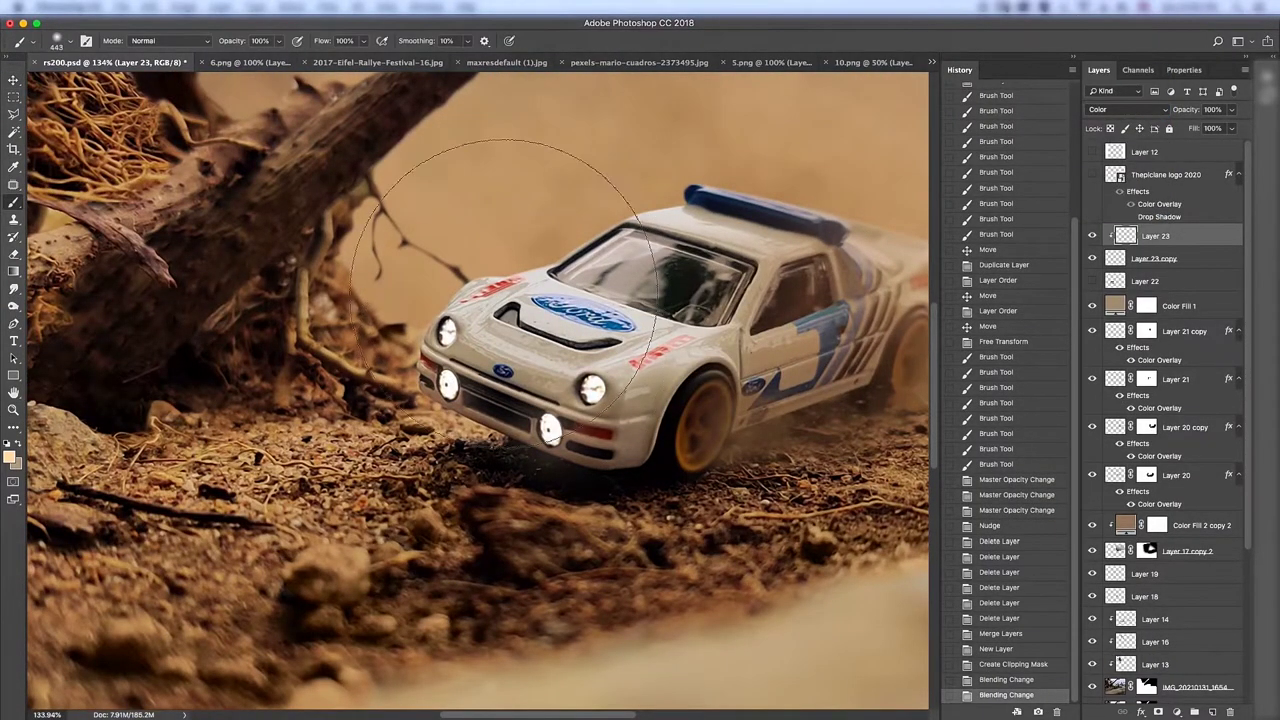
pyautogui.click(502, 280)
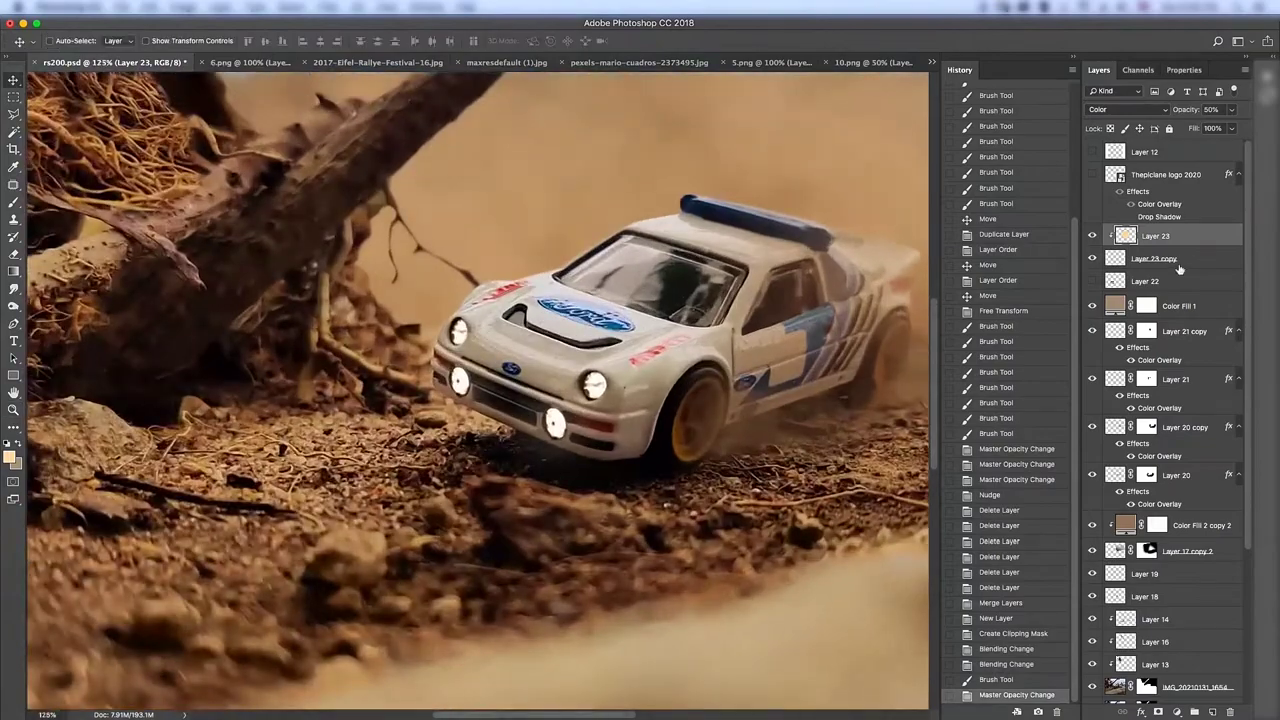
# Set the merged headlights layer, Layer 23 copy, to Lighten blending
pyautogui.click(1155, 258)
pyautogui.click(1128, 109)
pyautogui.click(1102, 205)
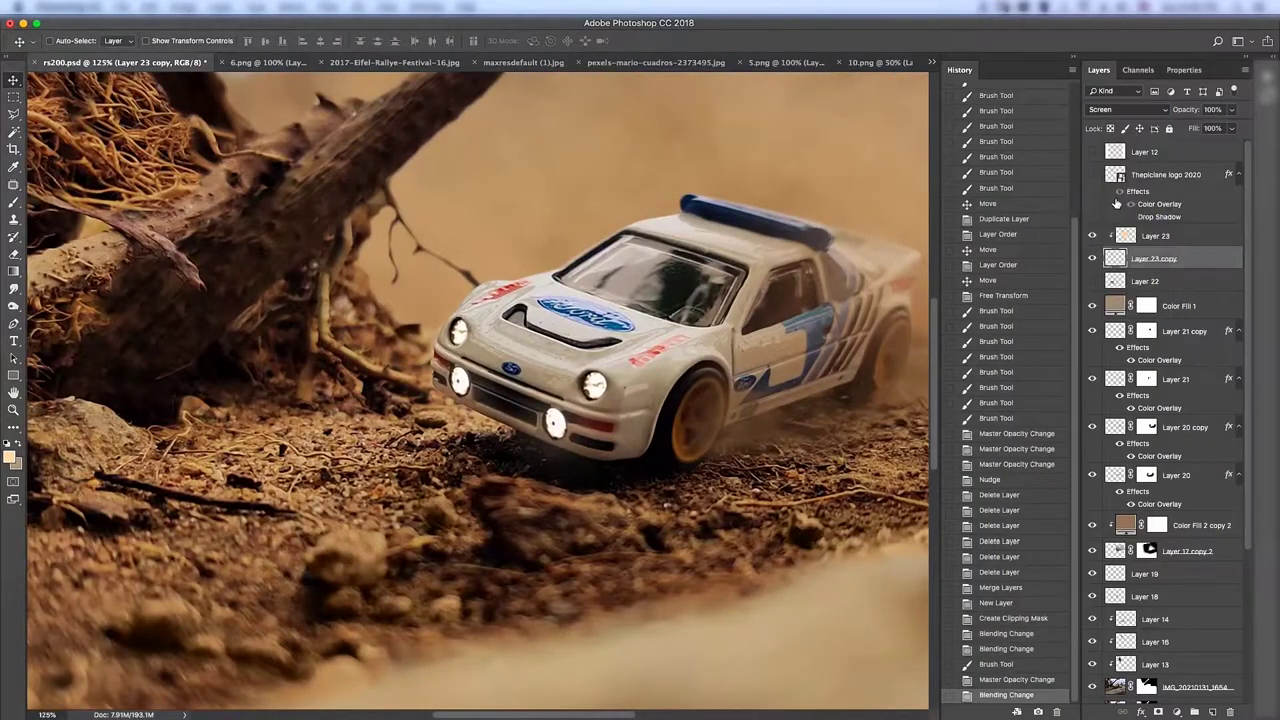
pyautogui.click(1128, 109)
pyautogui.click(1103, 195)
pyautogui.press('z')
pyautogui.moveTo(780, 316); pyautogui.dragTo(718, 316)
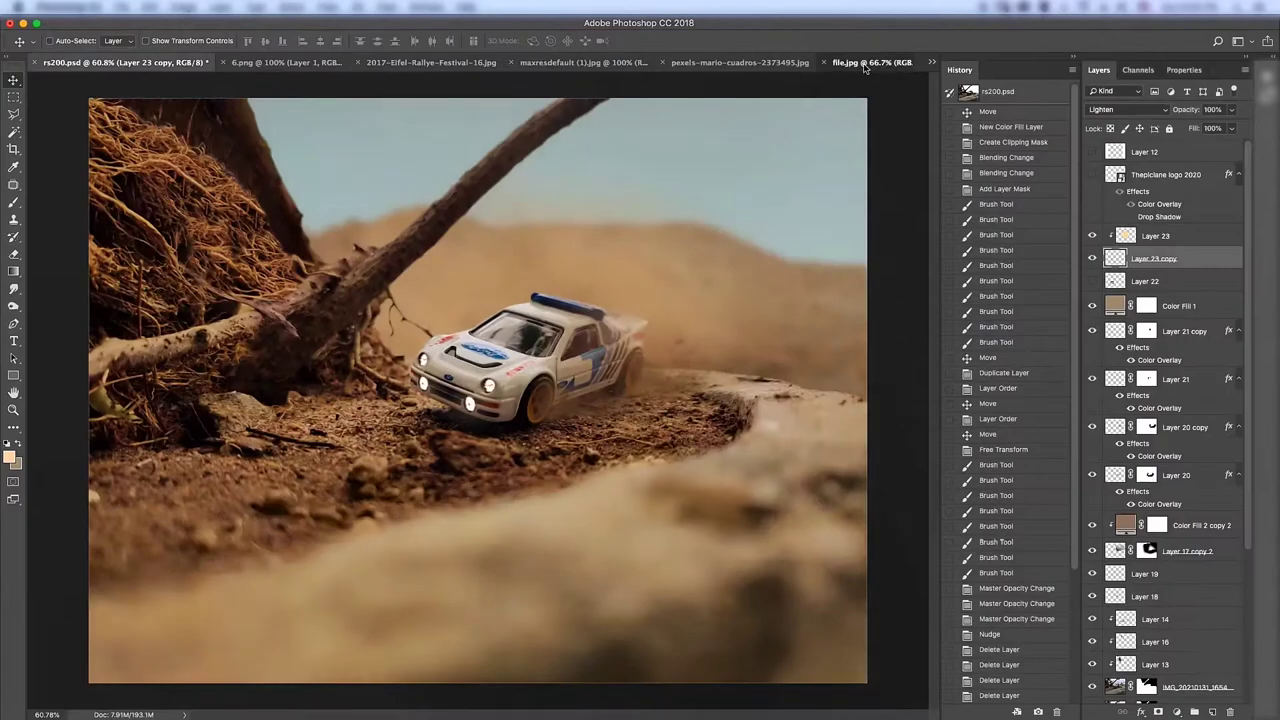
# Paste the lens flare in Screen mode, tinted by a clipped peach Color-mode layer
pyautogui.hotkey('ctrl', 'shift', 'v')
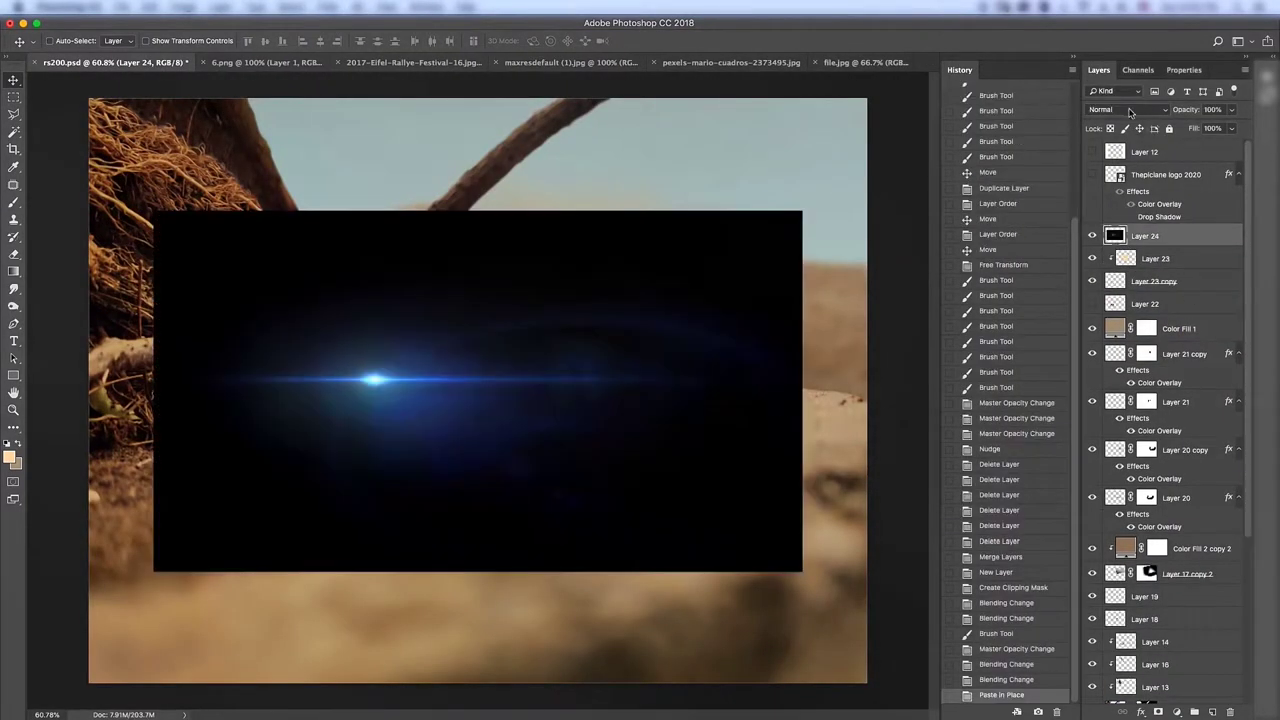
pyautogui.click(1128, 109)
pyautogui.click(1110, 264)
pyautogui.hotkey('ctrl', 'shift', 'alt', 'n')
pyautogui.hotkey('ctrl', 'alt', 'g')
pyautogui.hotkey('alt', 'BackSpace')
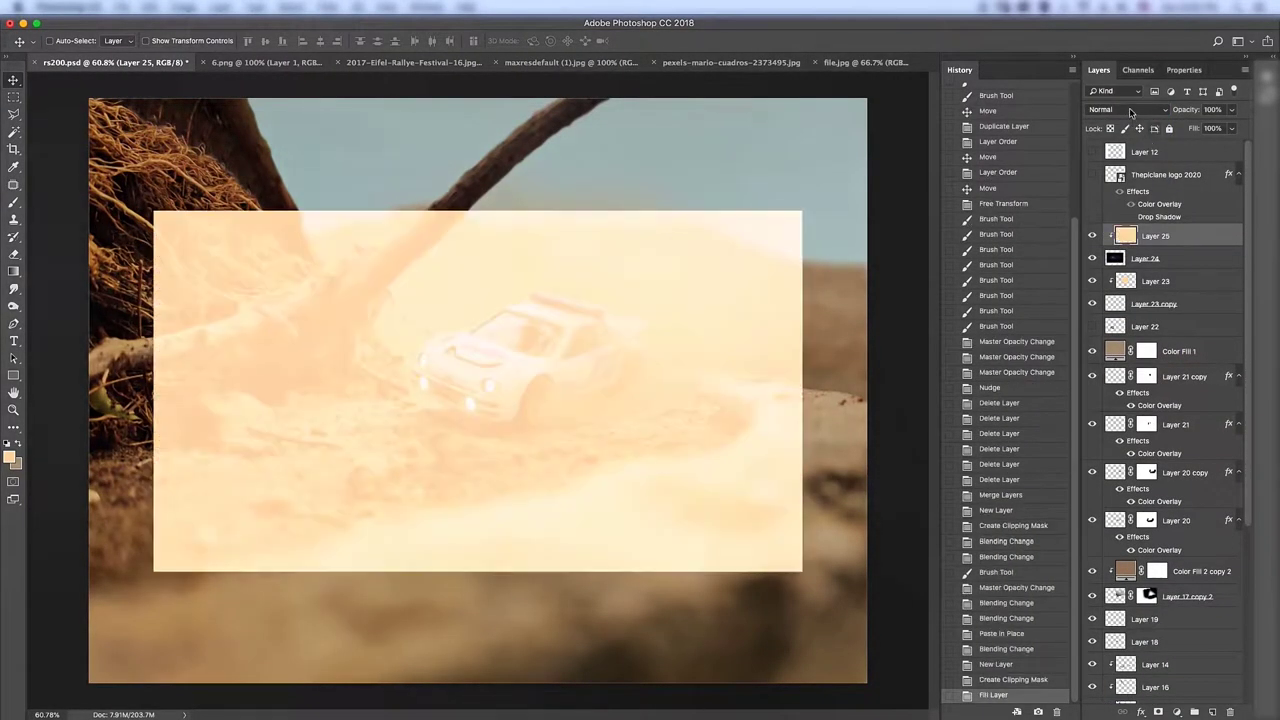
pyautogui.click(1128, 109)
pyautogui.click(1110, 343)
# Move the tinted lens flare onto the car's lower headlight
pyautogui.moveTo(577, 368)
pyautogui.mouseDown()
pyautogui.moveTo(612, 398)
pyautogui.moveTo(598, 383)
pyautogui.mouseUp()
pyautogui.press('Left')
pyautogui.press('z')
pyautogui.hotkey('ctrl', '0')
pyautogui.press('v')
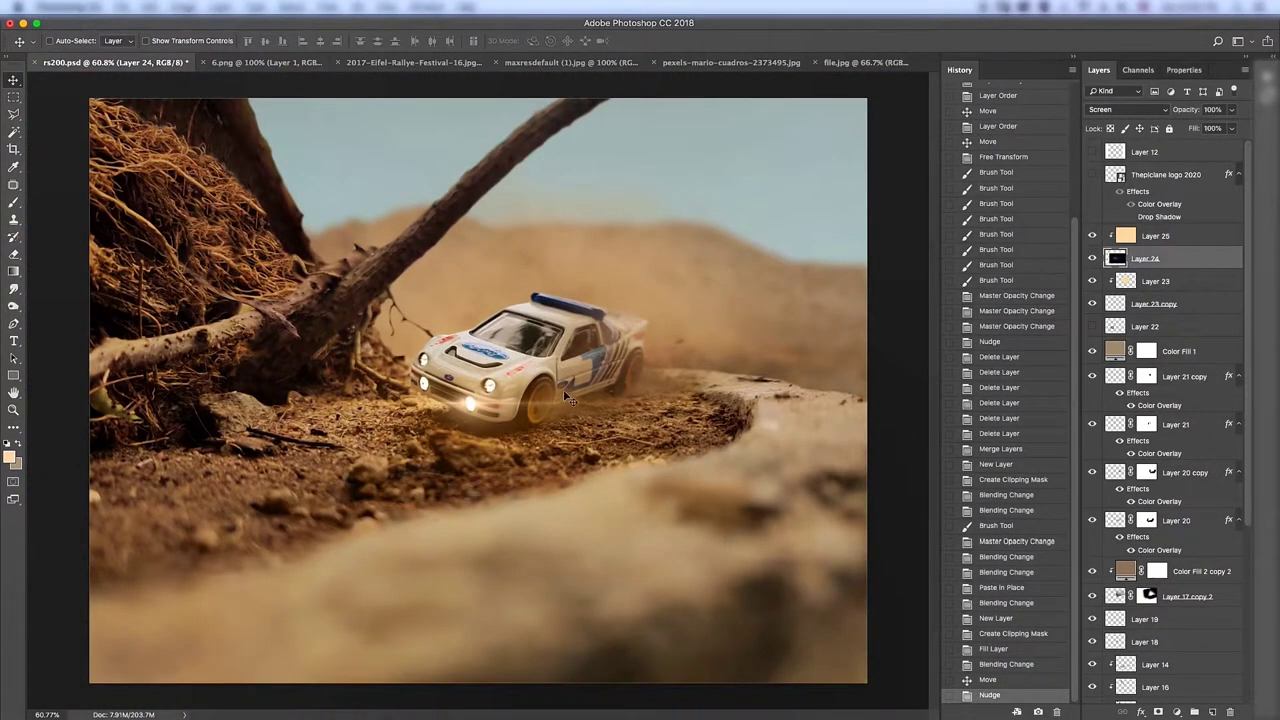
# Add a new empty layer, Layer 26, above the peach tint layer
pyautogui.click(1192, 283)
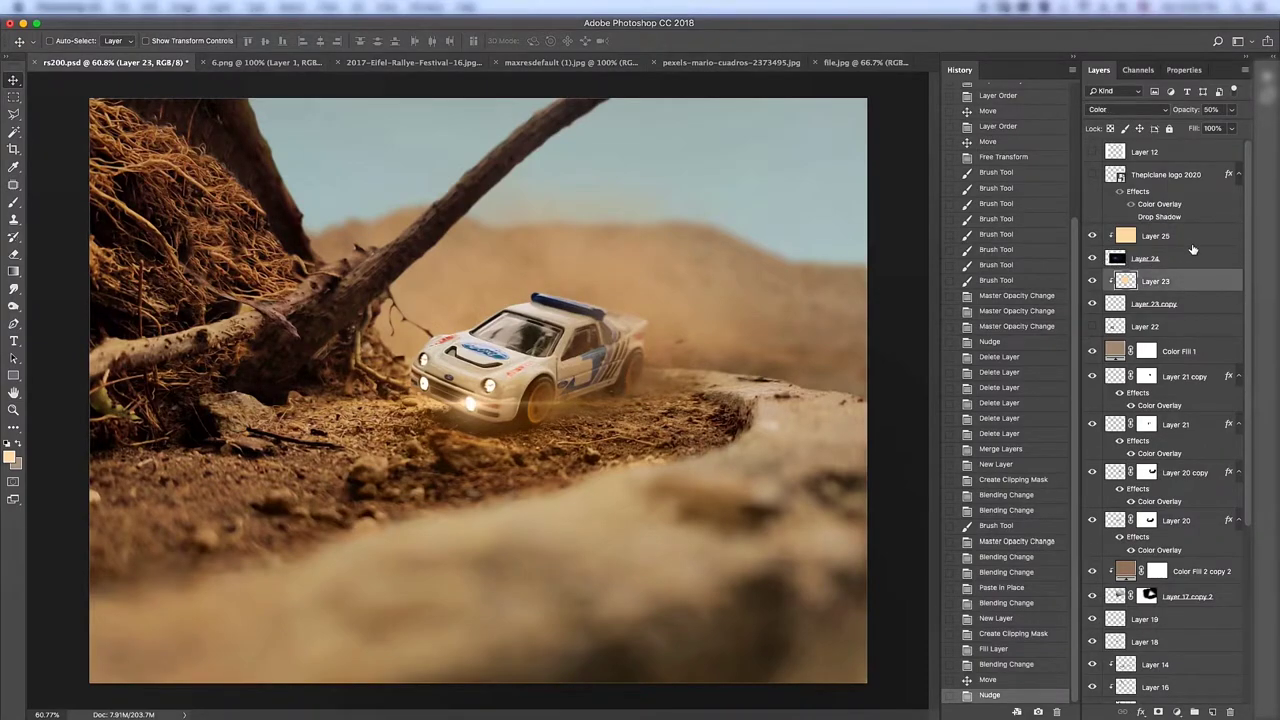
pyautogui.hotkey('ctrl', 'shift', 'n')
pyautogui.press('Return')
pyautogui.scroll(5, 455, 370)
# Draw a beam-shaped selection leftward from the headlight and fill it with white
pyautogui.press('l')
pyautogui.click(560, 338)
pyautogui.click(170, 340)
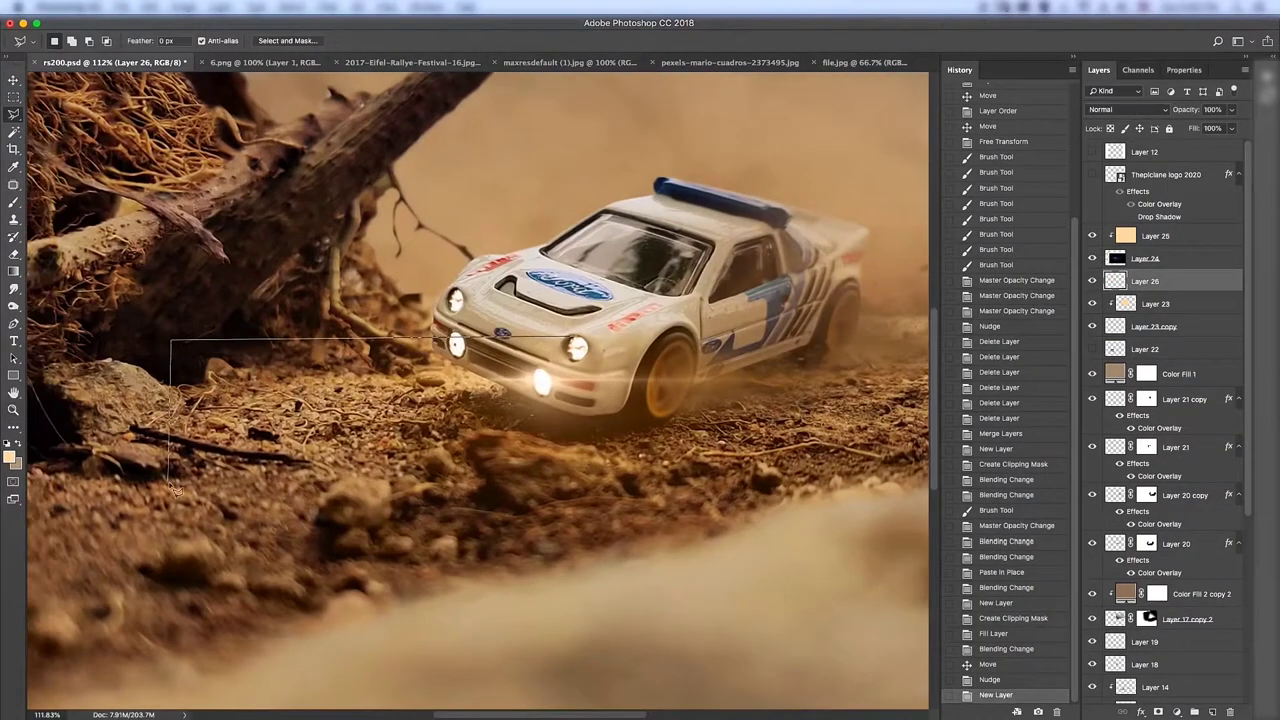
pyautogui.click(591, 362)
pyautogui.press('b')
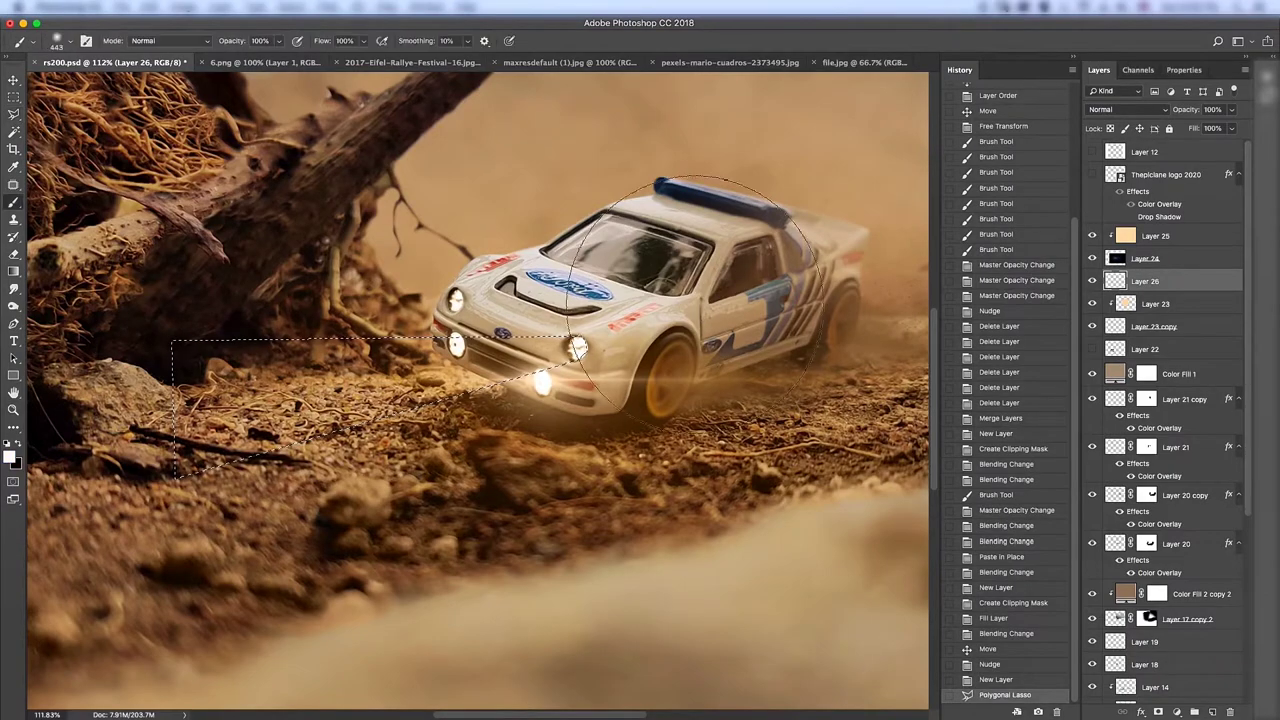
pyautogui.hotkey('alt', 'BackSpace')
pyautogui.hotkey('ctrl', 'd')
# Blur the white beam and set its layer to 50% opacity
pyautogui.click(330, 6)
pyautogui.click(550, 217)
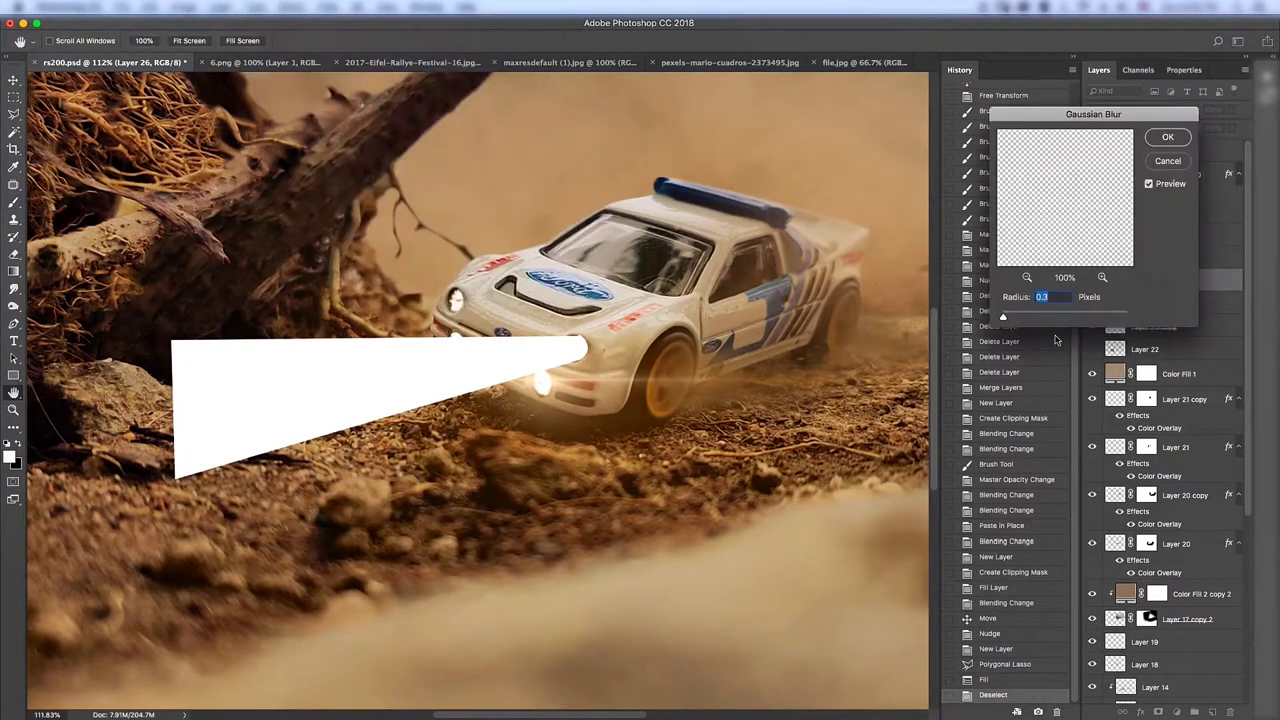
pyautogui.click(1167, 137)
pyautogui.press('v')
pyautogui.press('5')
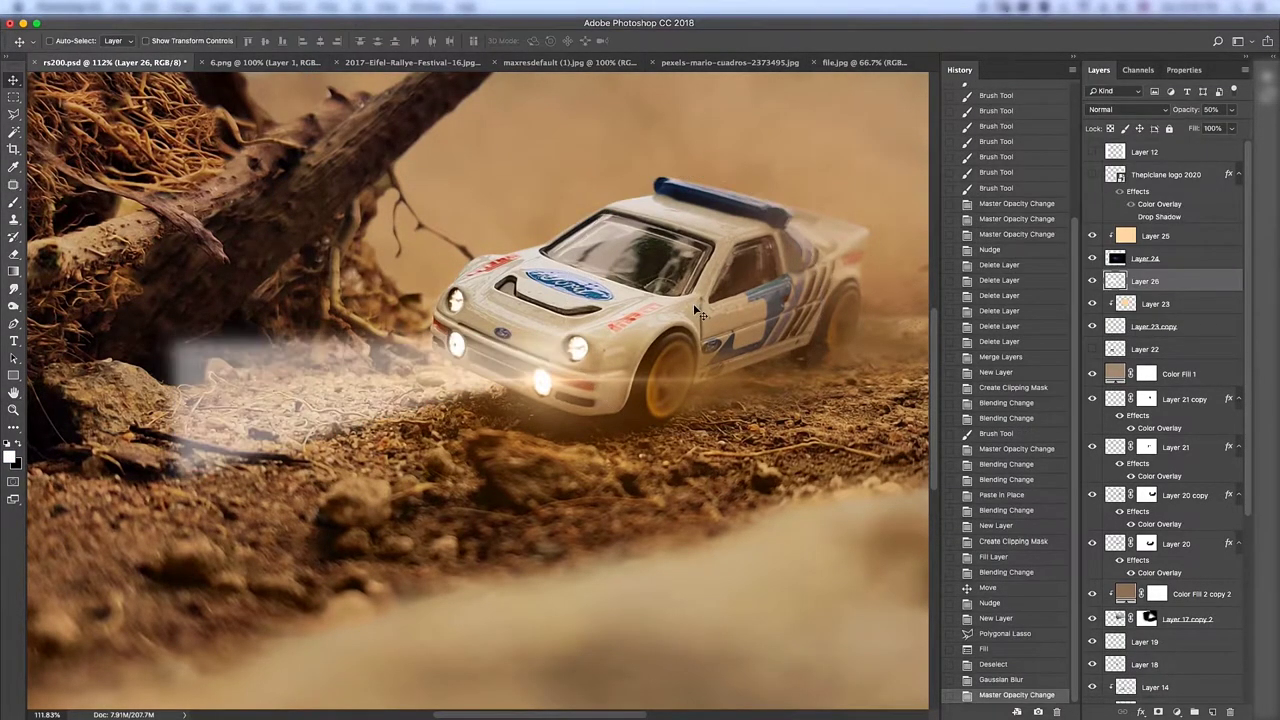
# Mask out the white beam on Layer 26 and set its opacity to 60%
pyautogui.scroll(-3, 664, 326)
pyautogui.click(1158, 711)
pyautogui.press('b')
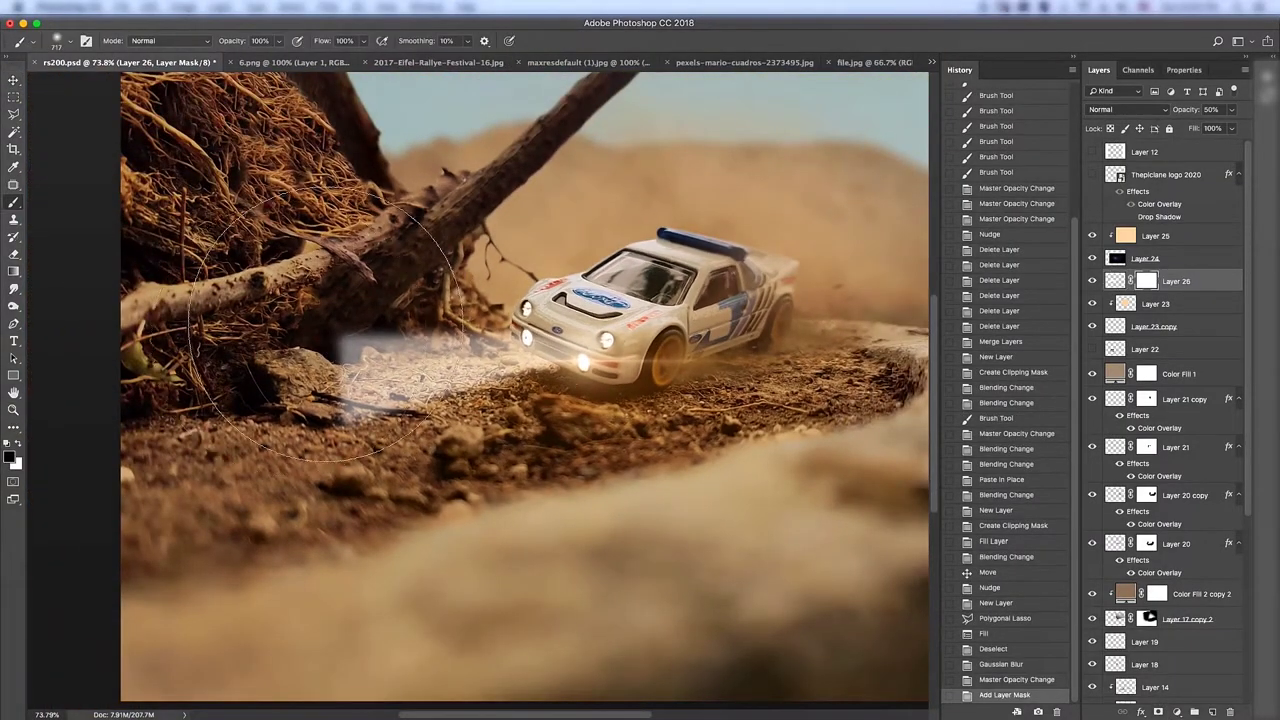
pyautogui.moveTo(340, 390); pyautogui.dragTo(500, 360)
pyautogui.press('v')
pyautogui.press('9')
pyautogui.press('8')
pyautogui.press('7')
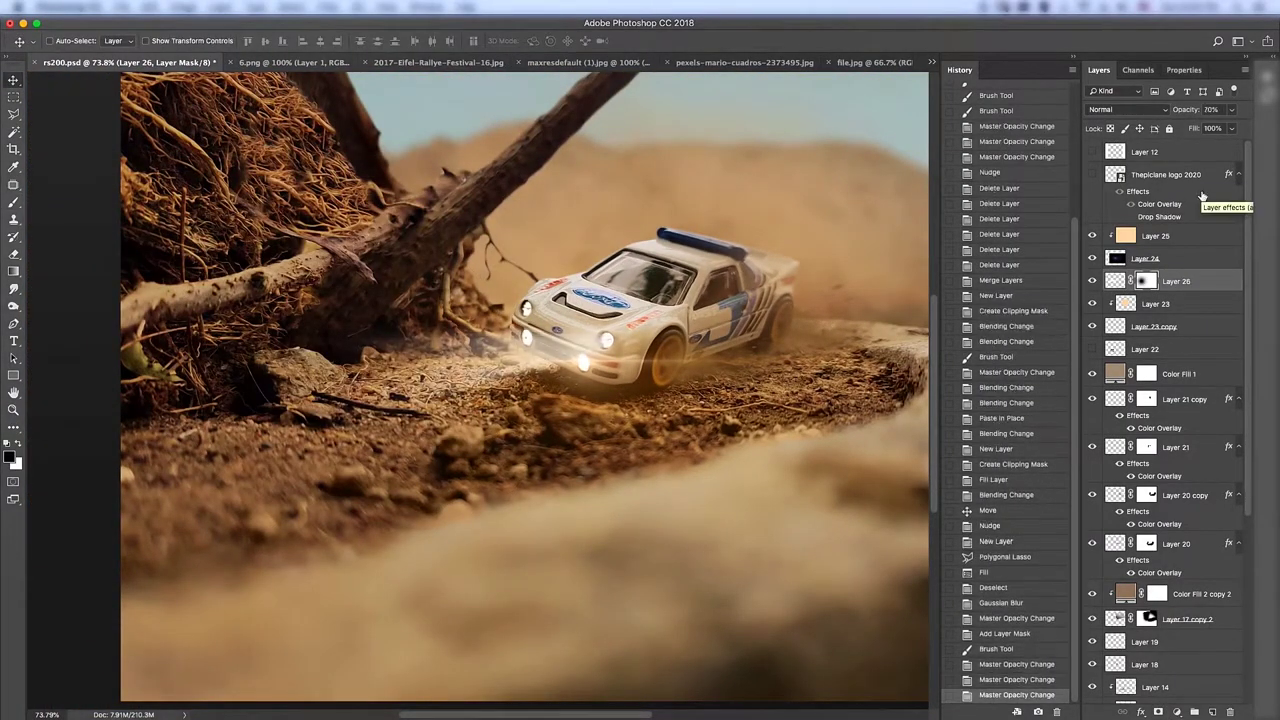
pyautogui.press('6')
# Duplicate the glow and move the copy left toward the roots at 40% opacity
pyautogui.hotkey('ctrl', 'j')
pyautogui.moveTo(650, 318); pyautogui.dragTo(529, 277)
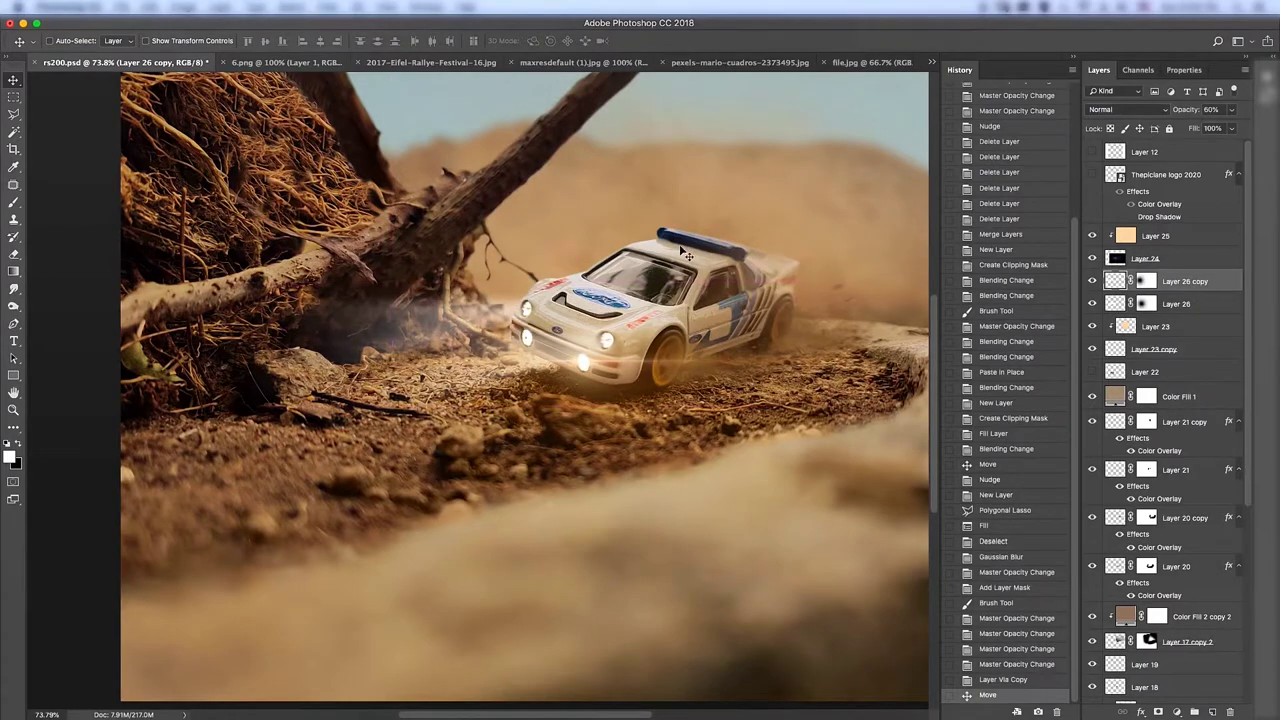
pyautogui.press('5')
pyautogui.press('3')
pyautogui.press('4')
# Make two more glow copies and shift them into place across the dust
pyautogui.hotkey('ctrl', 'j')
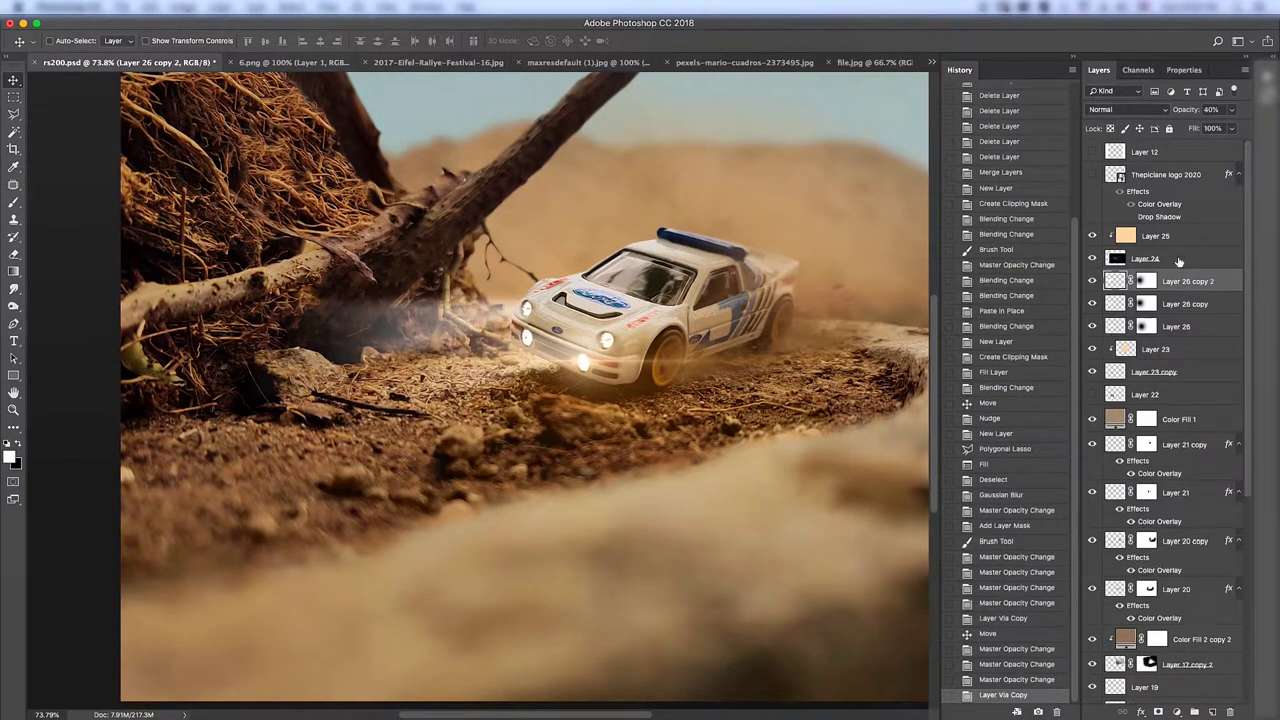
pyautogui.moveTo(512, 296)
pyautogui.mouseDown()
pyautogui.moveTo(512, 343)
pyautogui.moveTo(560, 360)
pyautogui.mouseUp()
pyautogui.hotkey('ctrl', 'j')
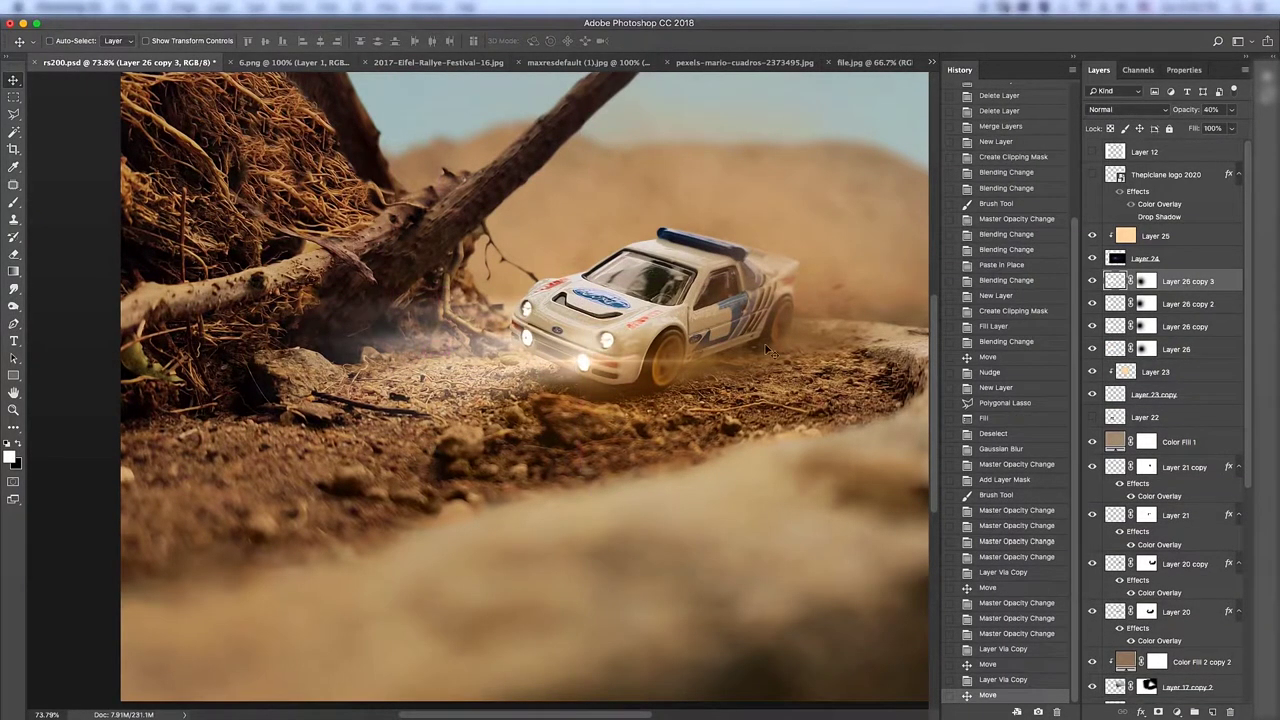
pyautogui.press('z')
pyautogui.moveTo(730, 376); pyautogui.dragTo(717, 376)
pyautogui.hotkey('ctrl', '0')
pyautogui.press('v')
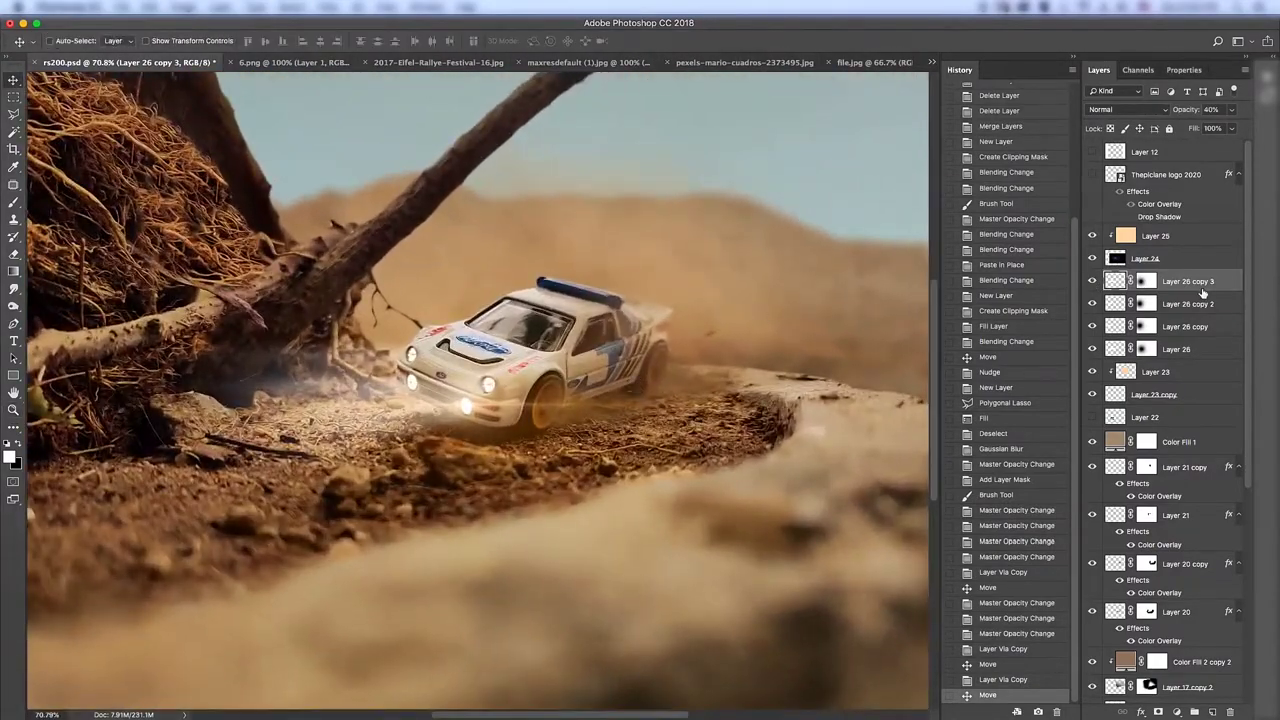
# Merge the four light-beam glow layers into one layer at 50% opacity
pyautogui.keyDown('shift'); pyautogui.click(1200, 349); pyautogui.keyUp('shift')
pyautogui.rightClick(1200, 349)
pyautogui.click(1048, 531)
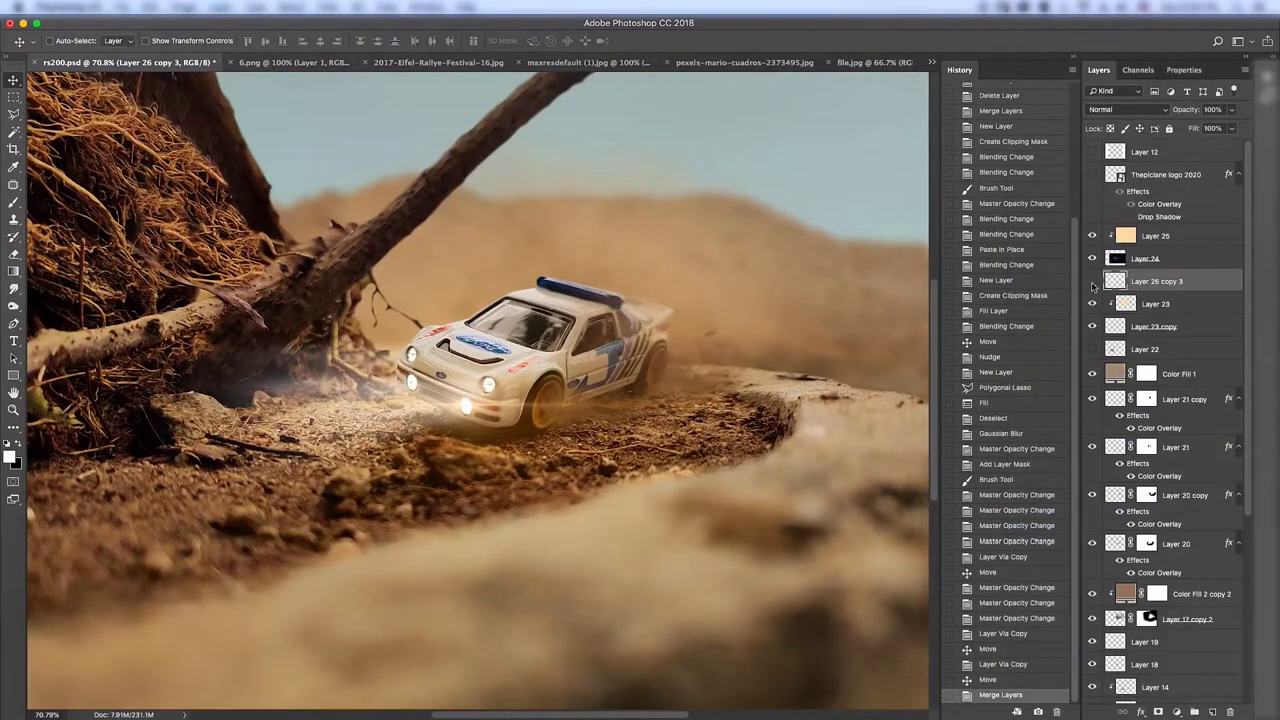
pyautogui.press('8')
pyautogui.press('7')
pyautogui.press('8')
pyautogui.press('9')
pyautogui.scroll(-3, 780, 177)
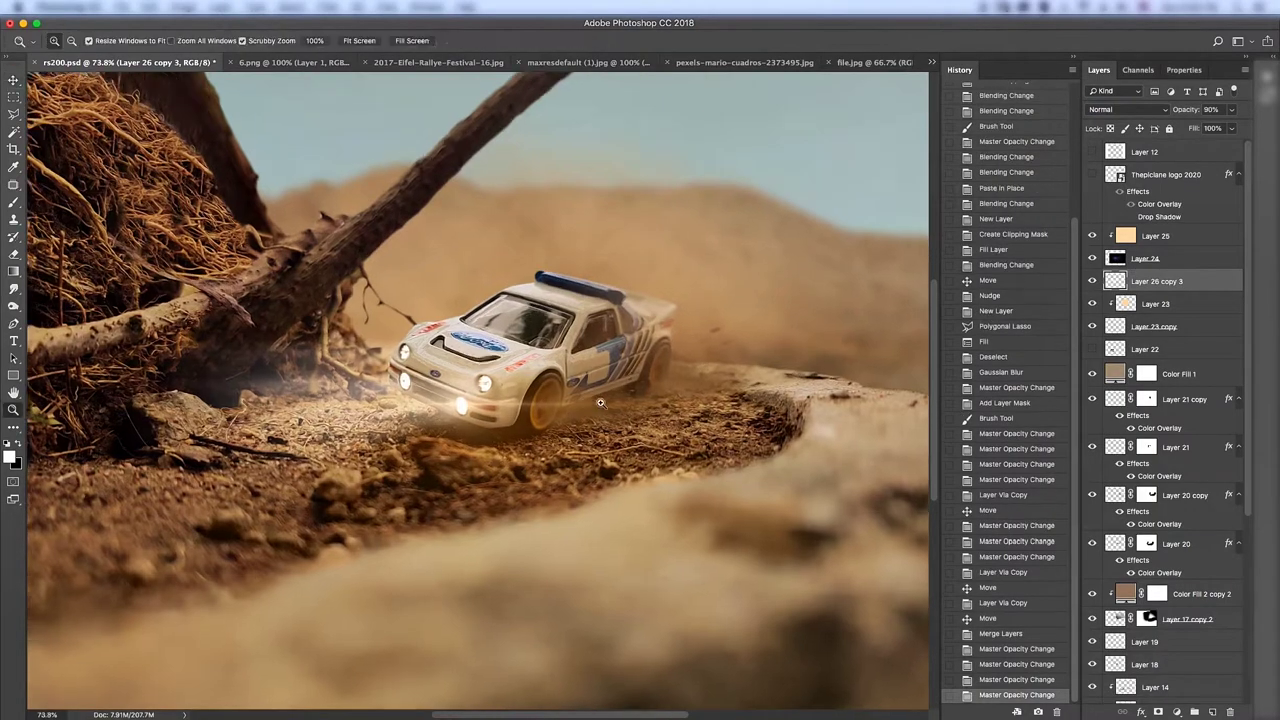
pyautogui.press('5')
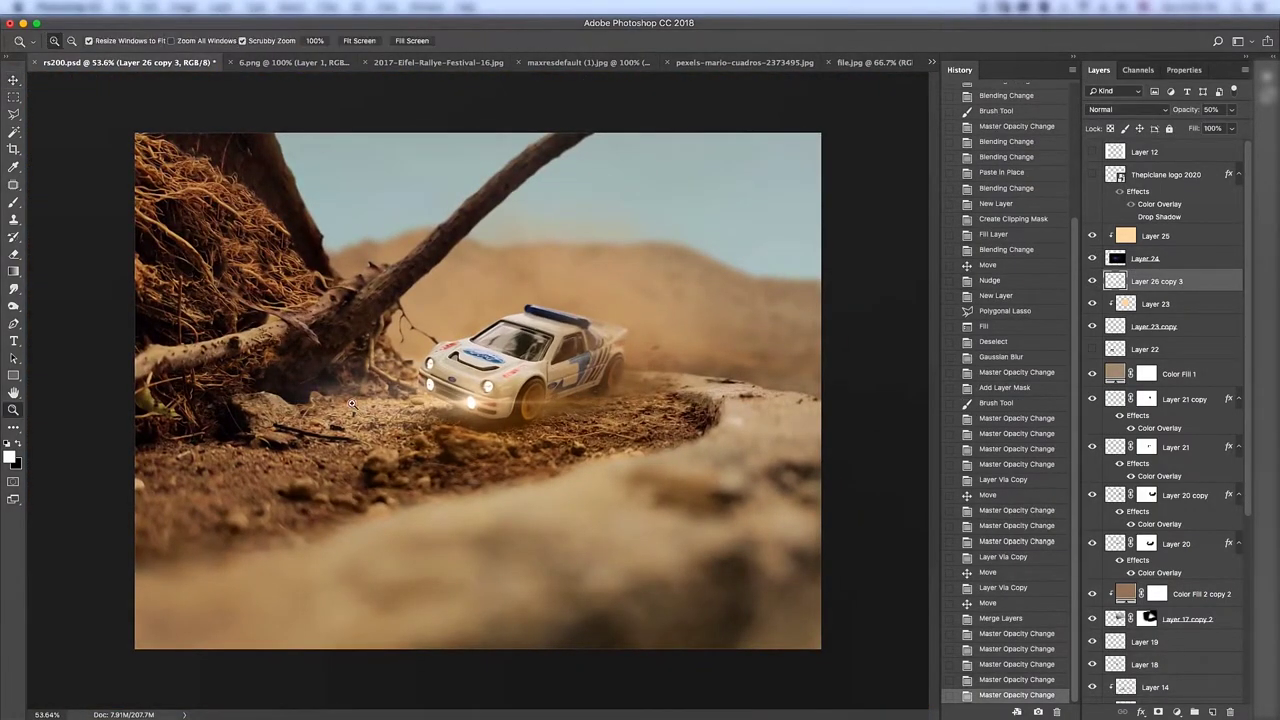
# Zoom in slightly and begin selecting the scene layers from Layer 15 upward
pyautogui.press('z')
pyautogui.moveTo(680, 377)
pyautogui.mouseDown()
pyautogui.moveTo(700, 377)
pyautogui.moveTo(543, 408)
pyautogui.mouseUp()
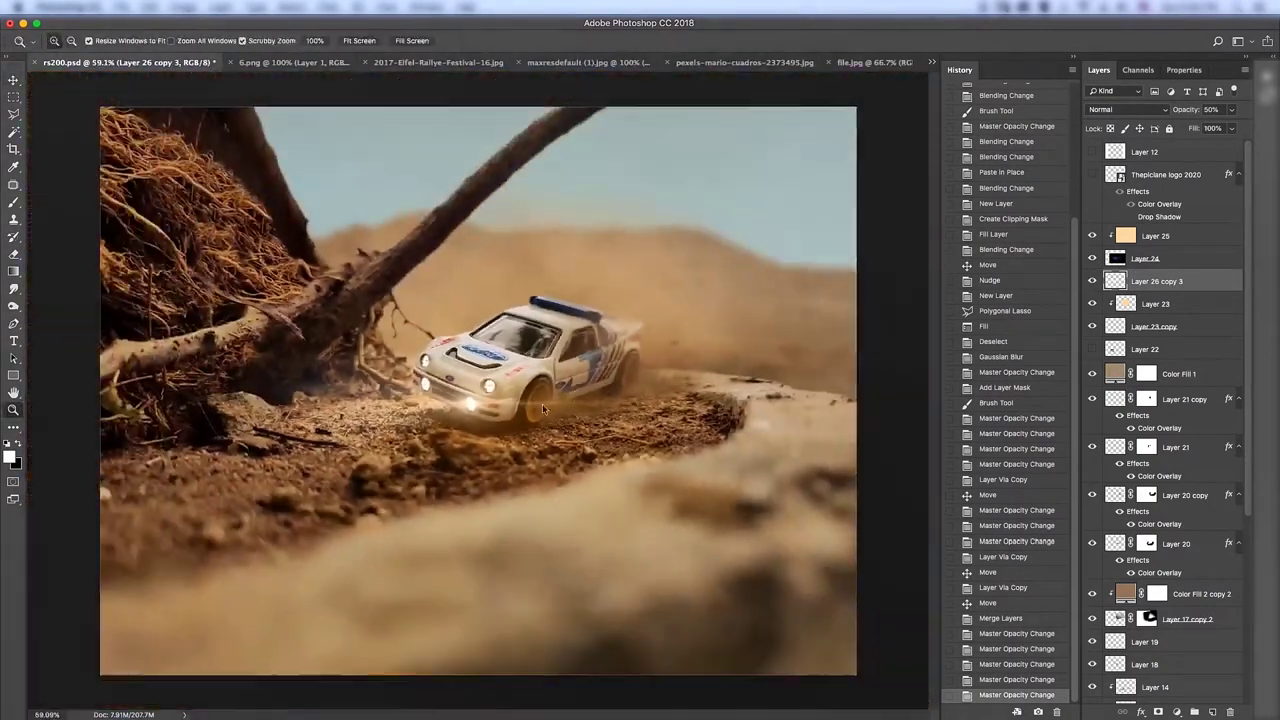
pyautogui.click(1205, 234)
pyautogui.scroll(-5, 1210, 350)
pyautogui.click(1222, 466)
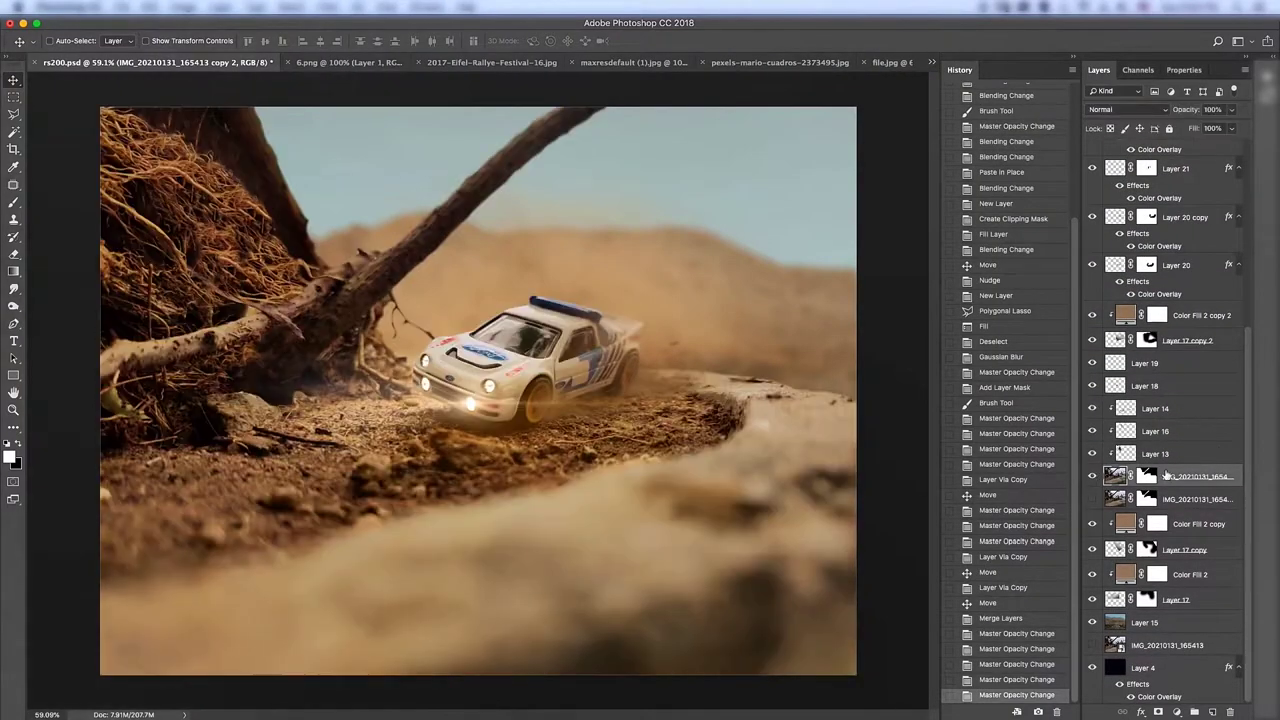
pyautogui.click(1199, 631)
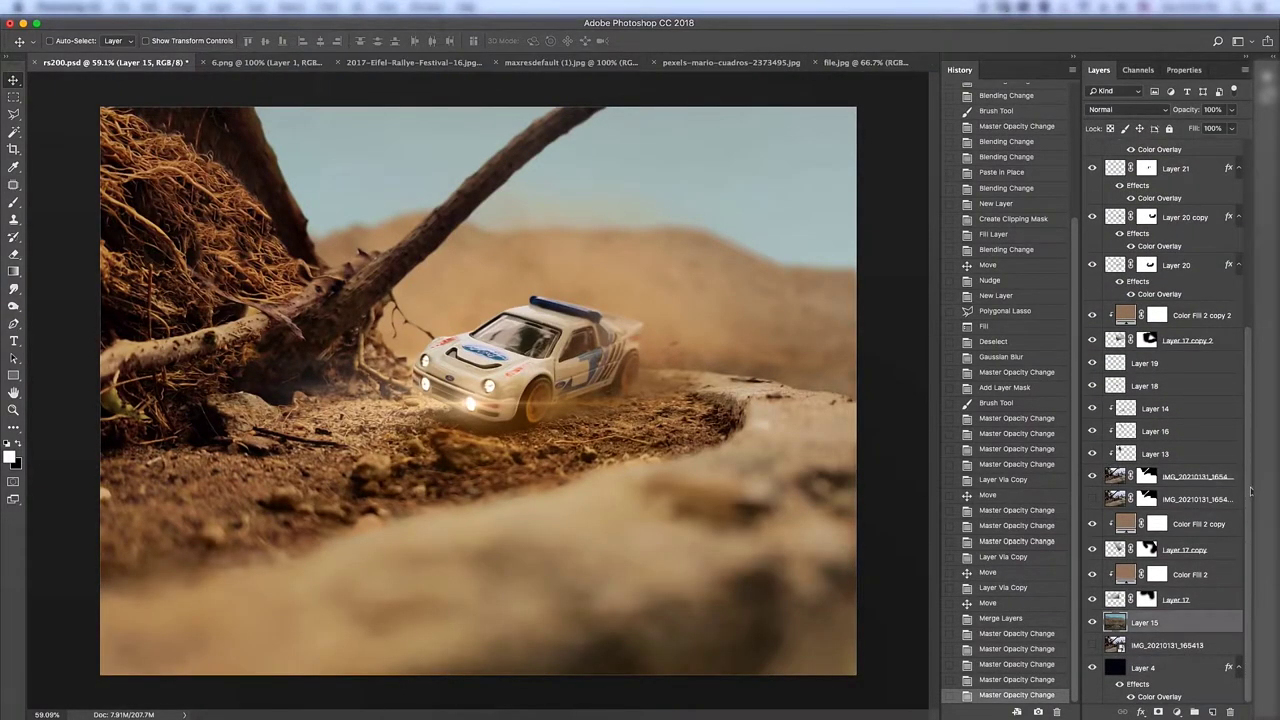
pyautogui.scroll(5, 1205, 400)
# Select the scene layers up to Layer 25, group them as Group 1, and duplicate the group
pyautogui.keyDown('shift'); pyautogui.click(1202, 242); pyautogui.keyUp('shift')
pyautogui.rightClick(1202, 242)
pyautogui.press('Escape')
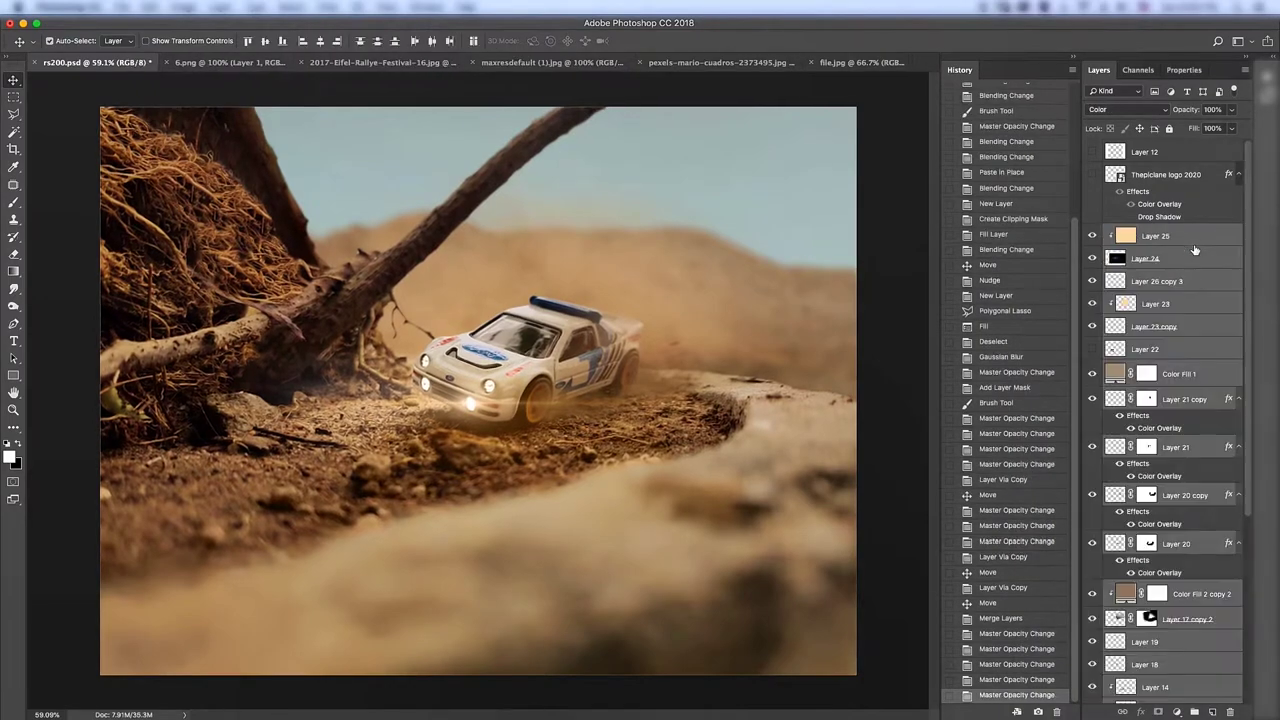
pyautogui.hotkey('ctrl', 'g')
pyautogui.hotkey('ctrl', 'j')
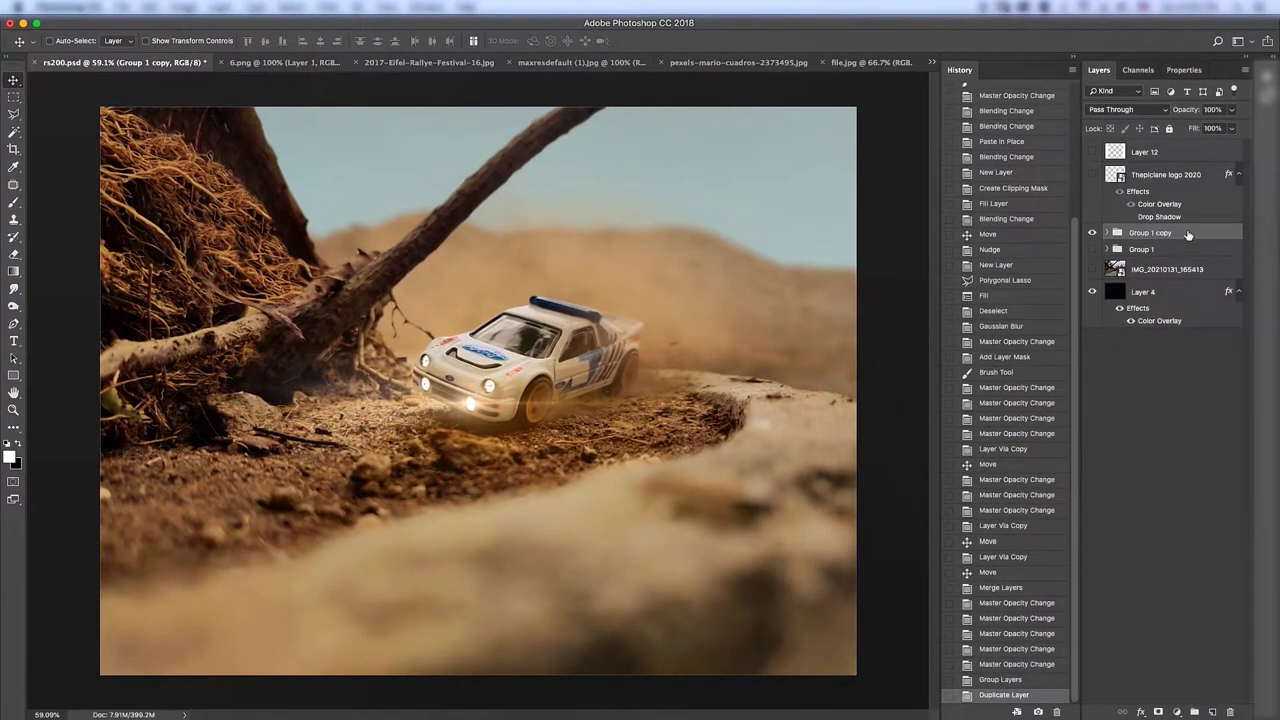
# Convert the group copy to a Smart Object and rasterize it into a pixel layer
pyautogui.rightClick(1192, 232)
pyautogui.press('Escape')
pyautogui.rightClick(1160, 236)
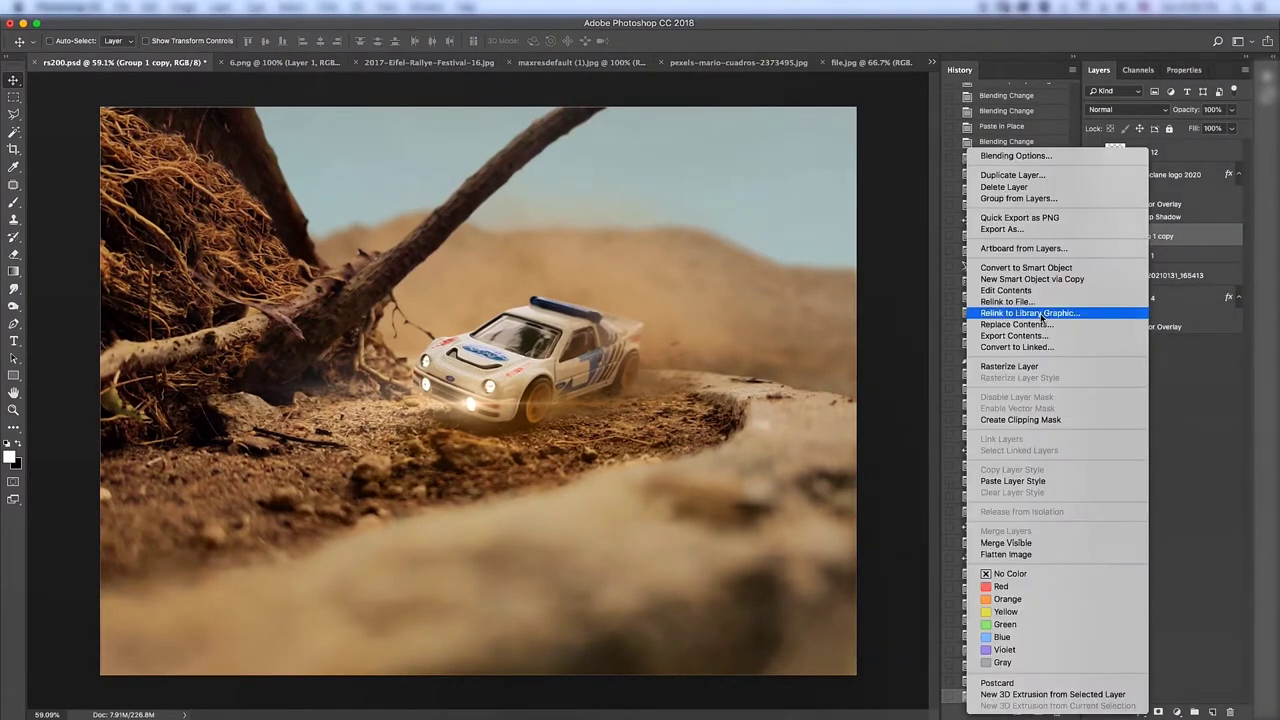
pyautogui.click(1060, 309)
pyautogui.click(326, 7)
# Duplicate the rasterized scene layer and preview Motion Blur at angle 3, distance 23
pyautogui.click(371, 45)
pyautogui.hotkey('ctrl', 'j')
pyautogui.click(288, 7)
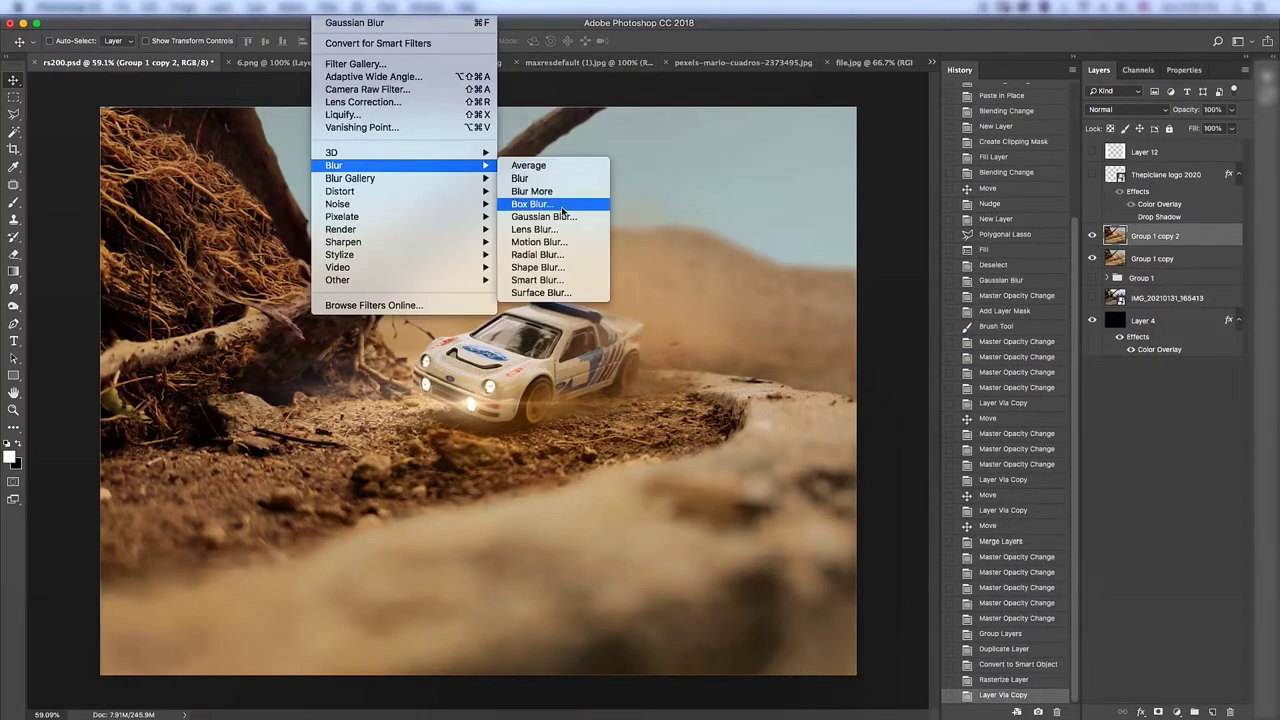
pyautogui.click(531, 206)
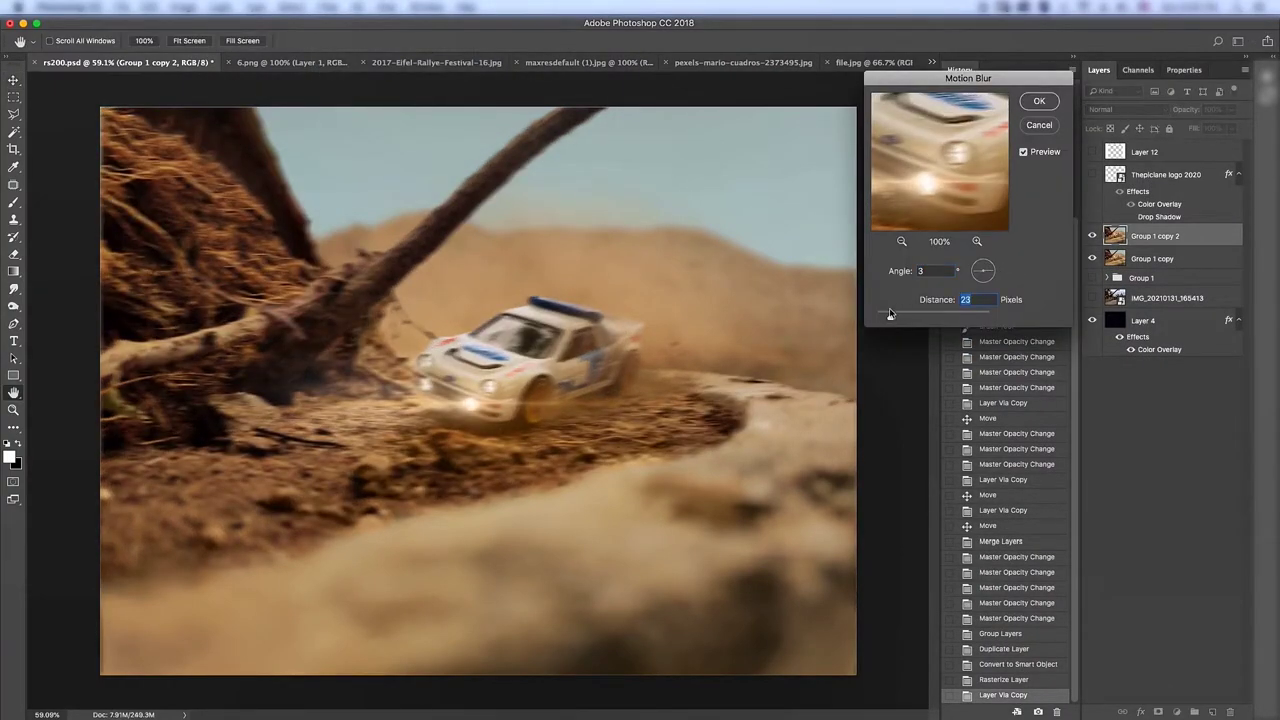
# Apply the motion blur, add a layer mask, and paint black over the car to keep it sharp
pyautogui.click(1039, 101)
pyautogui.click(1176, 712)
pyautogui.press('b')
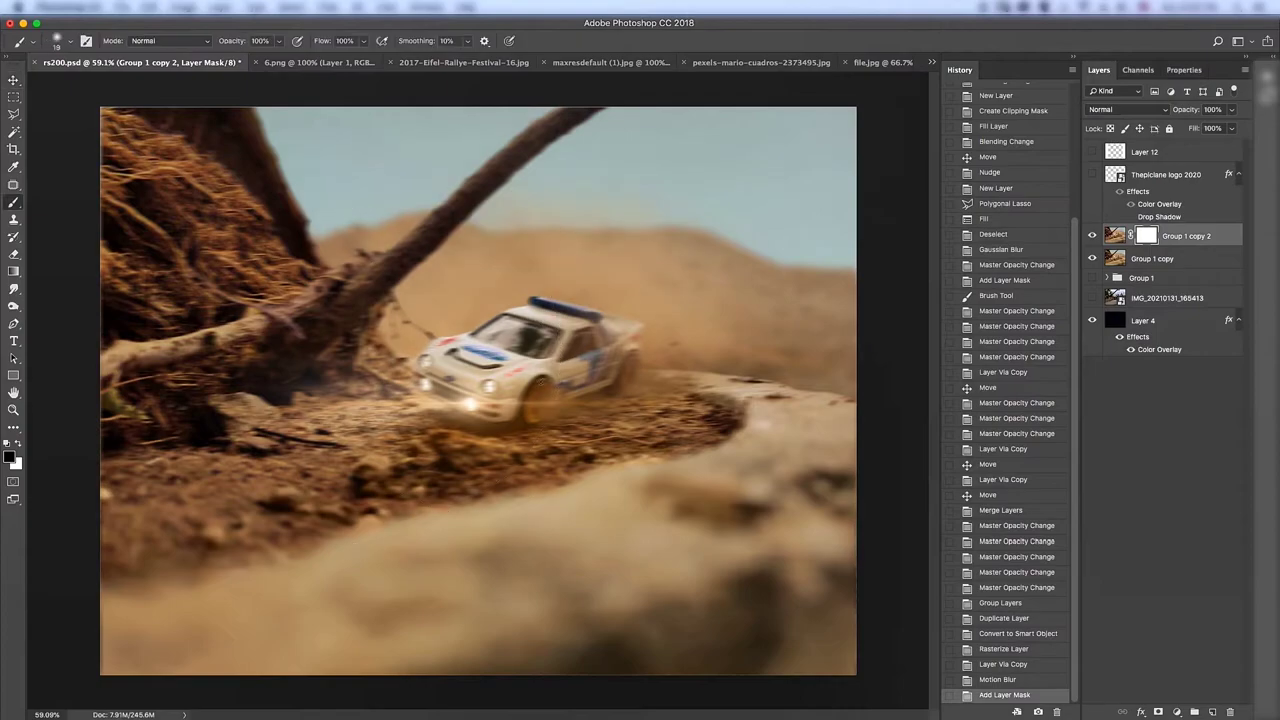
pyautogui.scroll(3, 488, 388)
pyautogui.moveTo(740, 358); pyautogui.dragTo(752, 380)
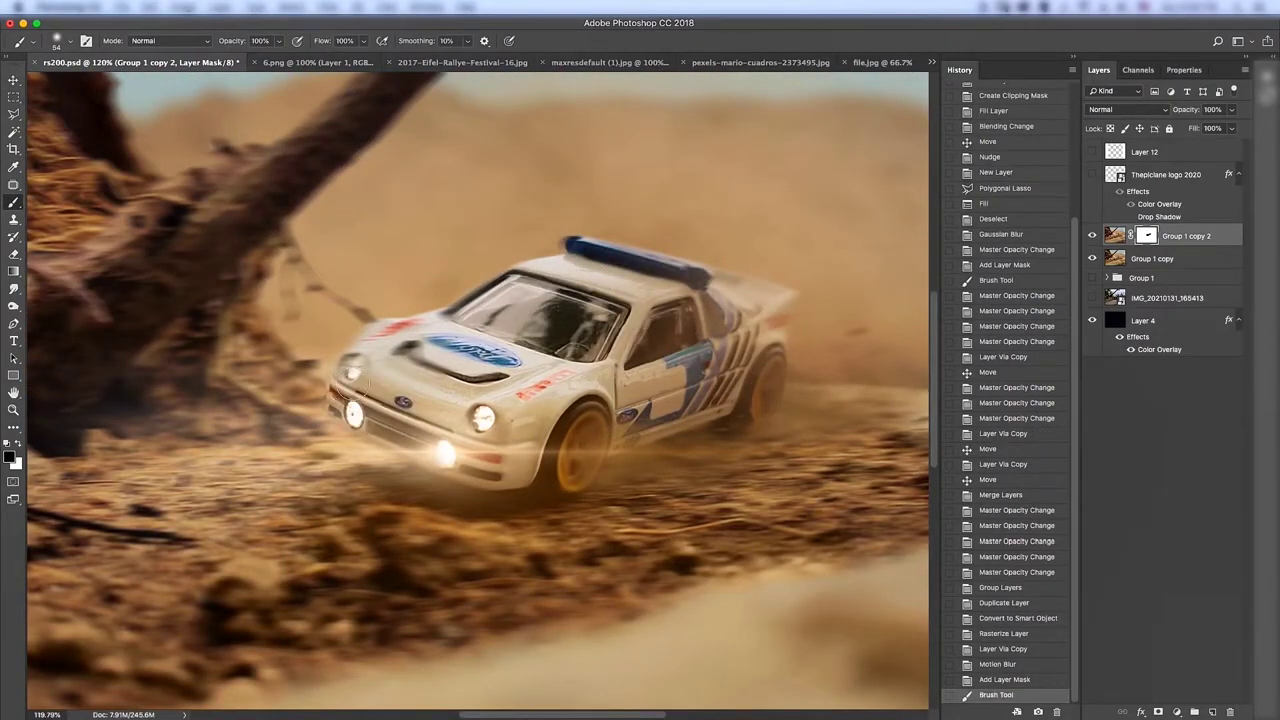
# Refine the mask in black along the car's edge, filling the white sliver in mask view
pyautogui.scroll(3, 488, 388)
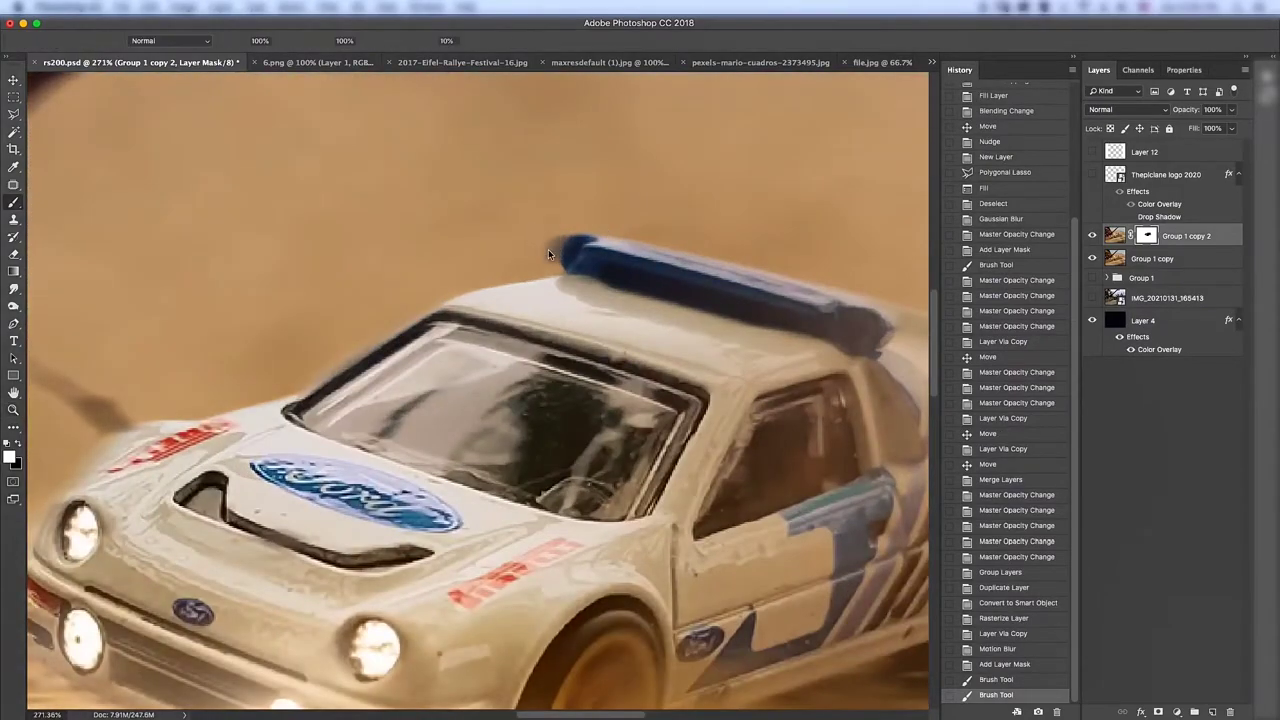
pyautogui.scroll(-4, 415, 336)
pyautogui.scroll(5, 415, 336)
pyautogui.press('b')
pyautogui.moveTo(530, 256)
pyautogui.mouseDown()
pyautogui.moveTo(491, 294)
pyautogui.moveTo(611, 270)
pyautogui.mouseUp()
pyautogui.scroll(-4, 611, 270)
pyautogui.scroll(3, 358, 379)
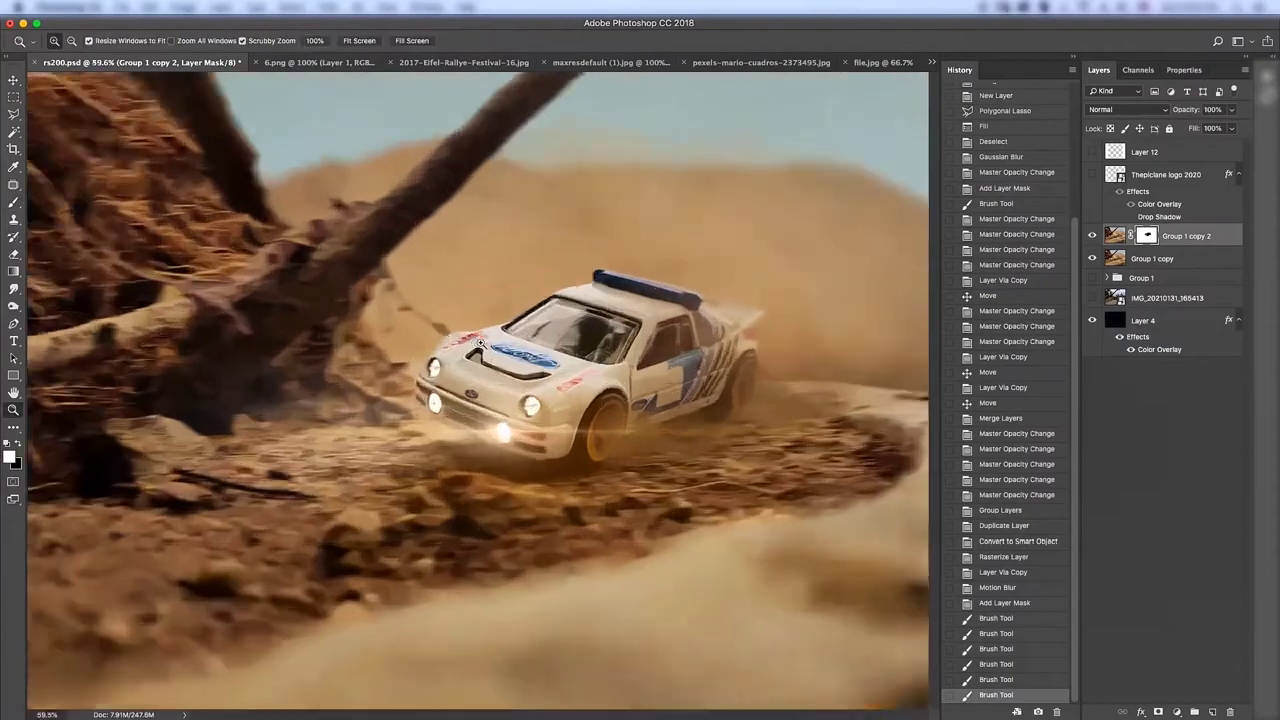
pyautogui.keyDown('alt'); pyautogui.click(1147, 236); pyautogui.keyUp('alt')
pyautogui.moveTo(519, 389); pyautogui.dragTo(600, 366)
pyautogui.scroll(5, 439, 298)
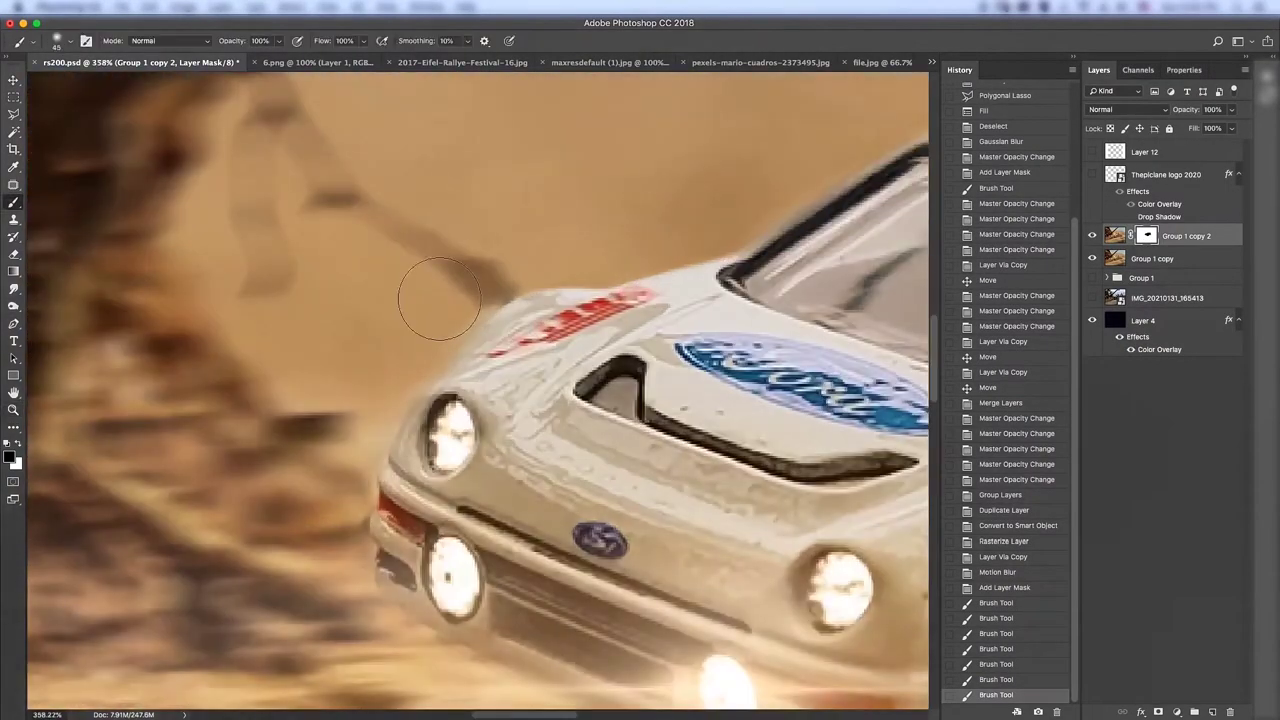
# Paint white to restore blur over the dark streak, then add an empty clipped layer
pyautogui.press('x')
pyautogui.moveTo(477, 252); pyautogui.dragTo(460, 270)
pyautogui.scroll(-3, 300, 323)
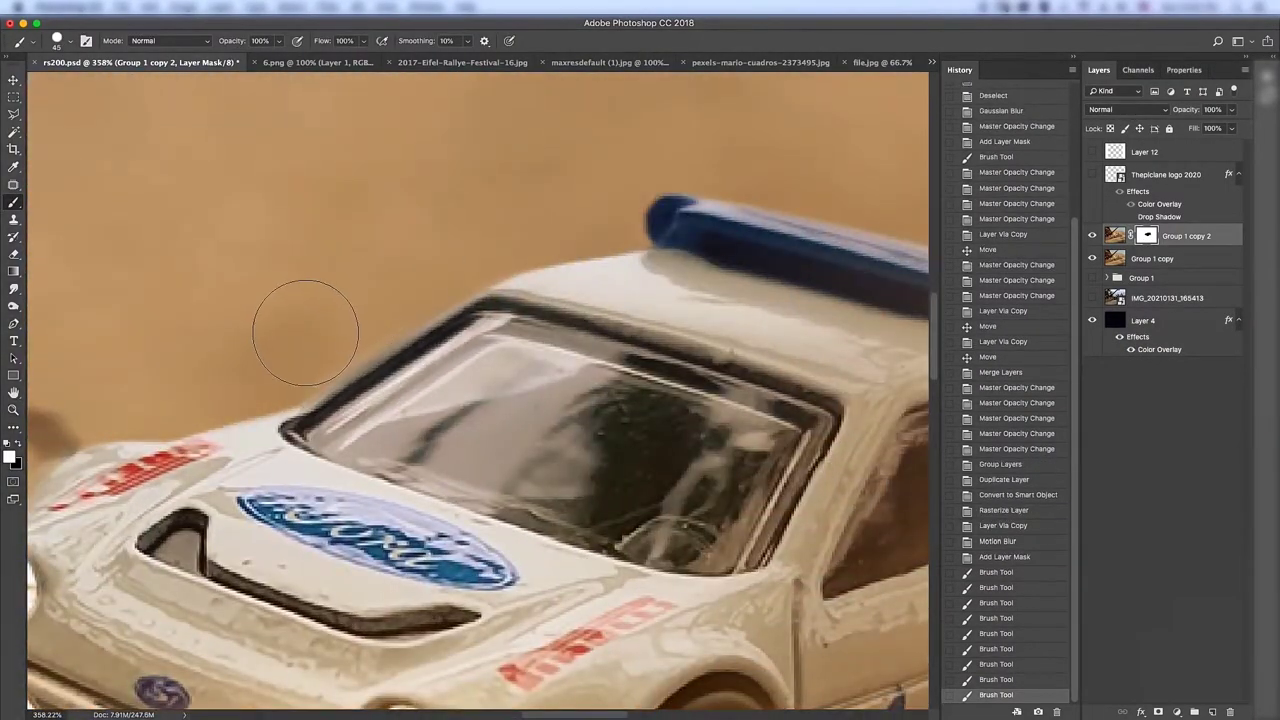
pyautogui.scroll(-5, 608, 194)
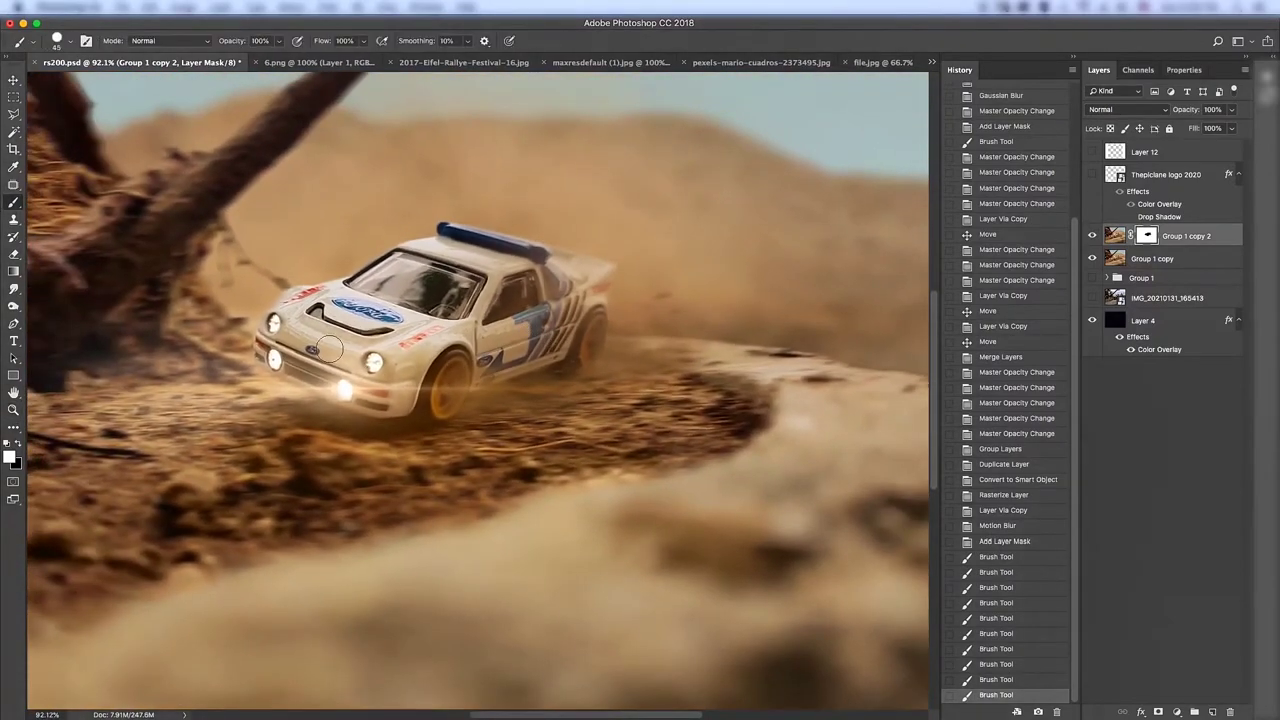
pyautogui.scroll(3, 330, 348)
pyautogui.hotkey('ctrl', 'shift', 'n')
pyautogui.press('Return')
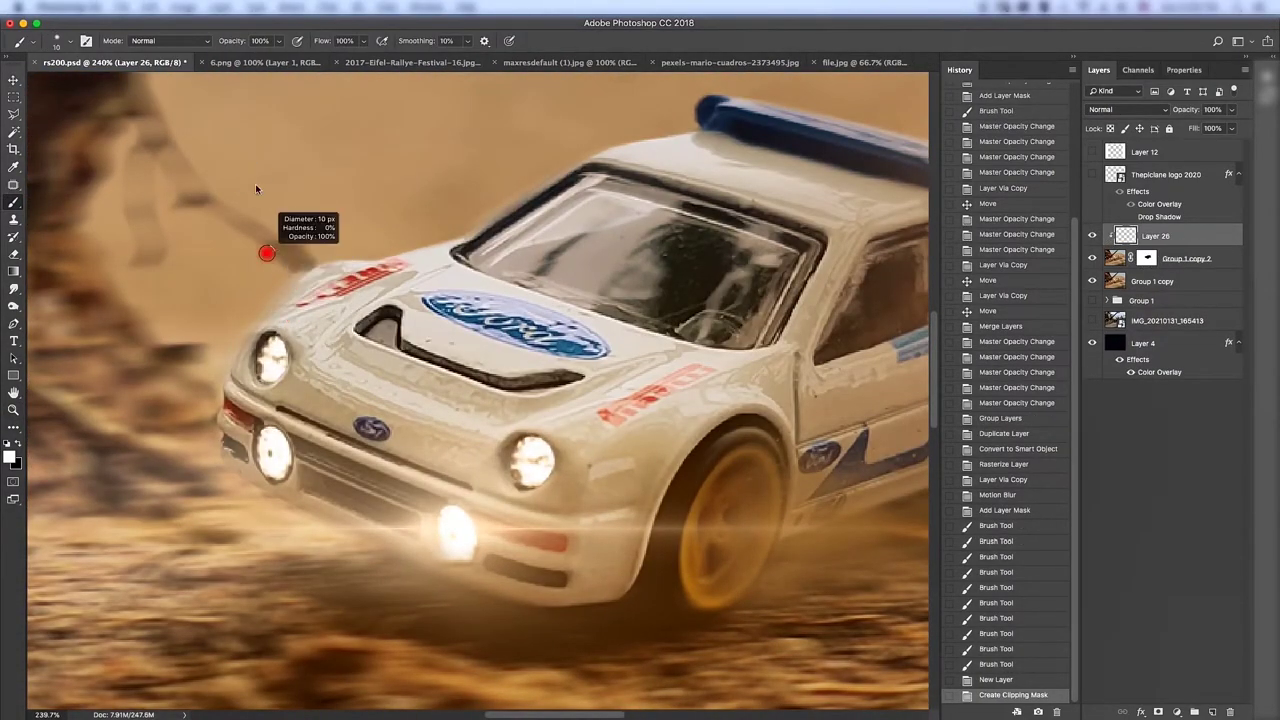
# Clone tan background over the smeared hood edge and the streak above it
pyautogui.keyDown('alt'); pyautogui.click(266, 253); pyautogui.keyUp('alt')
pyautogui.moveTo(290, 262); pyautogui.dragTo(390, 246)
pyautogui.scroll(2, 280, 262)
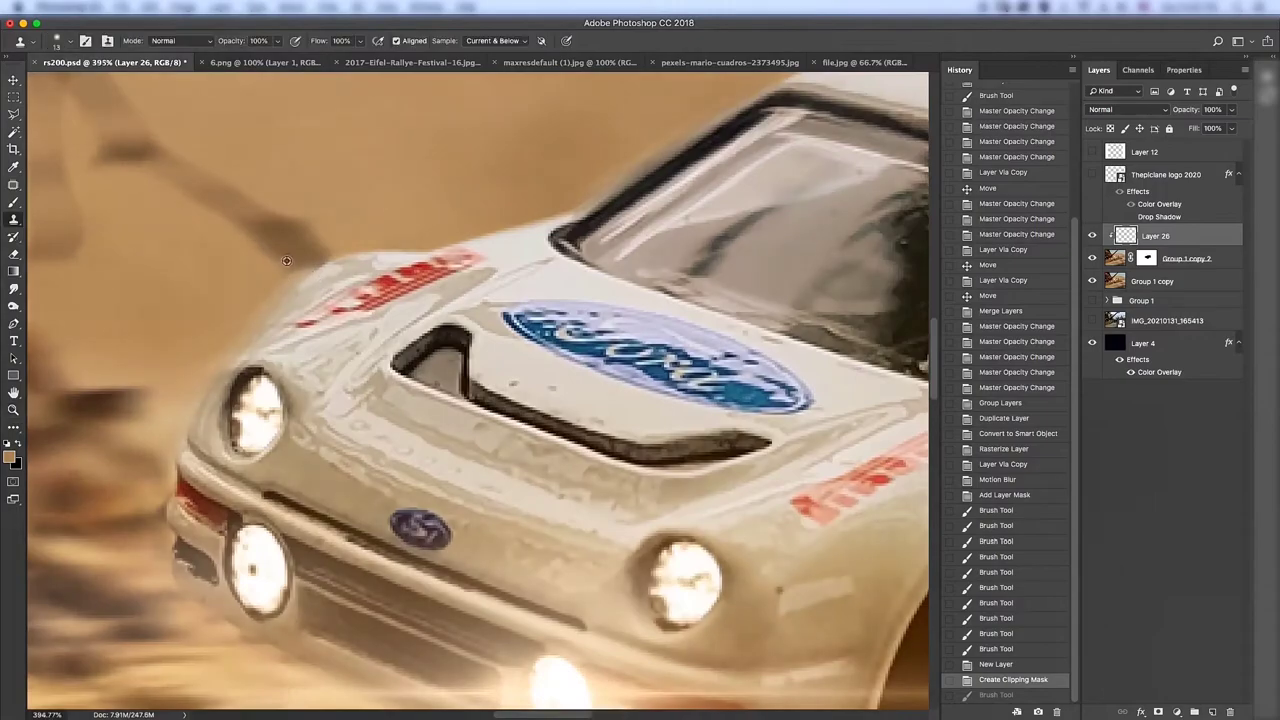
pyautogui.moveTo(182, 408)
pyautogui.mouseDown()
pyautogui.moveTo(171, 363)
pyautogui.moveTo(114, 371)
pyautogui.mouseUp()
pyautogui.press('super+0')
pyautogui.scroll(3, 129, 363)
# Clone background over the roof-edge streak and zoom out to check the whole image
pyautogui.click(129, 363)
pyautogui.click(135, 355)
pyautogui.press('super+0')
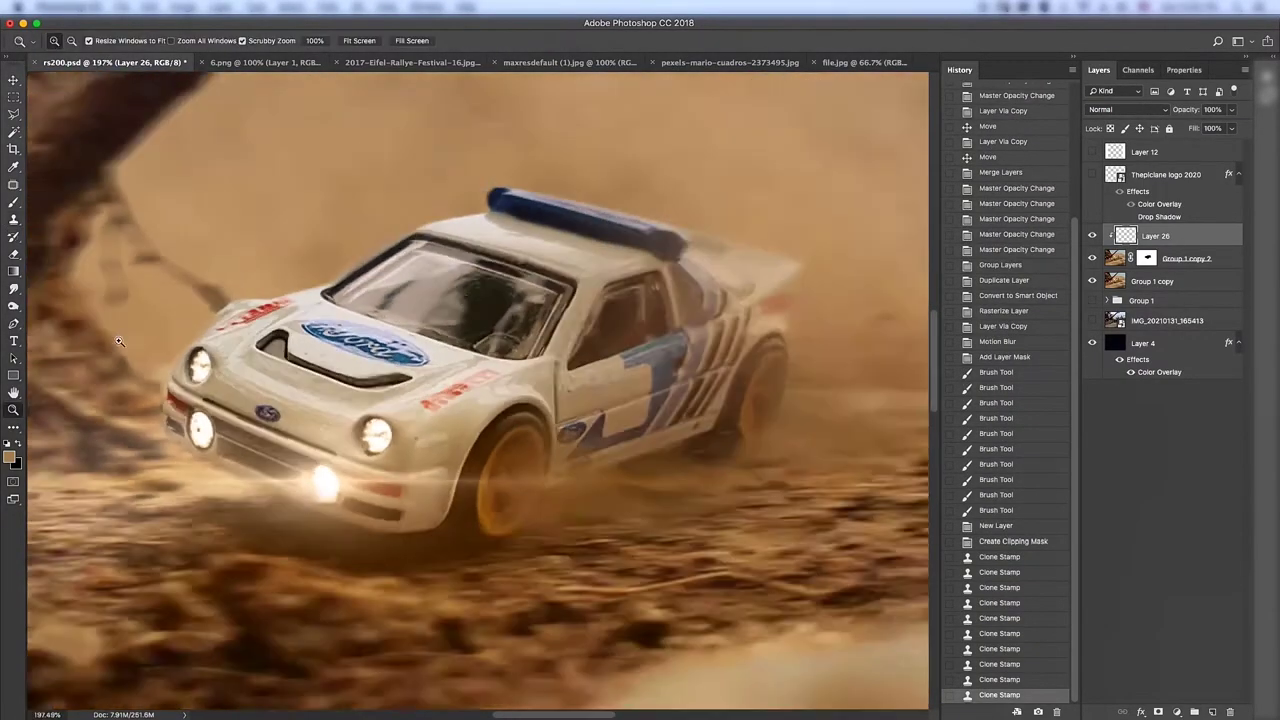
pyautogui.scroll(3, 170, 327)
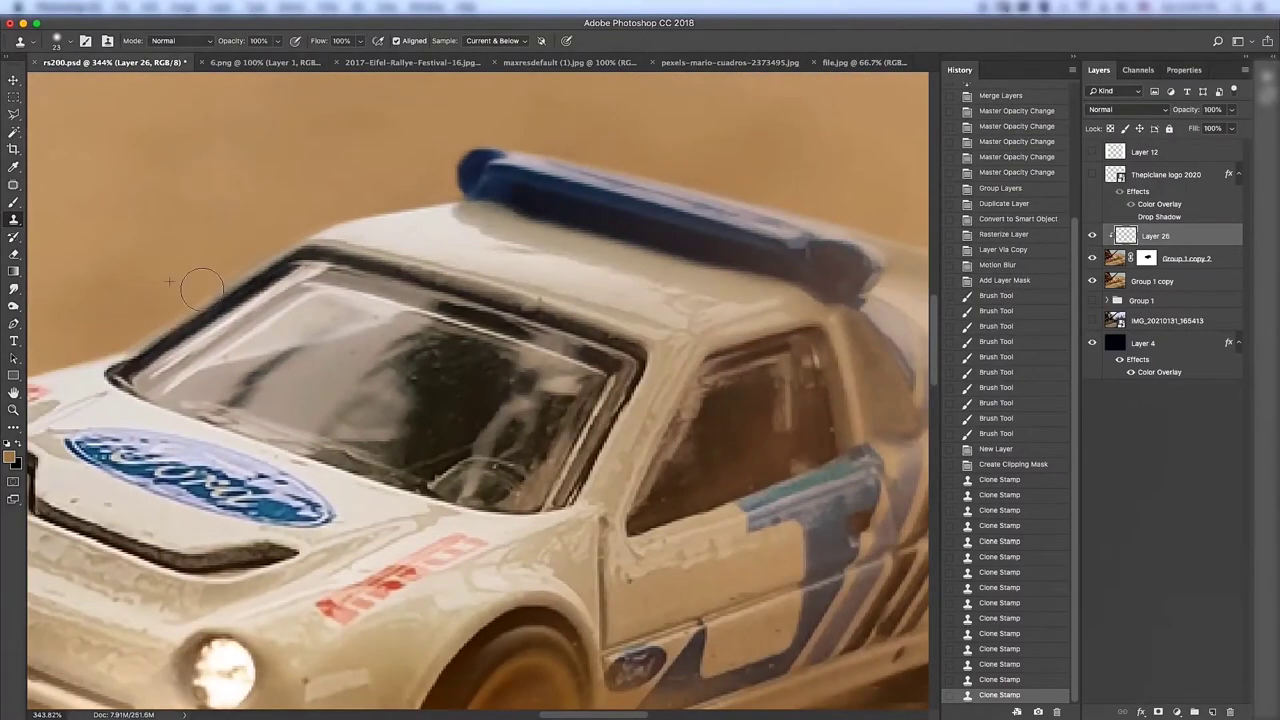
pyautogui.scroll(-5, 540, 250)
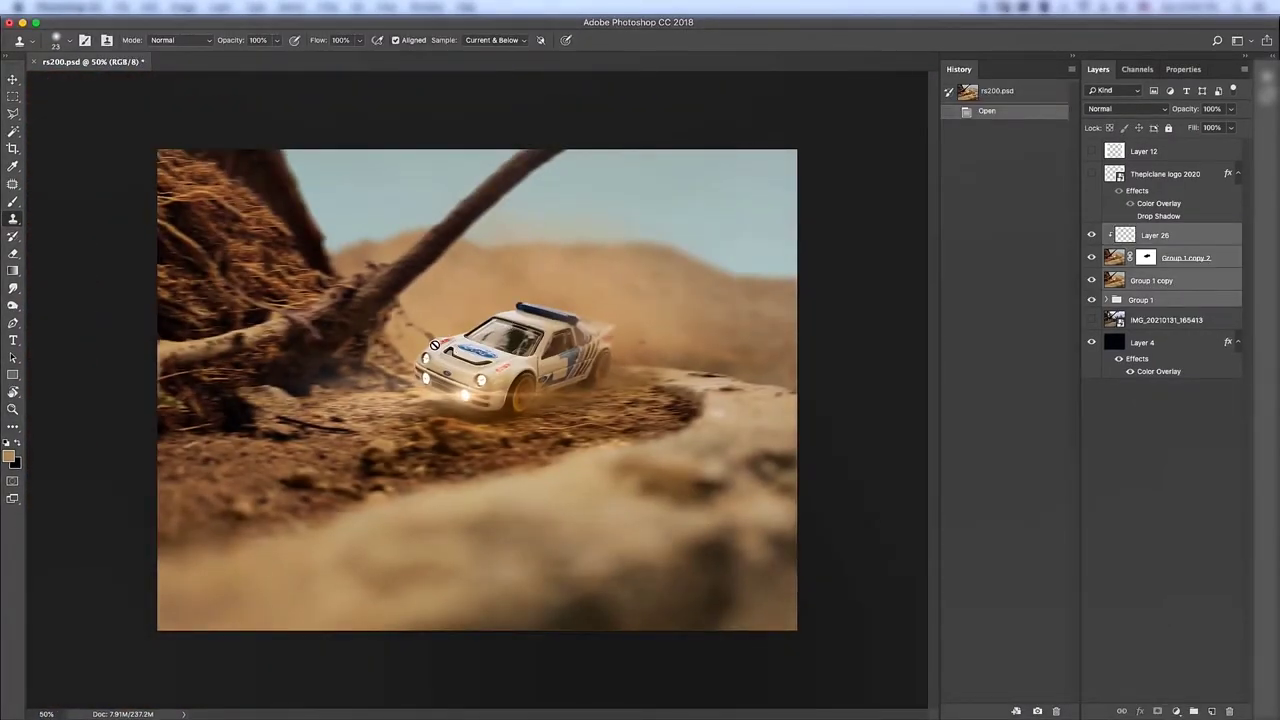
# Undo the last clone stroke, select the Group 1 copy 2 mask, and cover the hood-edge shadow
pyautogui.scroll(5, 435, 345)
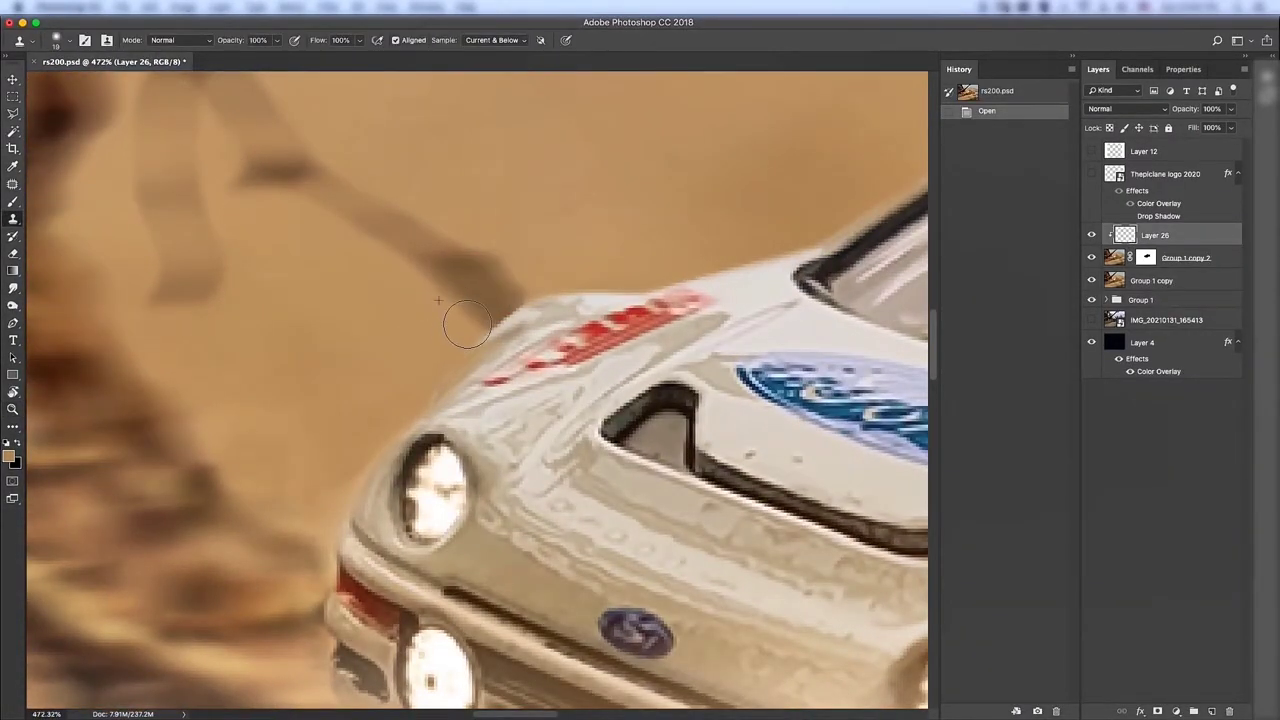
pyautogui.hotkey('ctrl', 'z')
pyautogui.click(1147, 258)
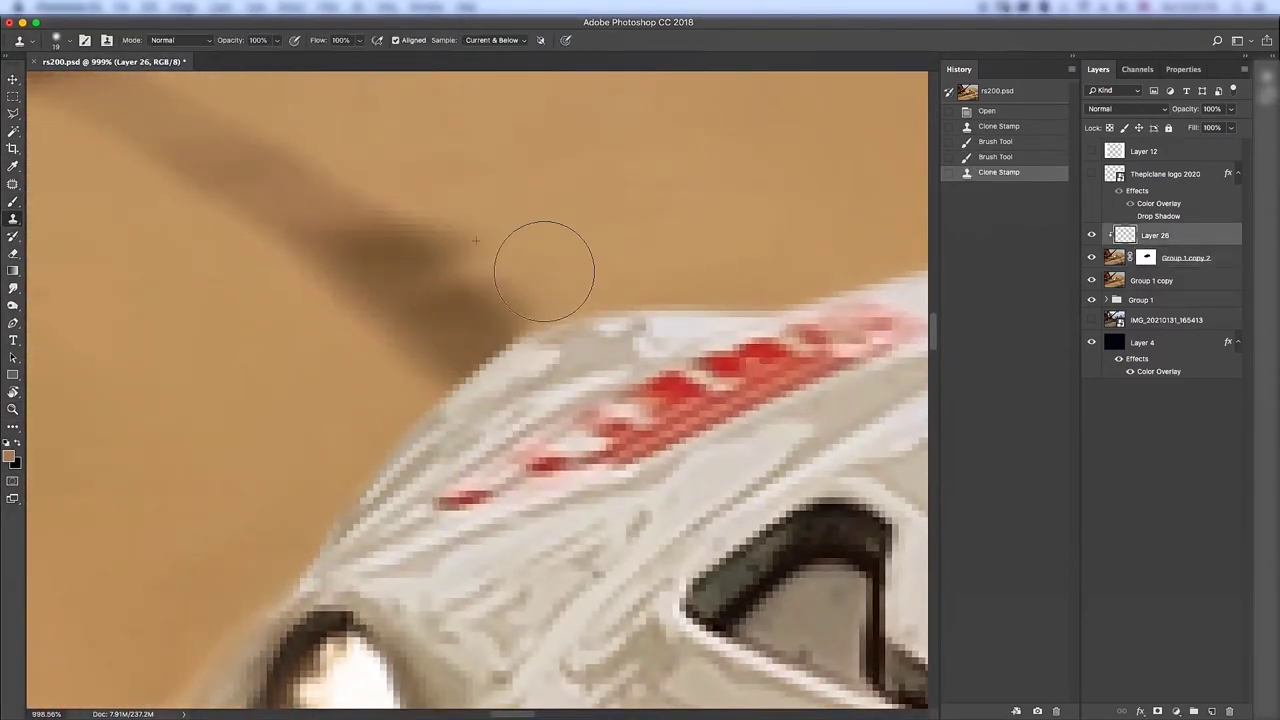
pyautogui.moveTo(544, 271); pyautogui.dragTo(472, 361)
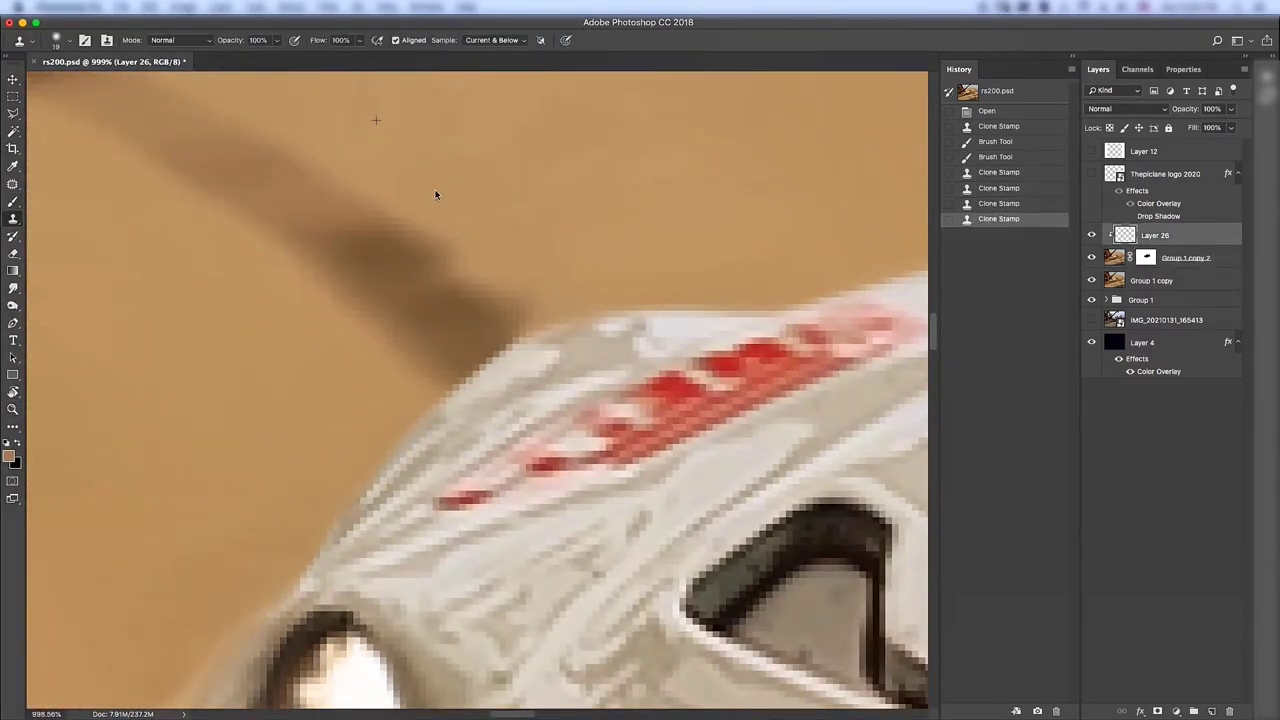